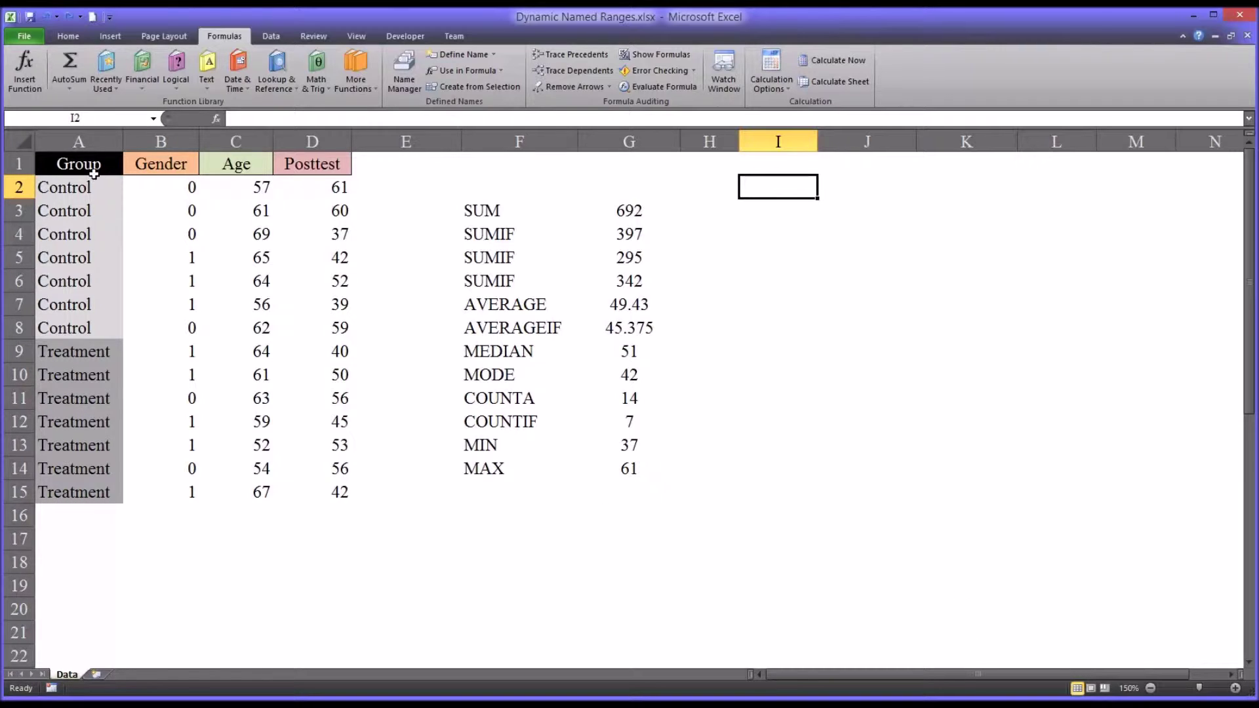
# - Select the data table, then the Posttest scores in D2:D15
pyautogui.moveTo(79, 164); pyautogui.dragTo(316, 488)
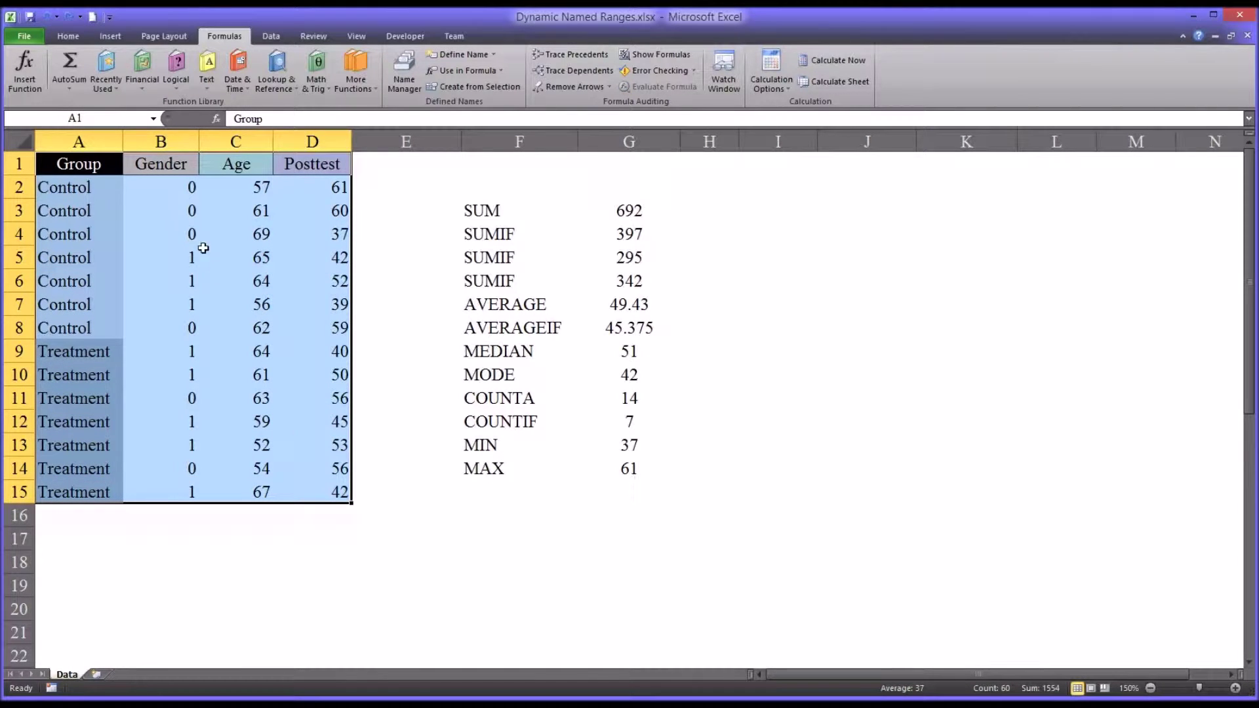
pyautogui.click(315, 188)
pyautogui.click(309, 142)
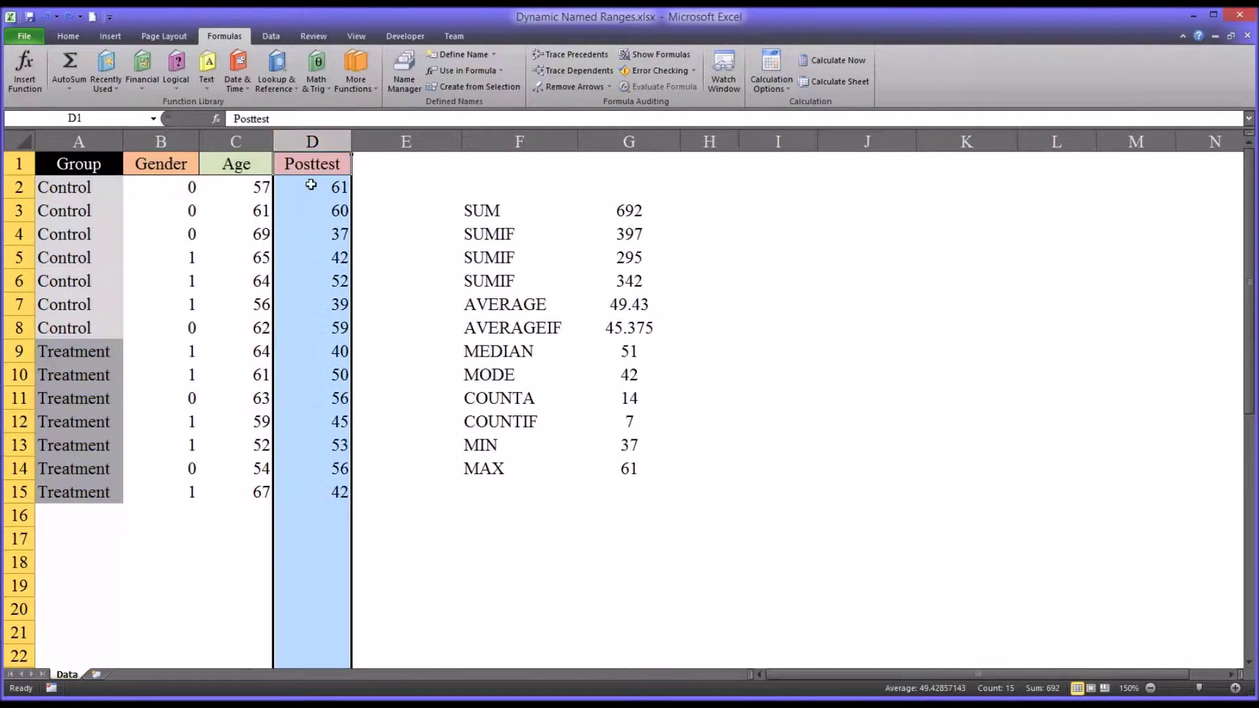
pyautogui.click(308, 188)
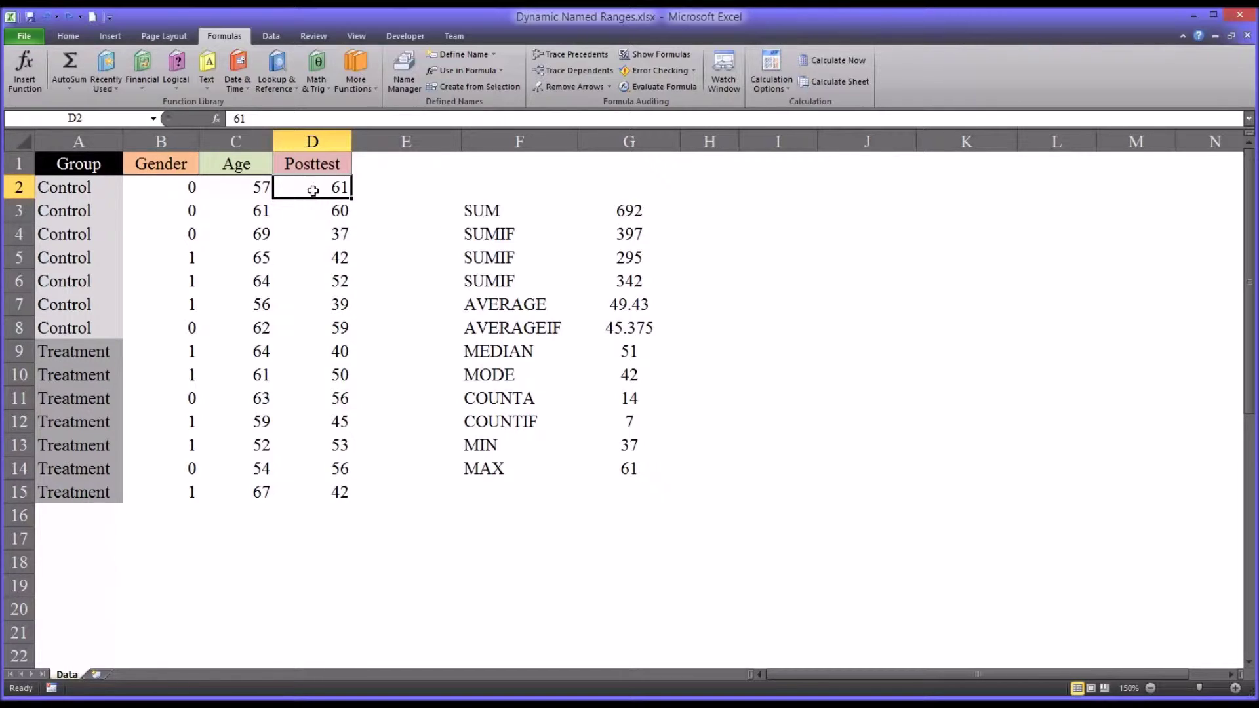
pyautogui.moveTo(317, 190); pyautogui.dragTo(319, 489)
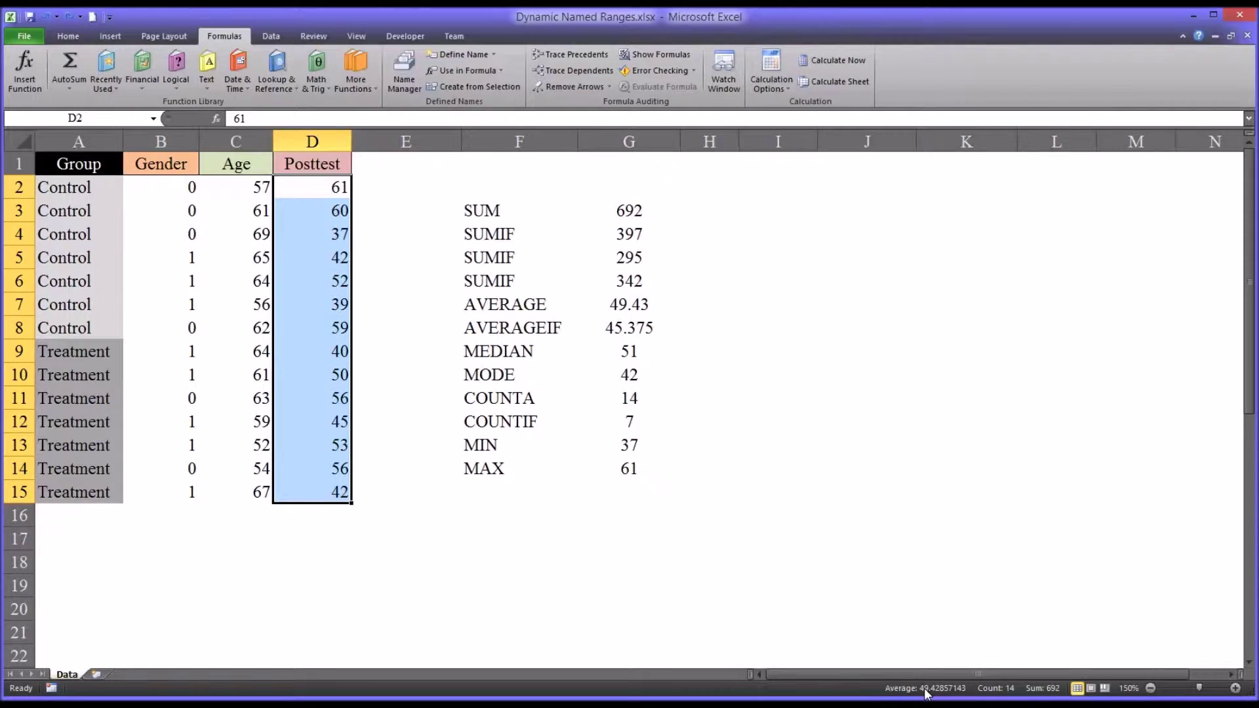
pyautogui.click(788, 211)
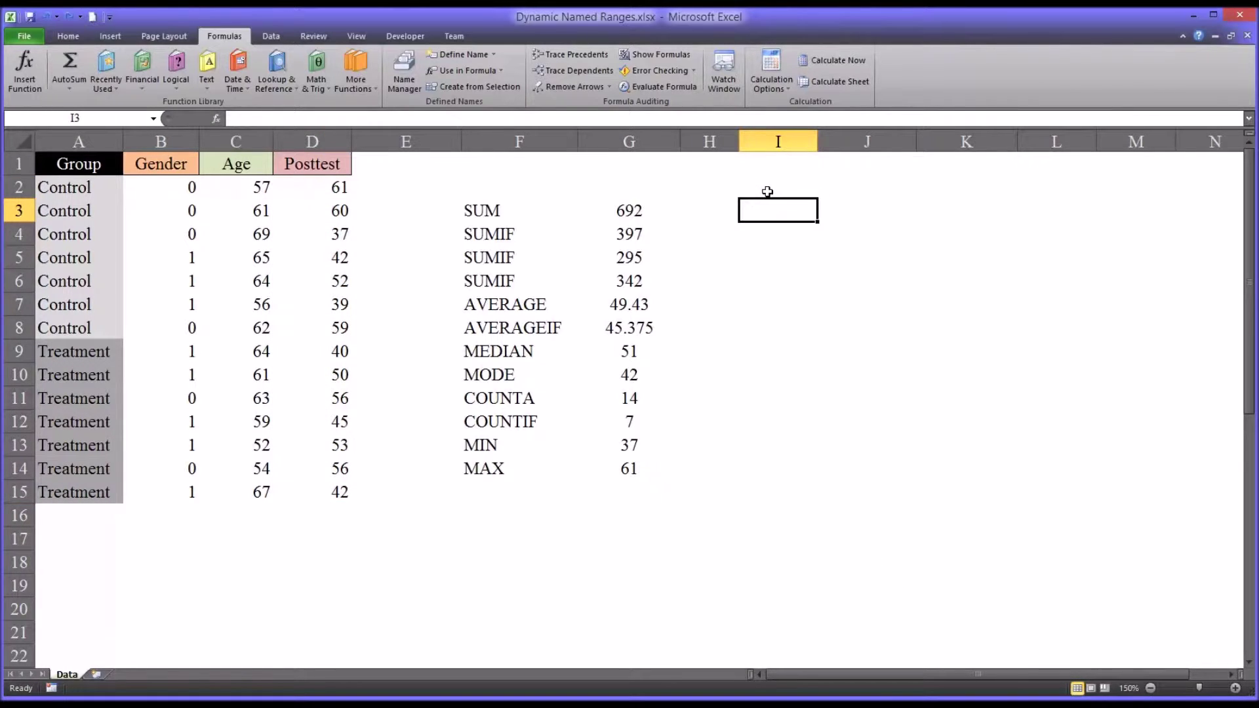
# - Enter =AVERAGE(D2:D15) in I2, returning 49.42857 as the Posttest mean
pyautogui.click(767, 190)
pyautogui.write('=av')
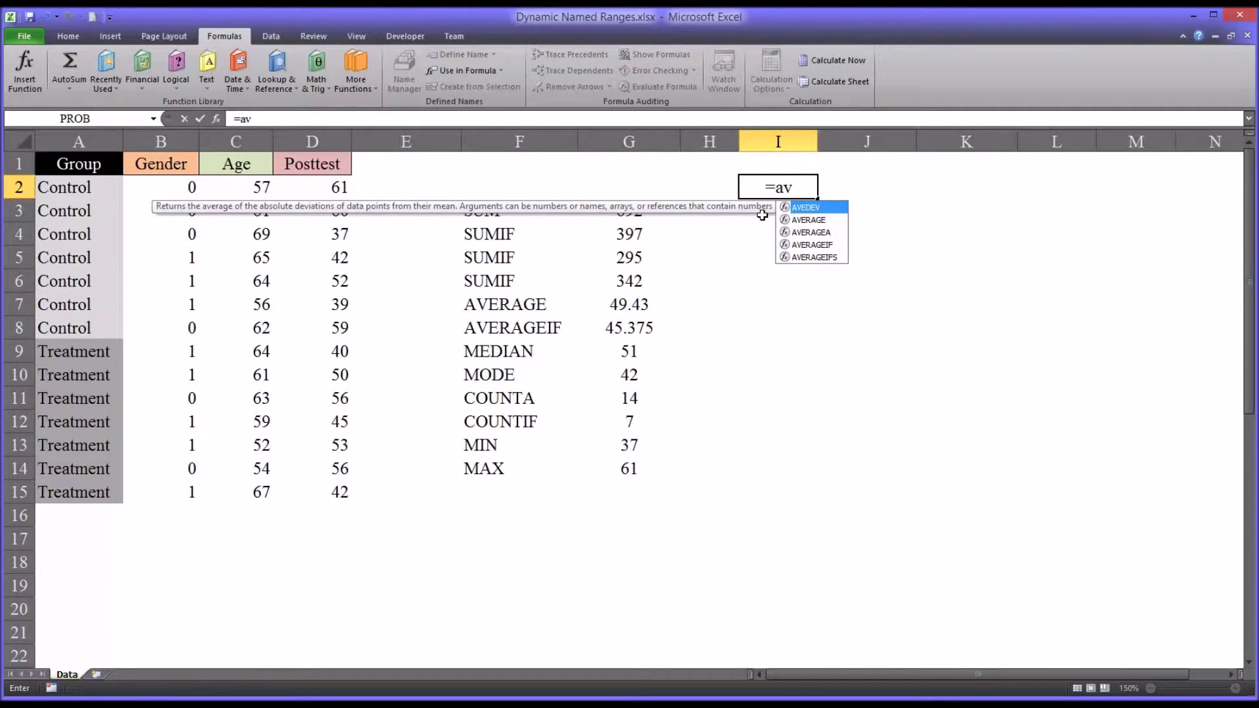
pyautogui.press('Down')
pyautogui.press('Tab')
pyautogui.moveTo(335, 196); pyautogui.dragTo(325, 492)
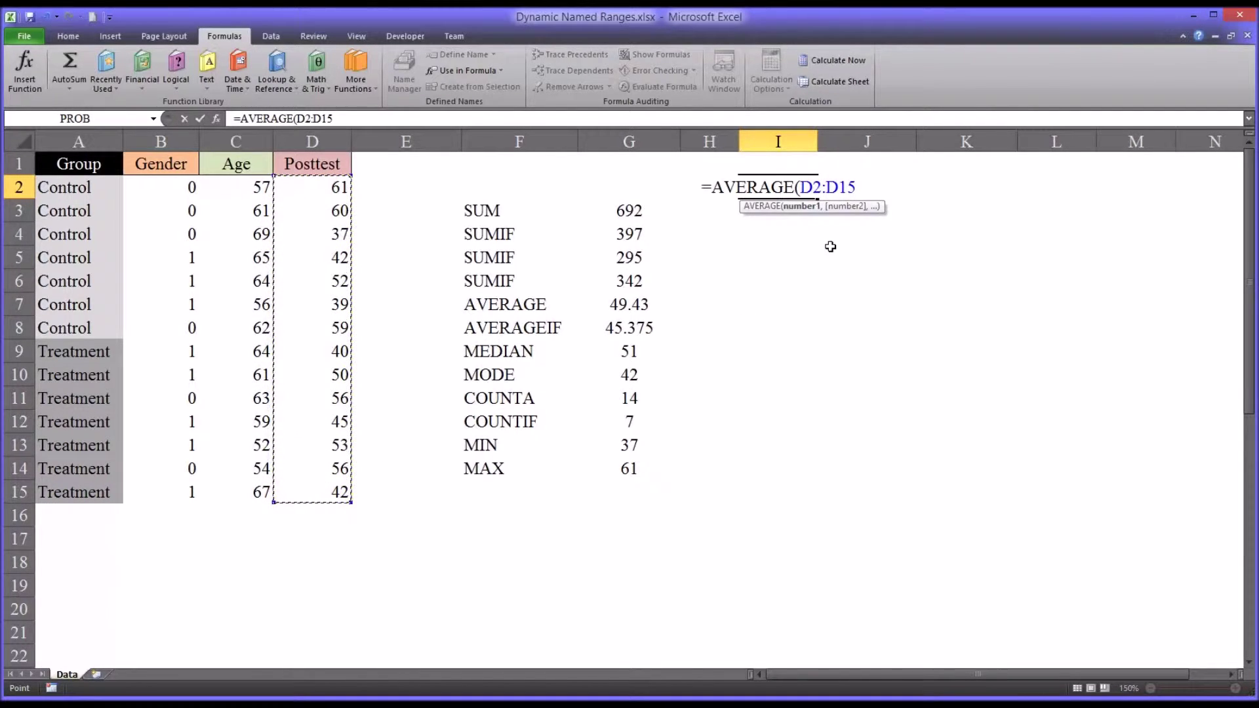
pyautogui.write(')')
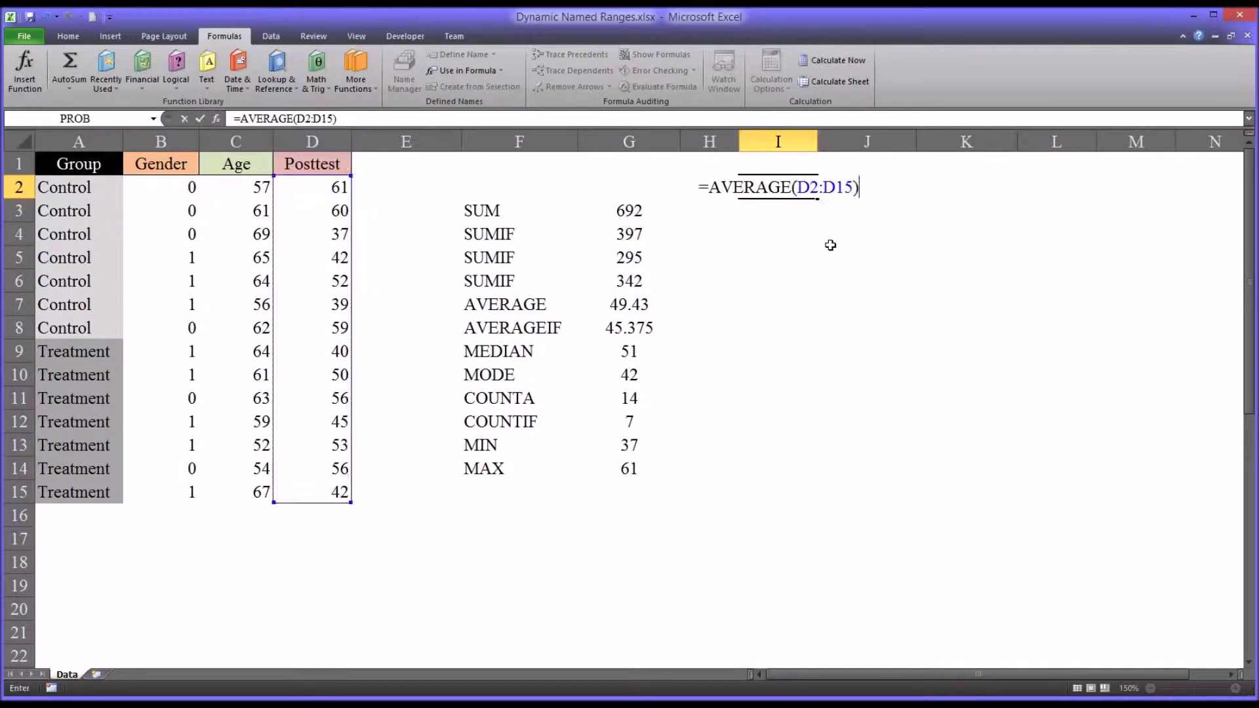
pyautogui.press('Return')
pyautogui.click(755, 191)
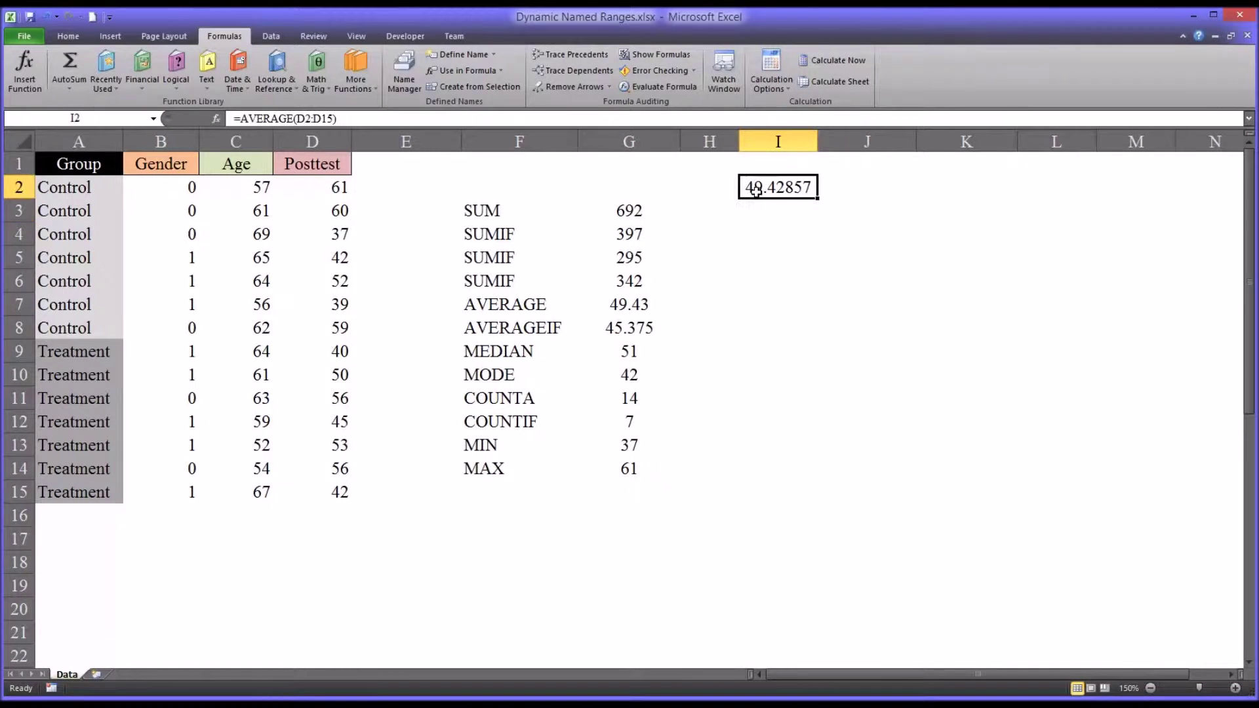
pyautogui.click(330, 512)
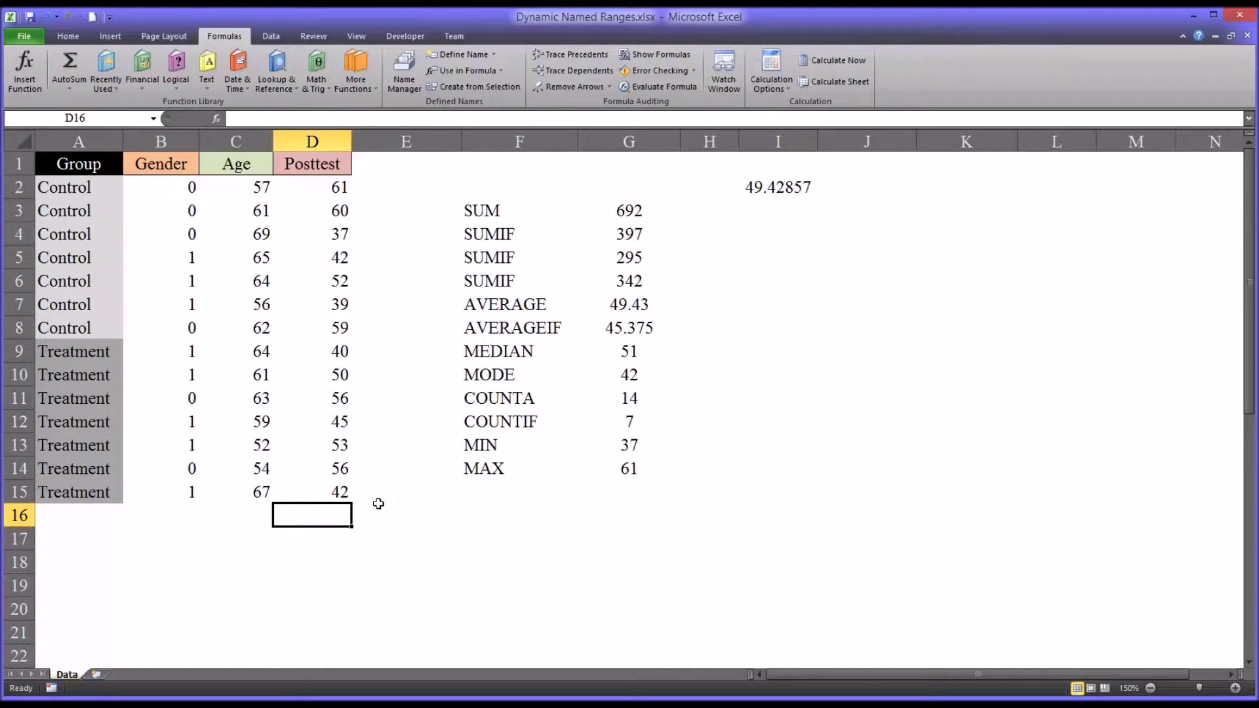
# - Add a score of 43 in D16 and extend I2's AVERAGE range to D2:D16
pyautogui.write('43')
pyautogui.press('Return')
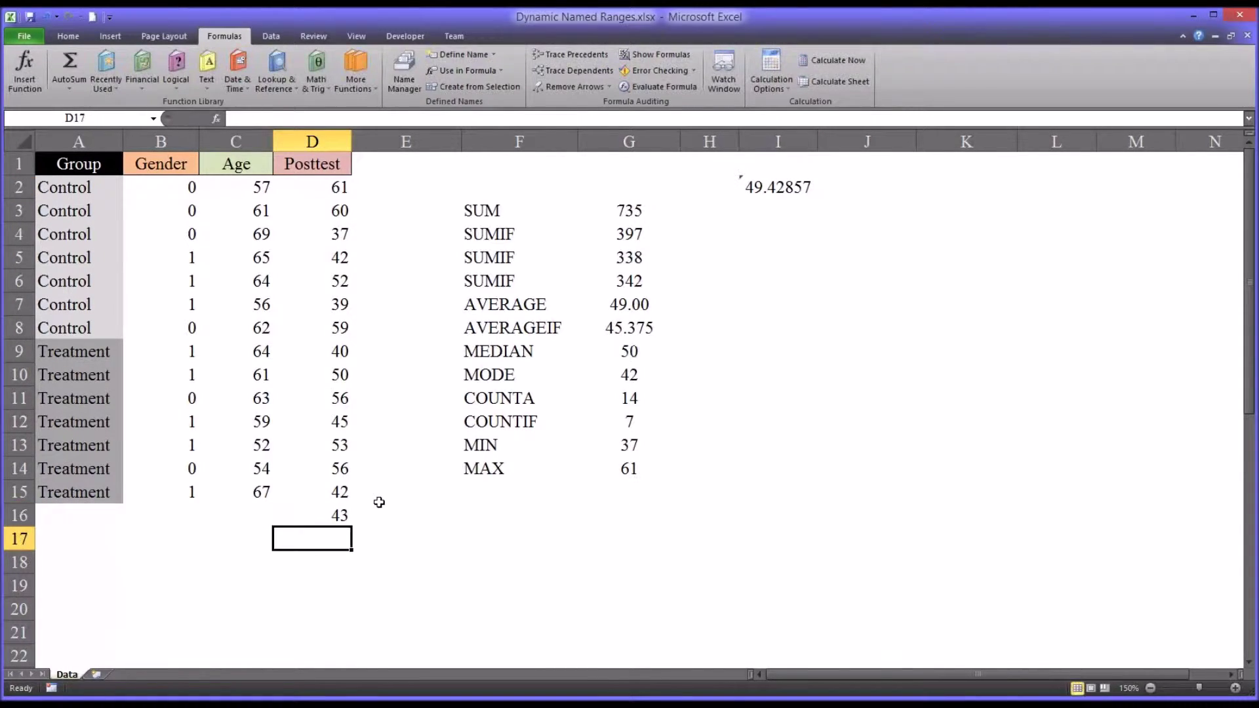
pyautogui.click(765, 184)
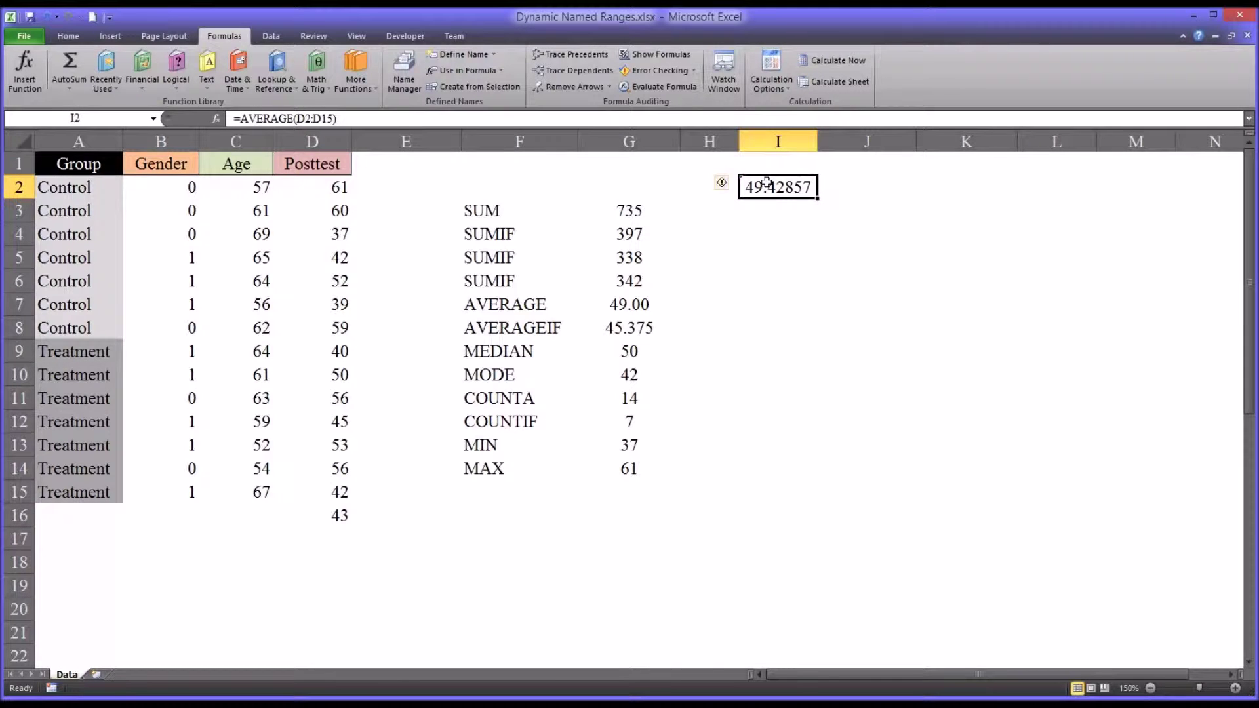
pyautogui.click(369, 121)
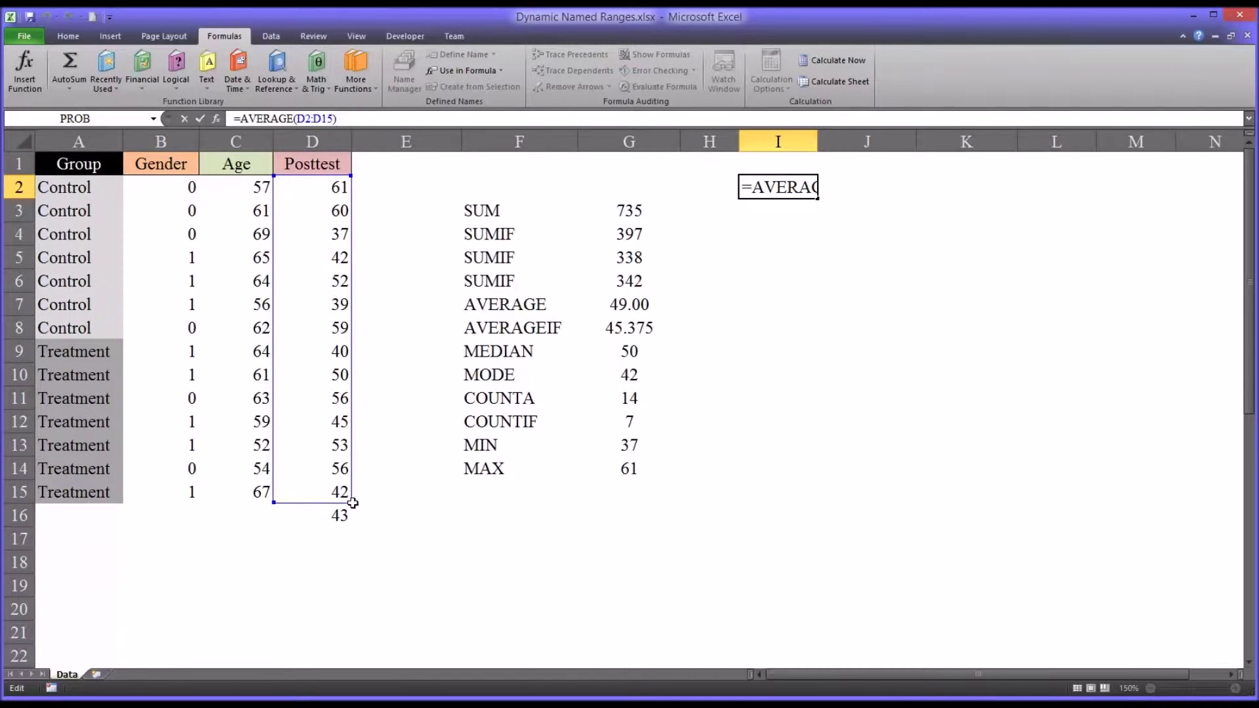
pyautogui.moveTo(353, 503); pyautogui.dragTo(348, 516)
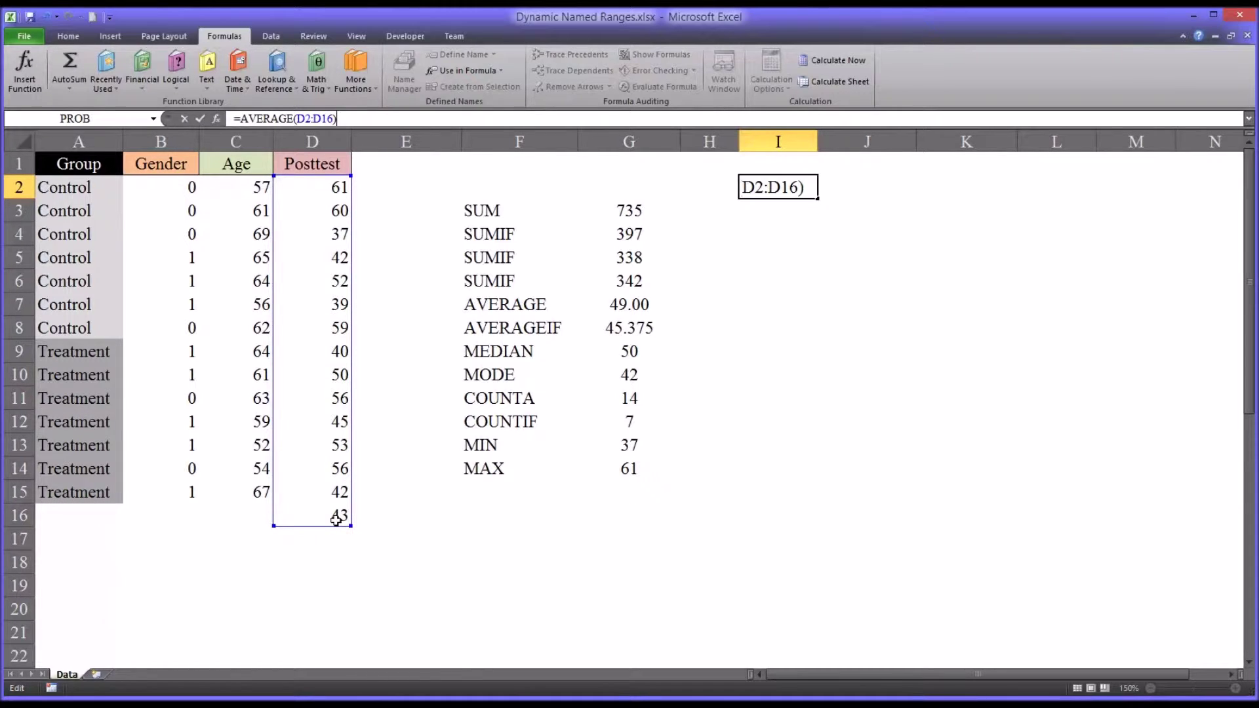
pyautogui.press('Return')
# - Delete the added score of 43 from D16
pyautogui.click(777, 189)
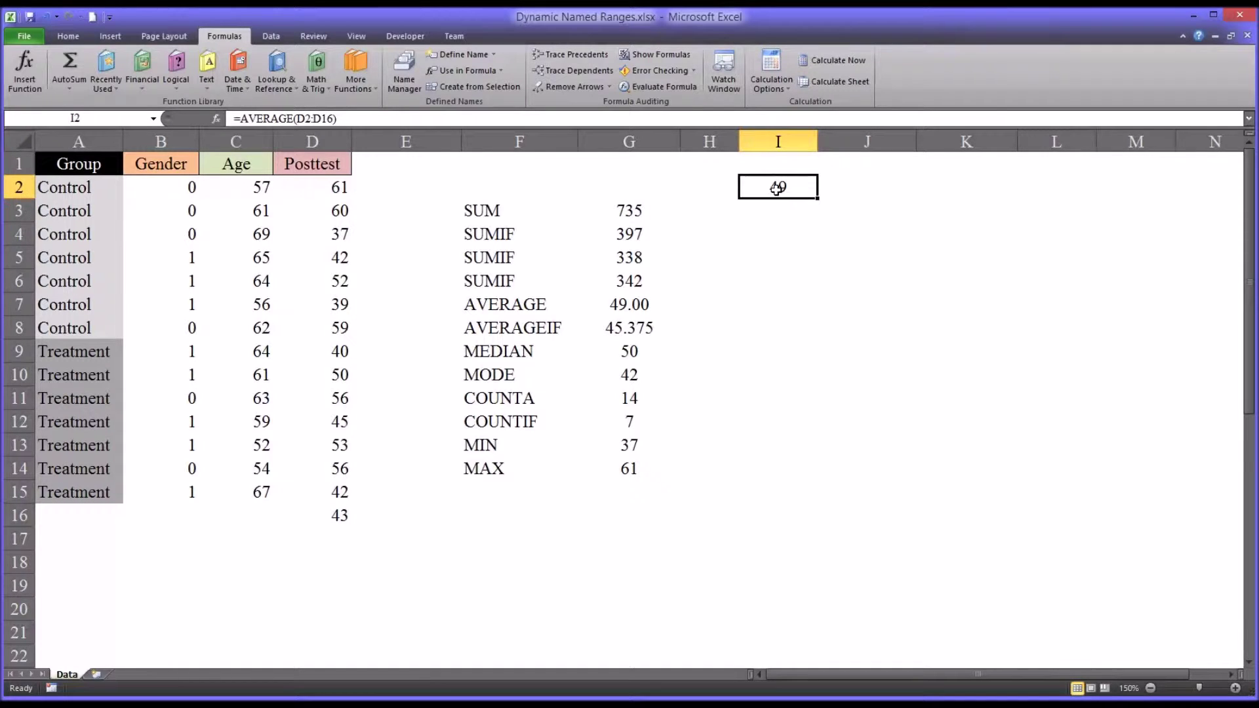
pyautogui.click(339, 516)
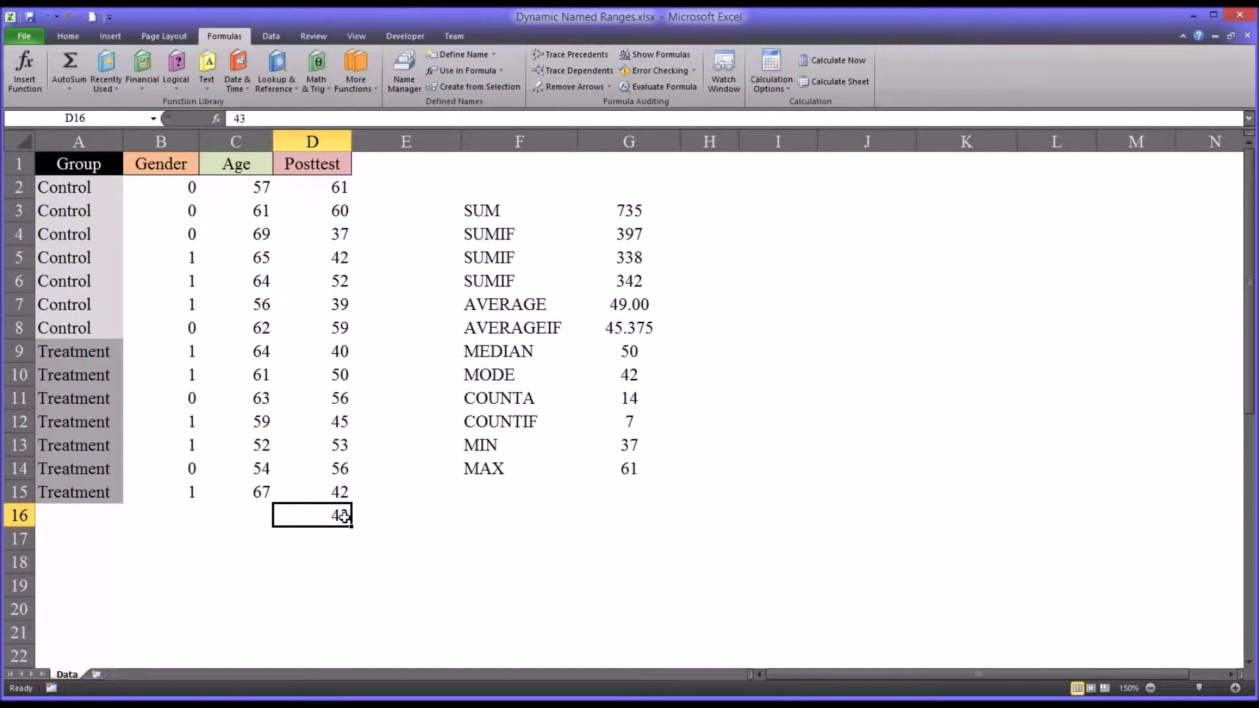
pyautogui.press('Delete')
# - Reselect the 14 Posttest scores in D2:D15, totalling 692, and return to cell I2
pyautogui.click(357, 488)
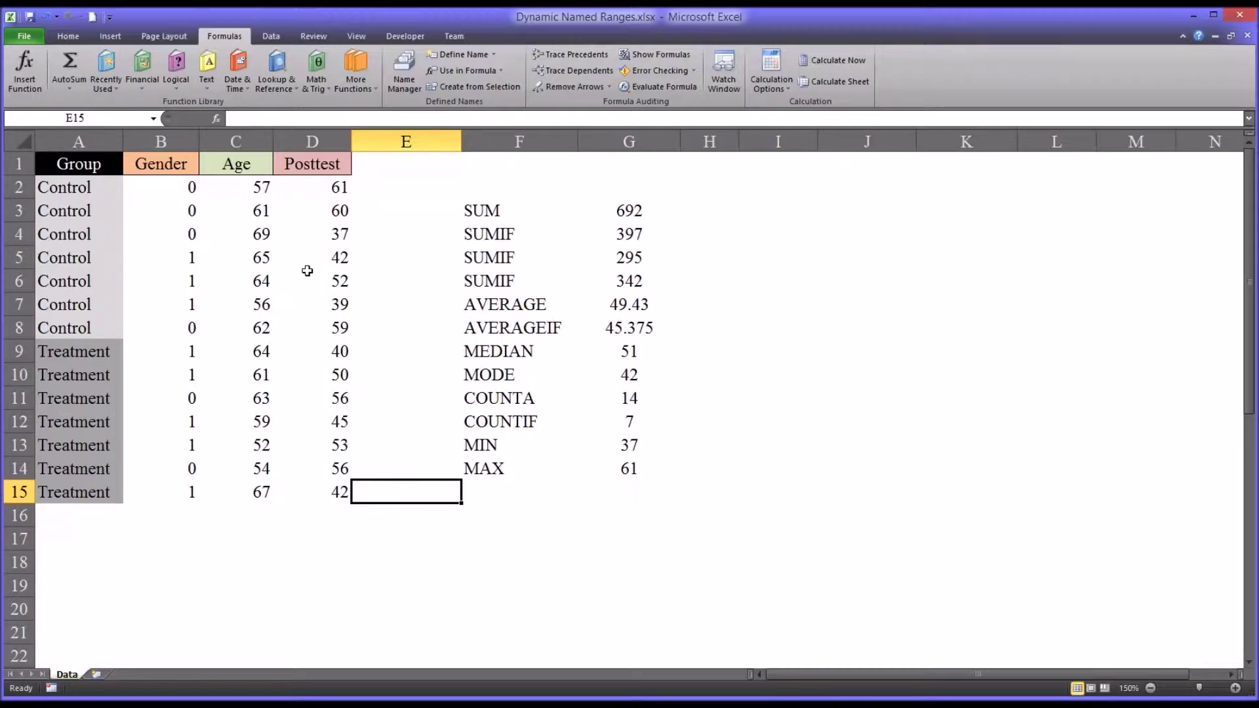
pyautogui.moveTo(308, 188); pyautogui.dragTo(311, 482)
pyautogui.click(311, 482)
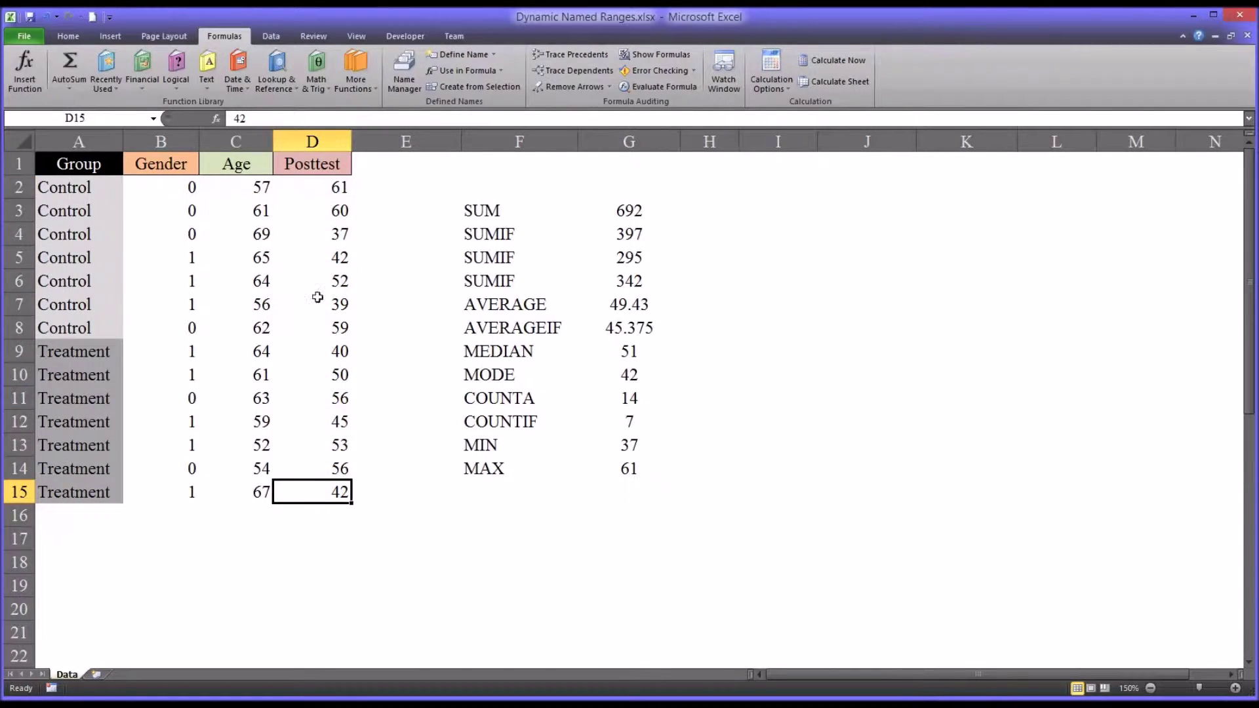
pyautogui.moveTo(292, 190); pyautogui.dragTo(315, 304)
pyautogui.moveTo(323, 401); pyautogui.dragTo(315, 501)
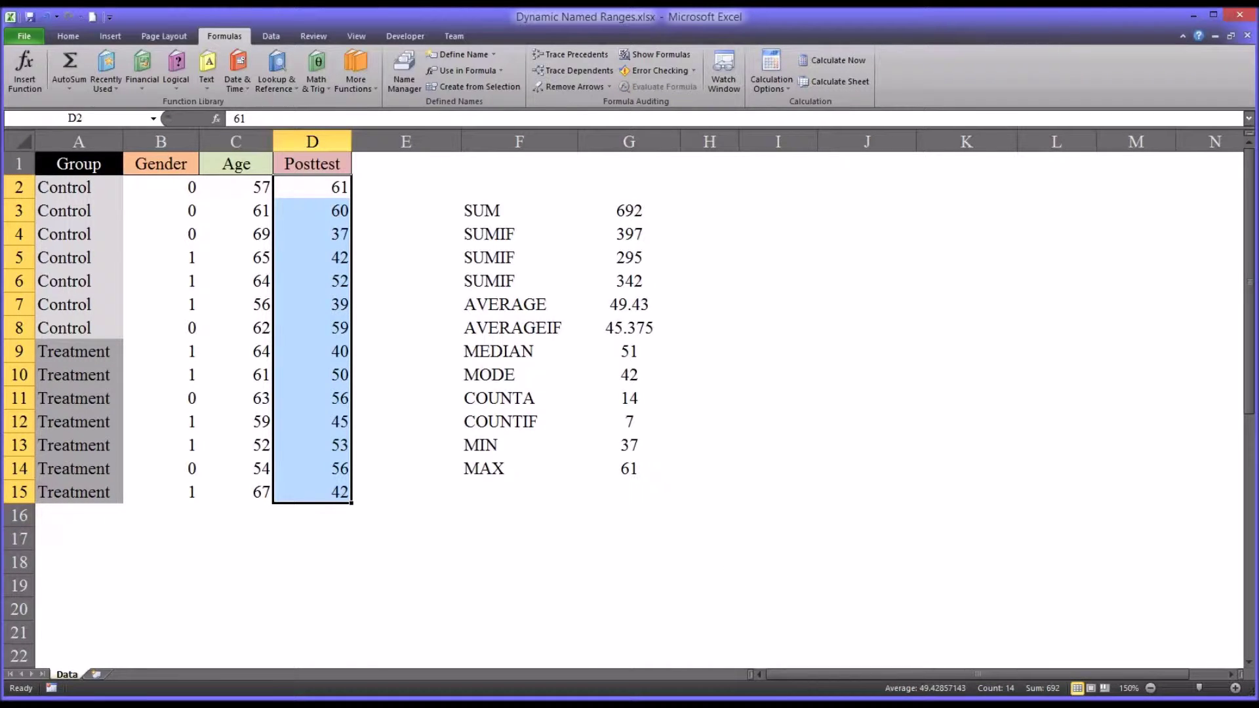
pyautogui.click(760, 191)
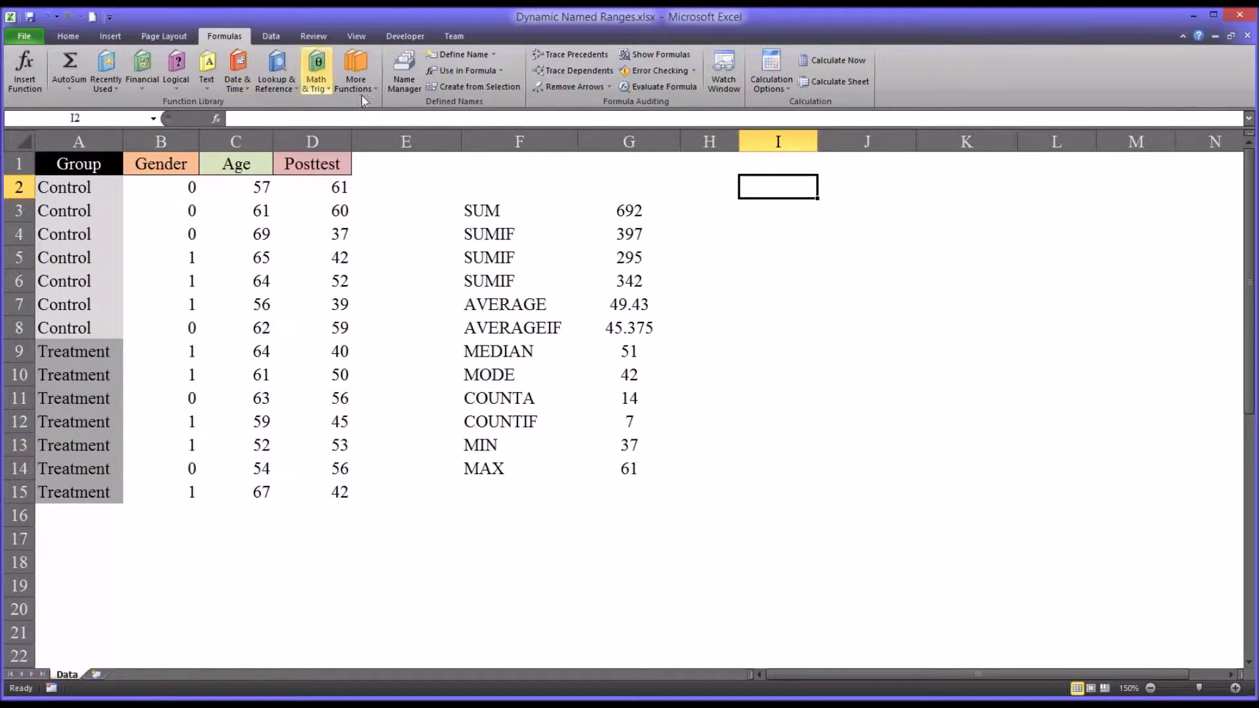
# - Open Name Manager and inspect the OFFSET definitions of the Group and Posttest names
pyautogui.click(403, 85)
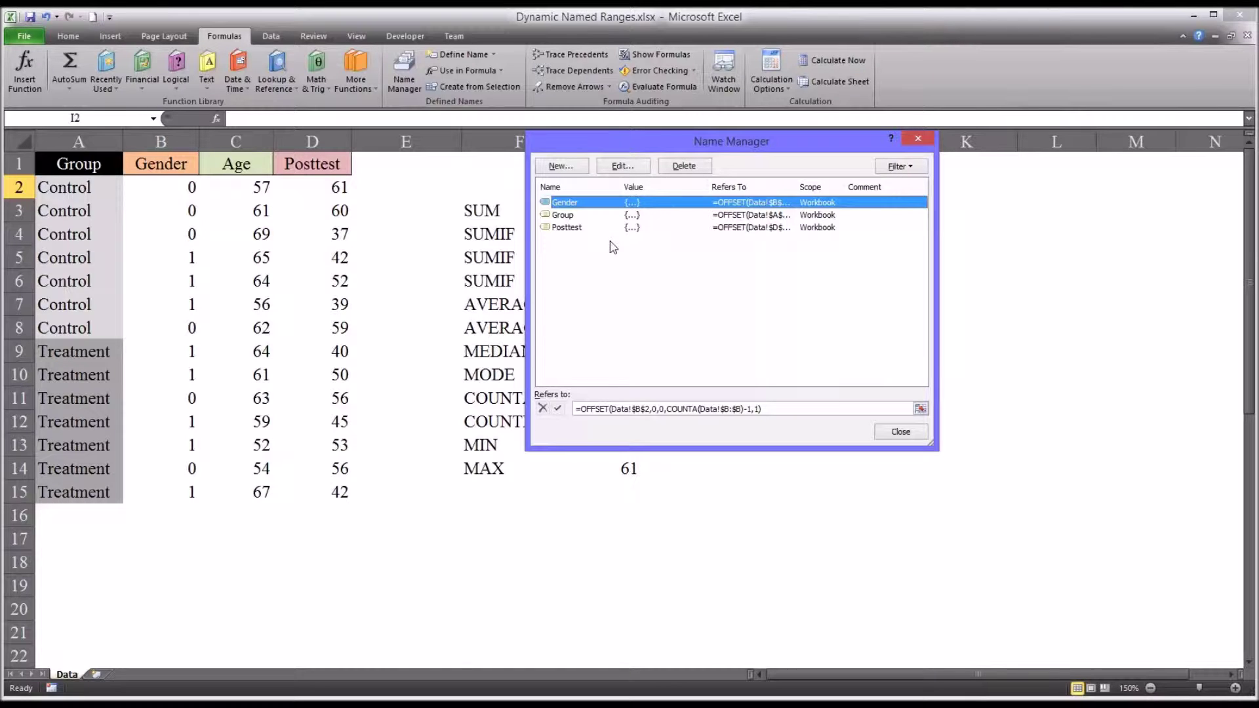
pyautogui.click(582, 215)
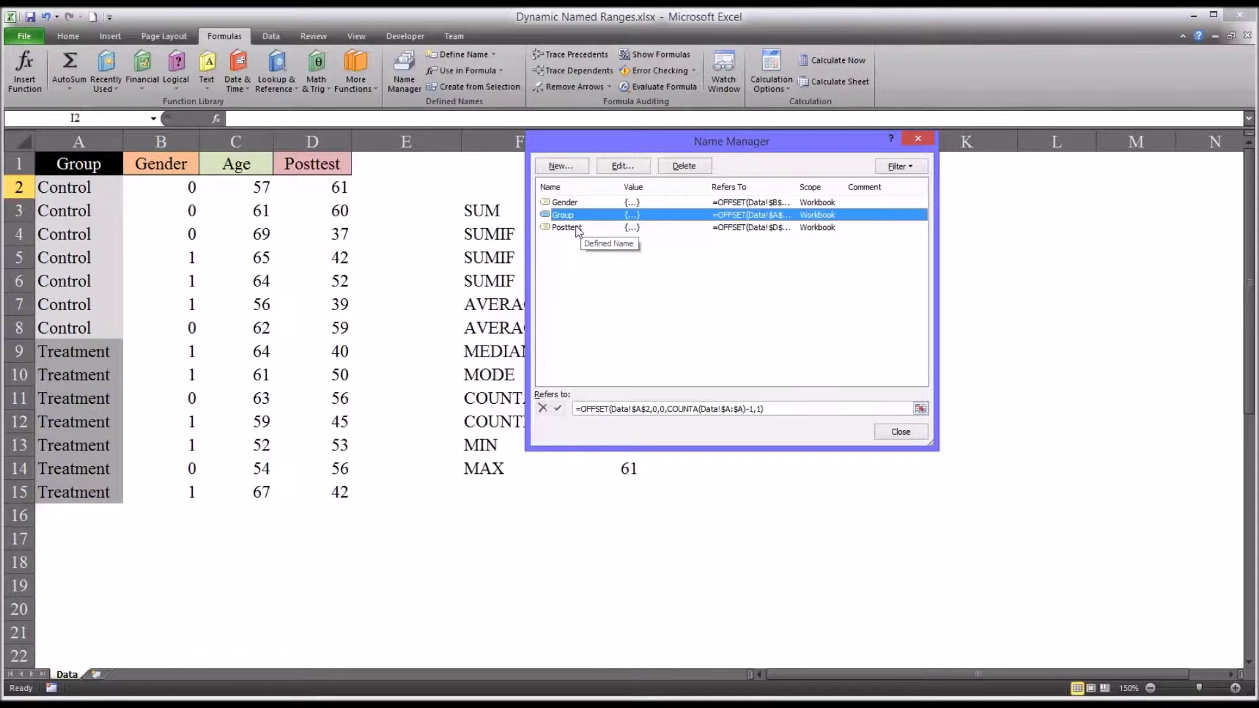
pyautogui.click(575, 228)
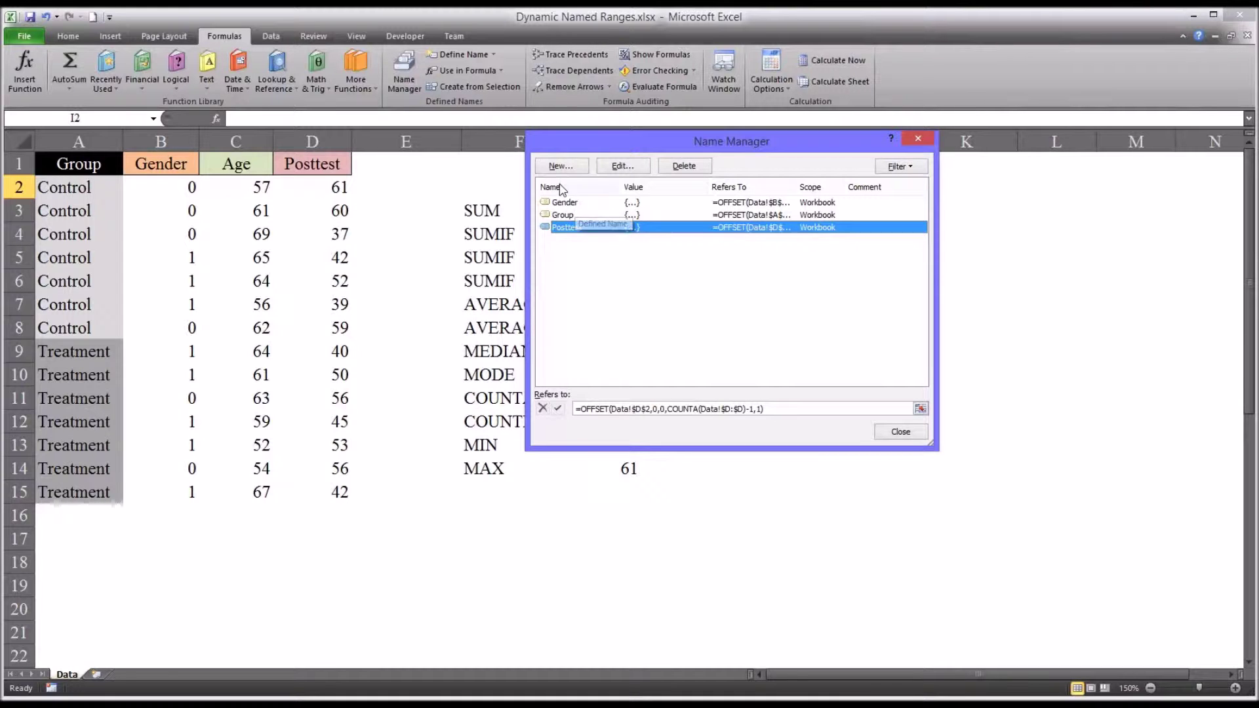
# - Create a new workbook name 'Age' and select its default =Data!$I$2 reference for replacement
pyautogui.click(562, 166)
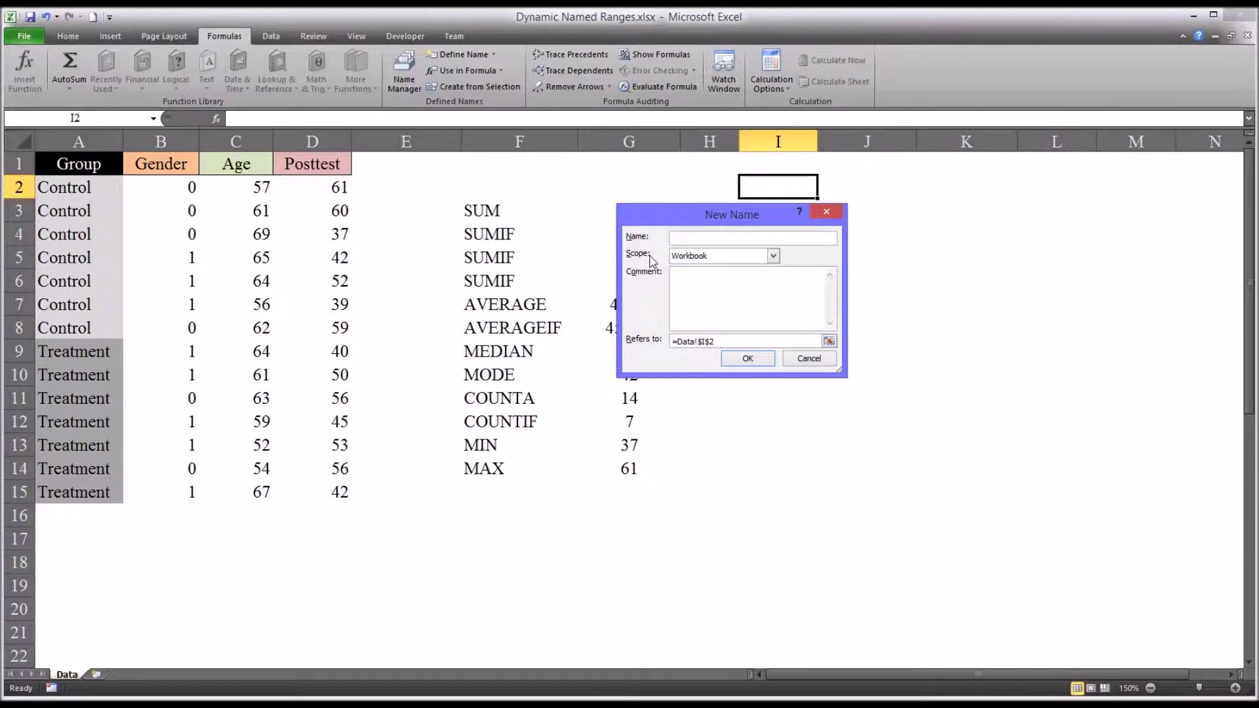
pyautogui.write('Age')
pyautogui.moveTo(714, 341); pyautogui.dragTo(677, 343)
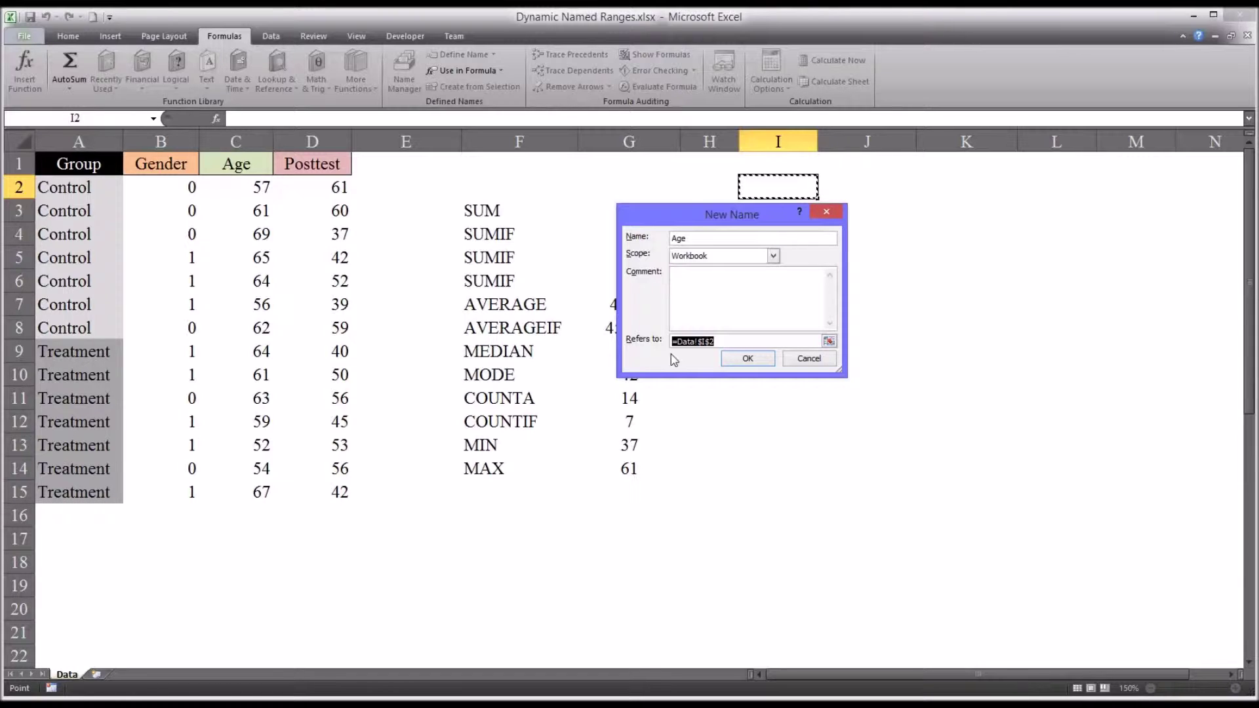
# - Define Age as =OFFSET(Data!$C$2,0,0,COUNTA(Data!$C:$C)-1,1) and confirm it
pyautogui.write('=offset')
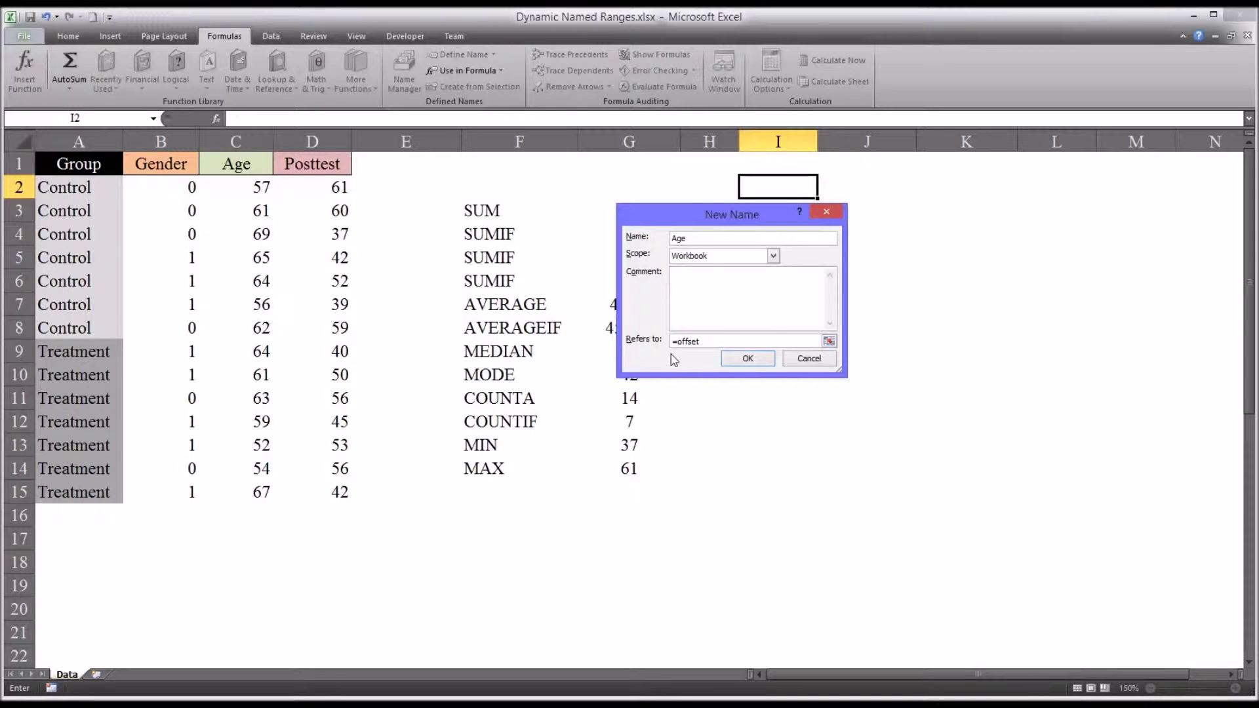
pyautogui.write('(')
pyautogui.write('$C$2')
pyautogui.write(',0,0,counta(Data')
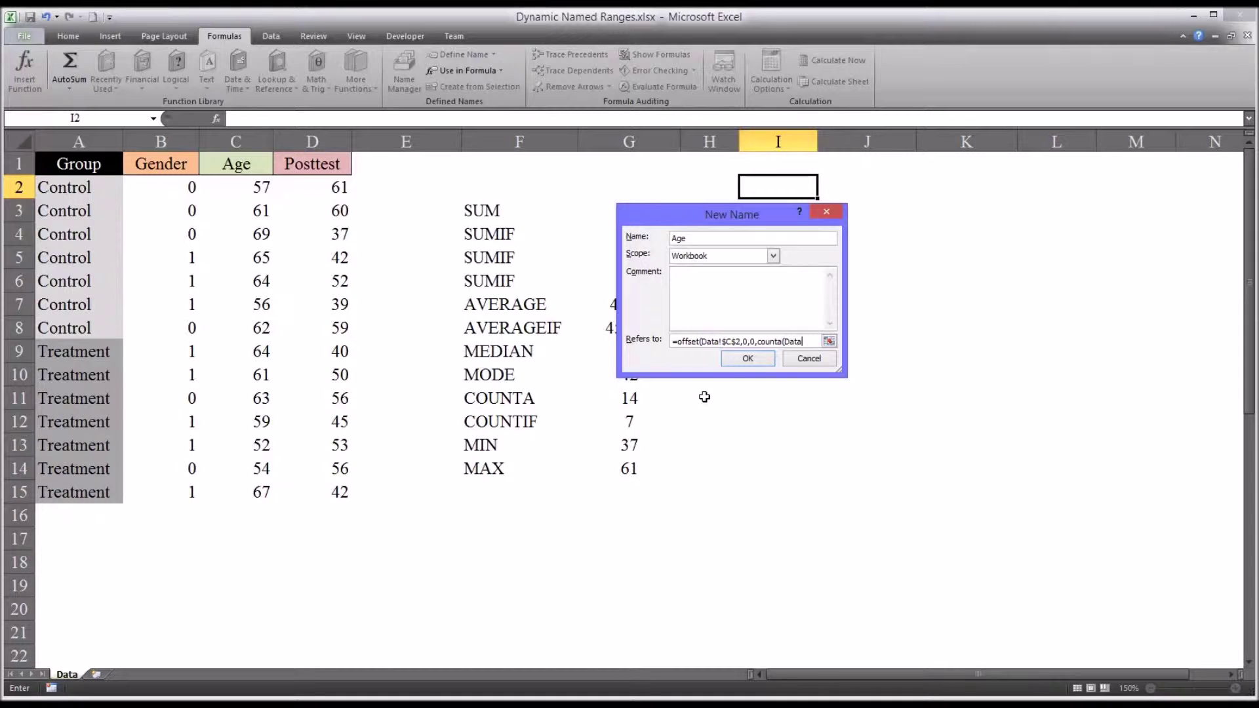
pyautogui.write('!')
pyautogui.write('$C')
pyautogui.write('$C:$C)-1')
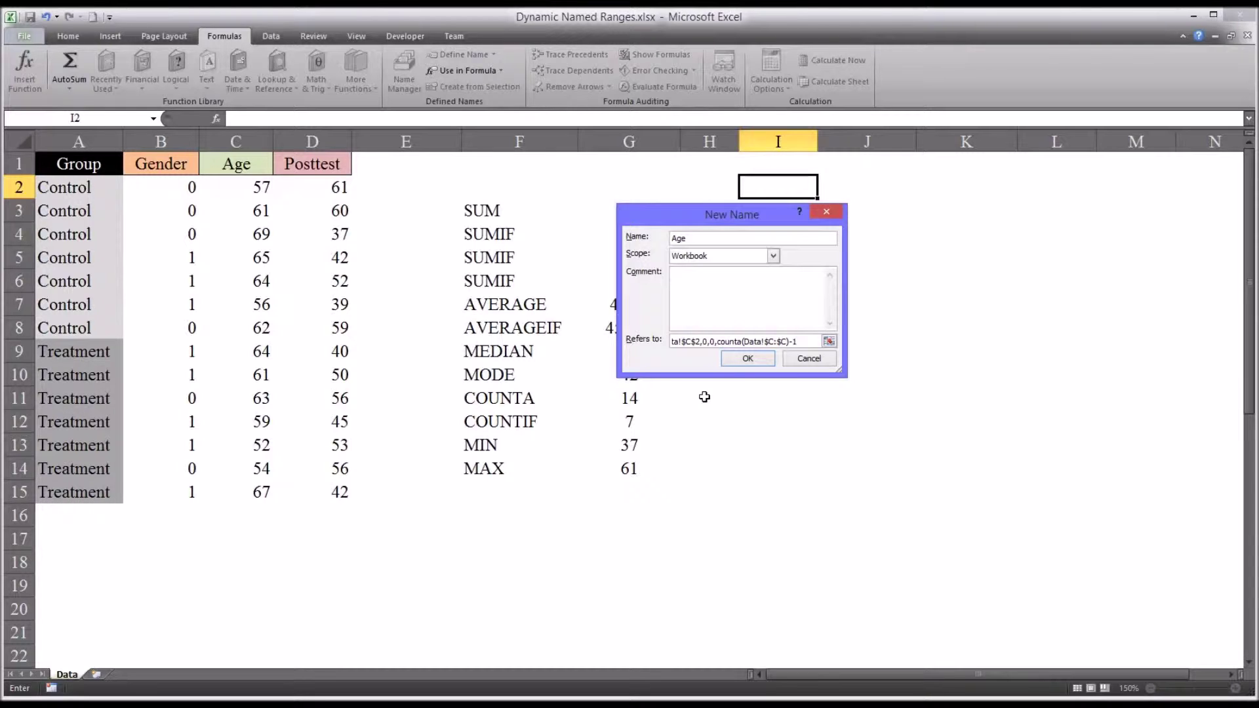
pyautogui.write(',')
pyautogui.write('1)')
pyautogui.press('Return')
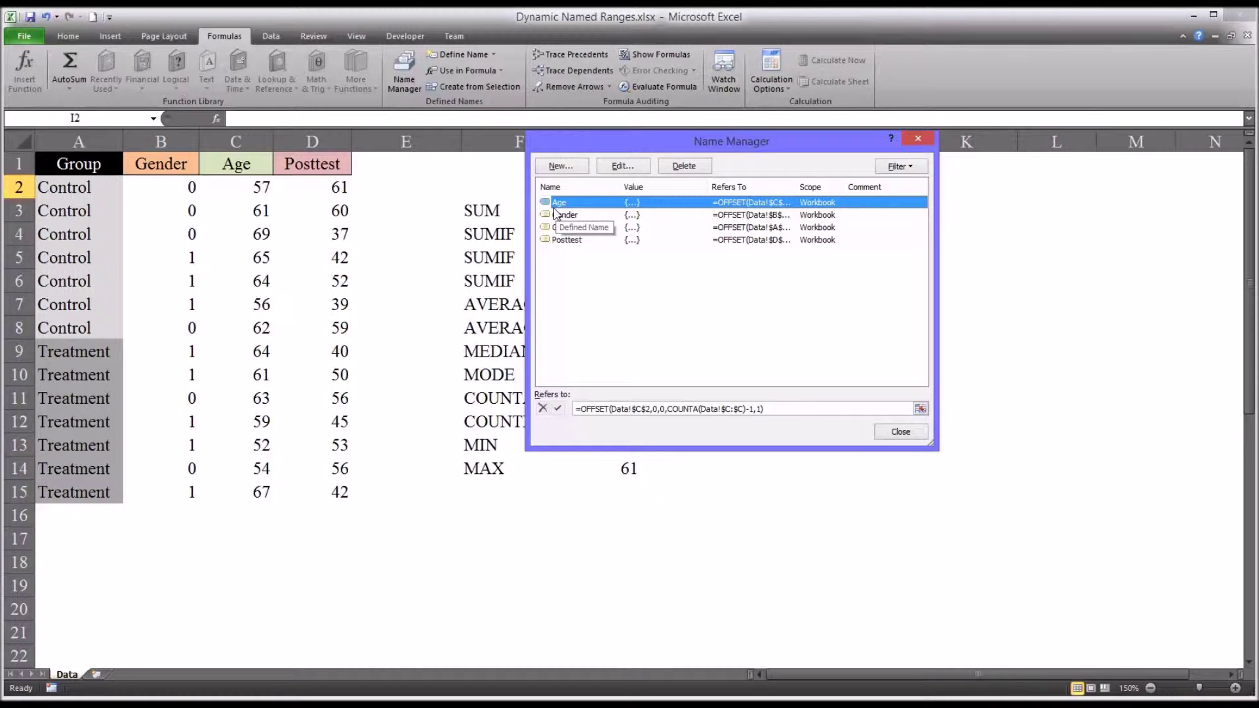
pyautogui.click(777, 409)
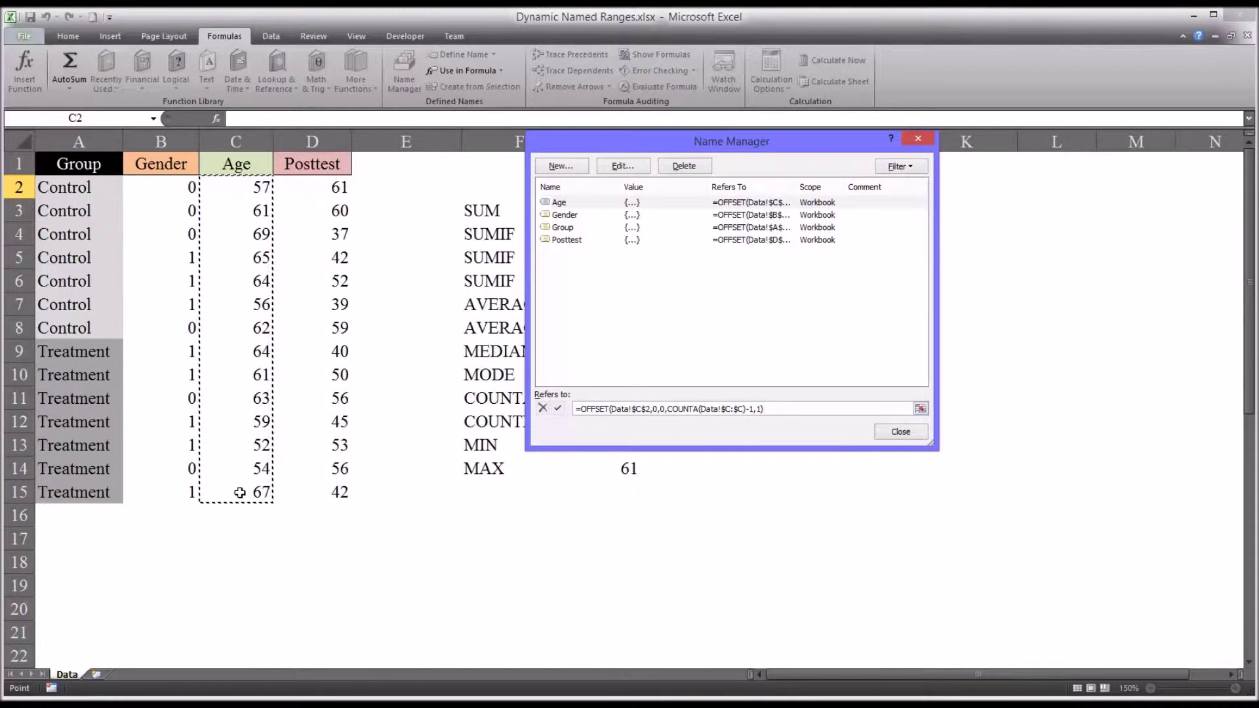
pyautogui.click(647, 409)
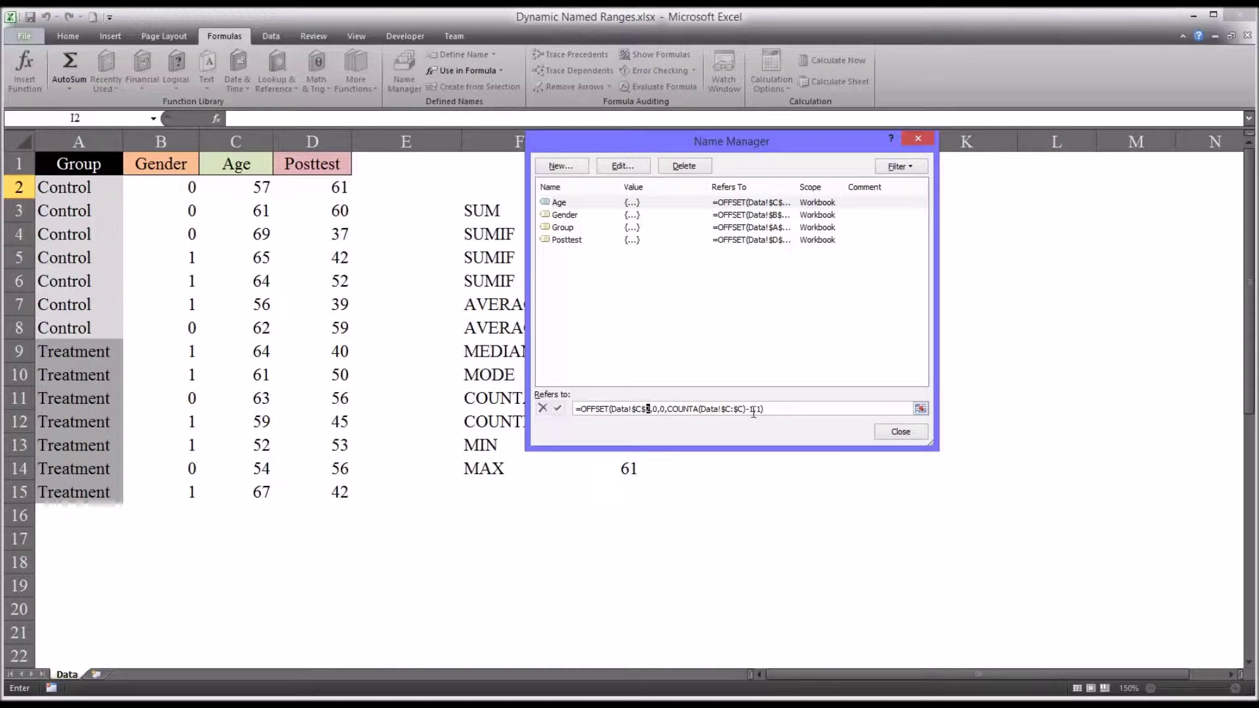
pyautogui.moveTo(748, 409); pyautogui.dragTo(755, 409)
pyautogui.moveTo(751, 409); pyautogui.dragTo(747, 409)
pyautogui.moveTo(752, 408); pyautogui.dragTo(748, 408)
pyautogui.click(748, 409)
pyautogui.click(893, 431)
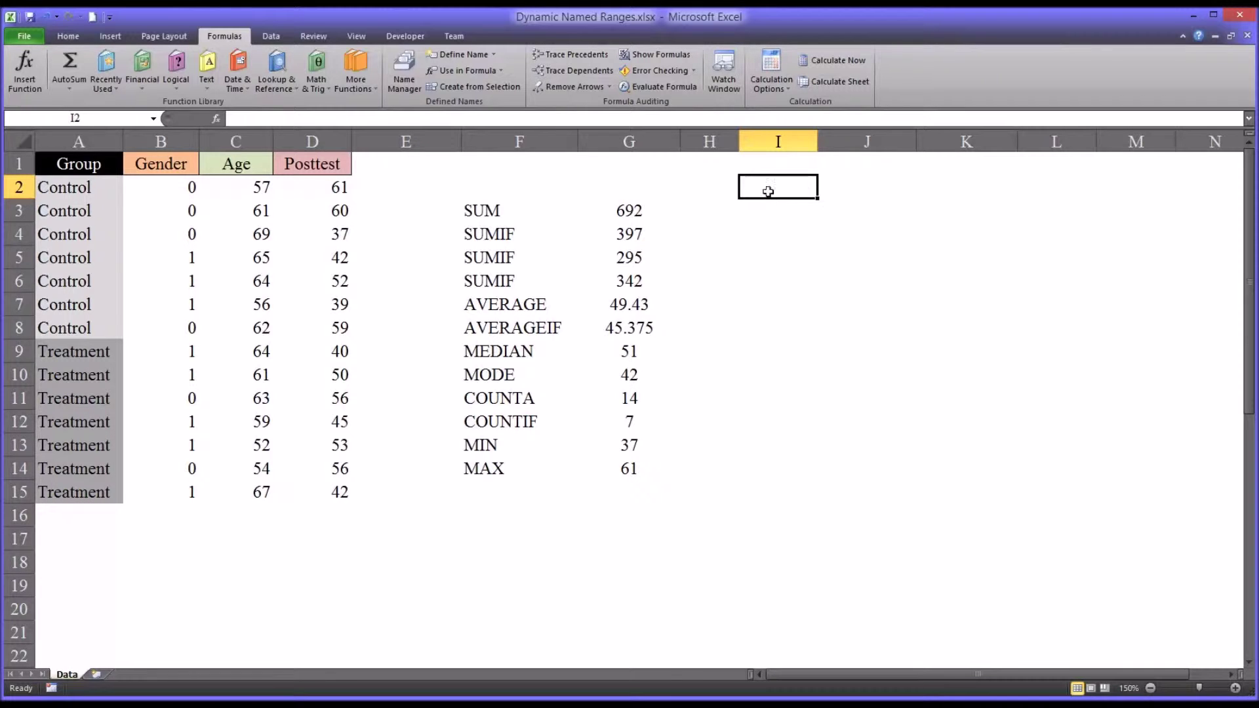
# - Widen column H and enter =AVERAGE(Age) in I2, returning 61
pyautogui.moveTo(739, 141); pyautogui.dragTo(760, 141)
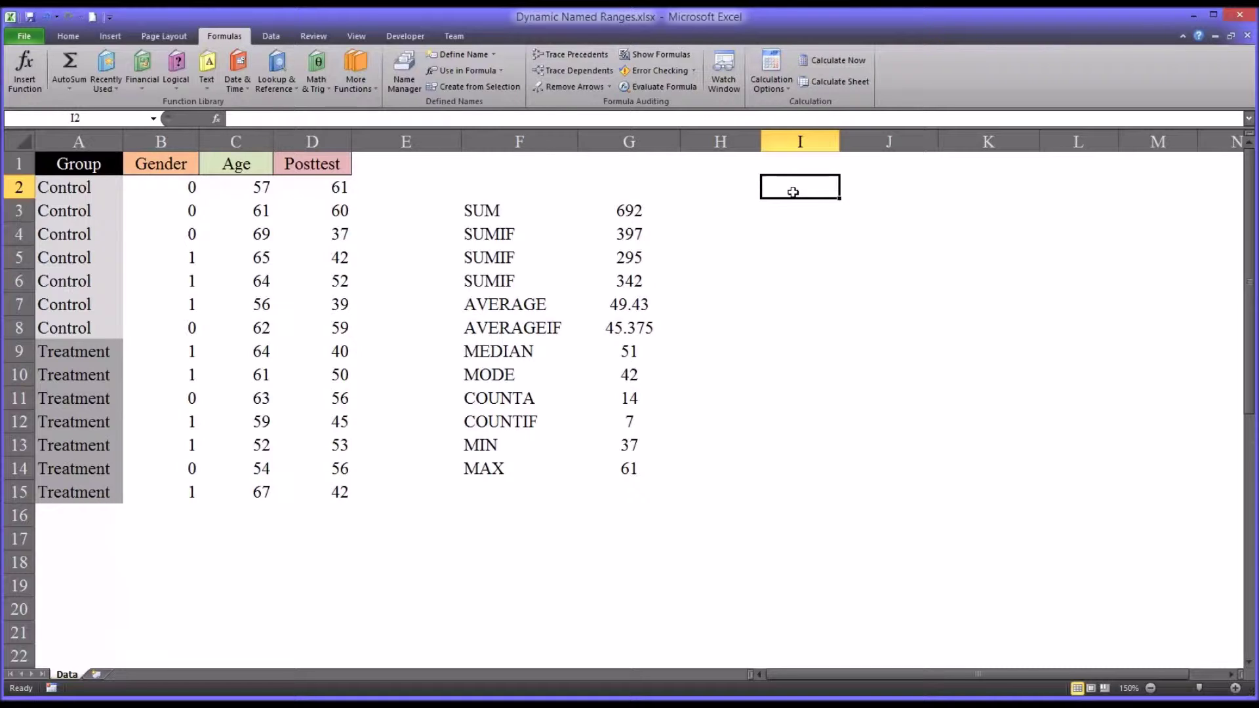
pyautogui.write('=a')
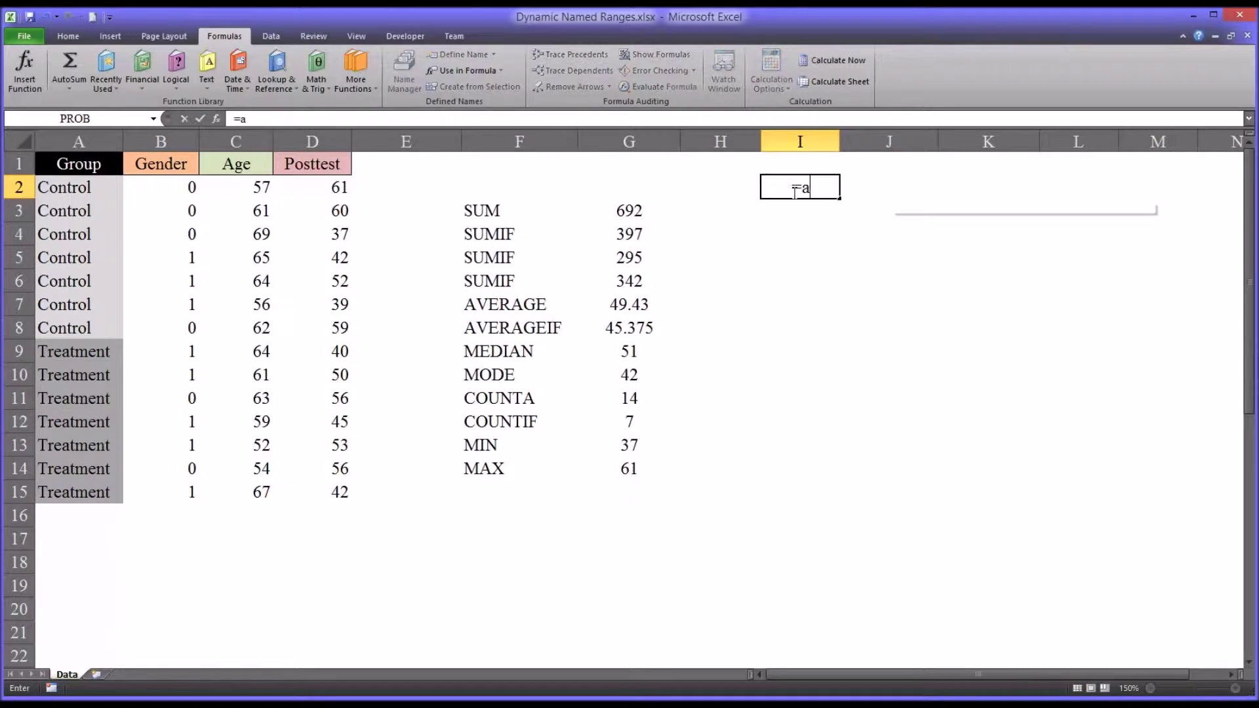
pyautogui.write('verage')
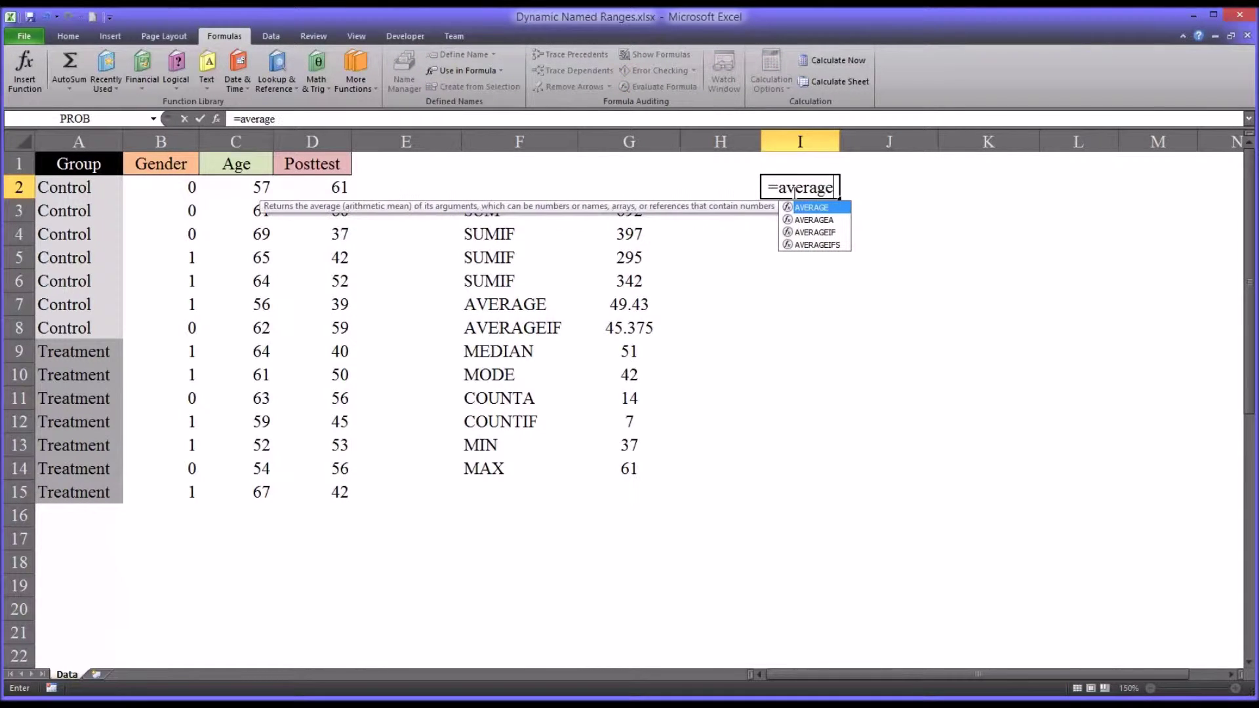
pyautogui.write('(')
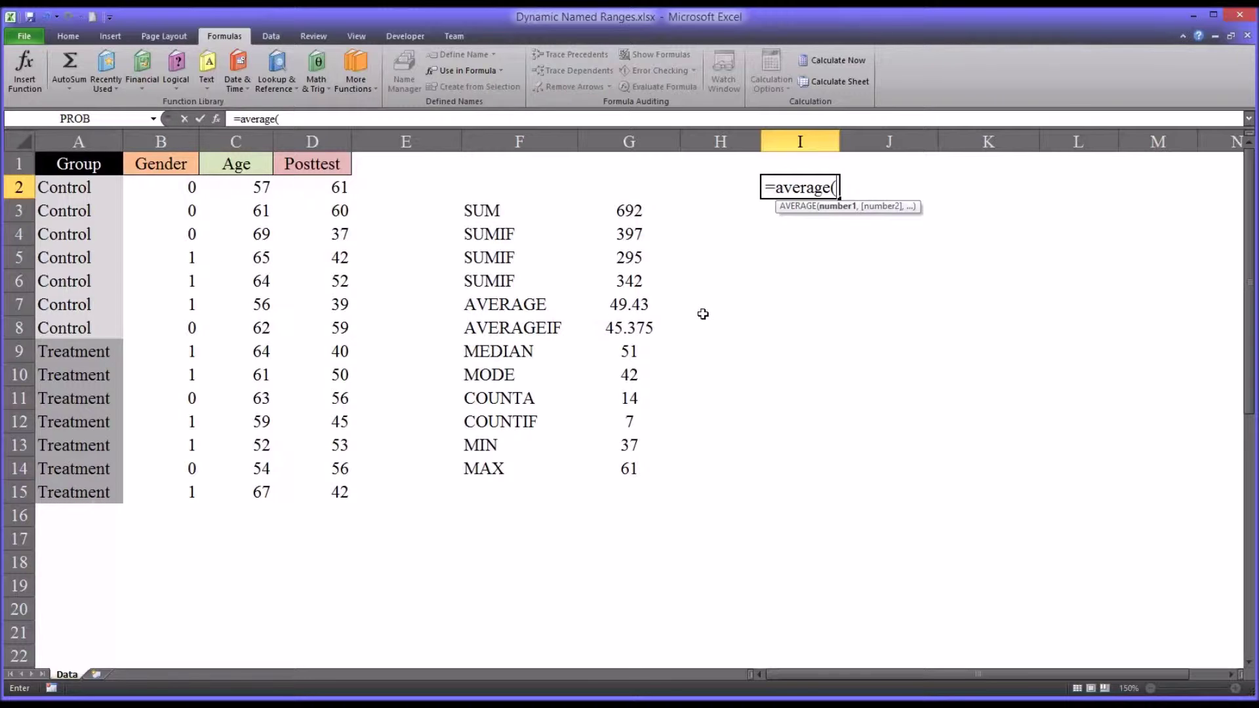
pyautogui.write('age')
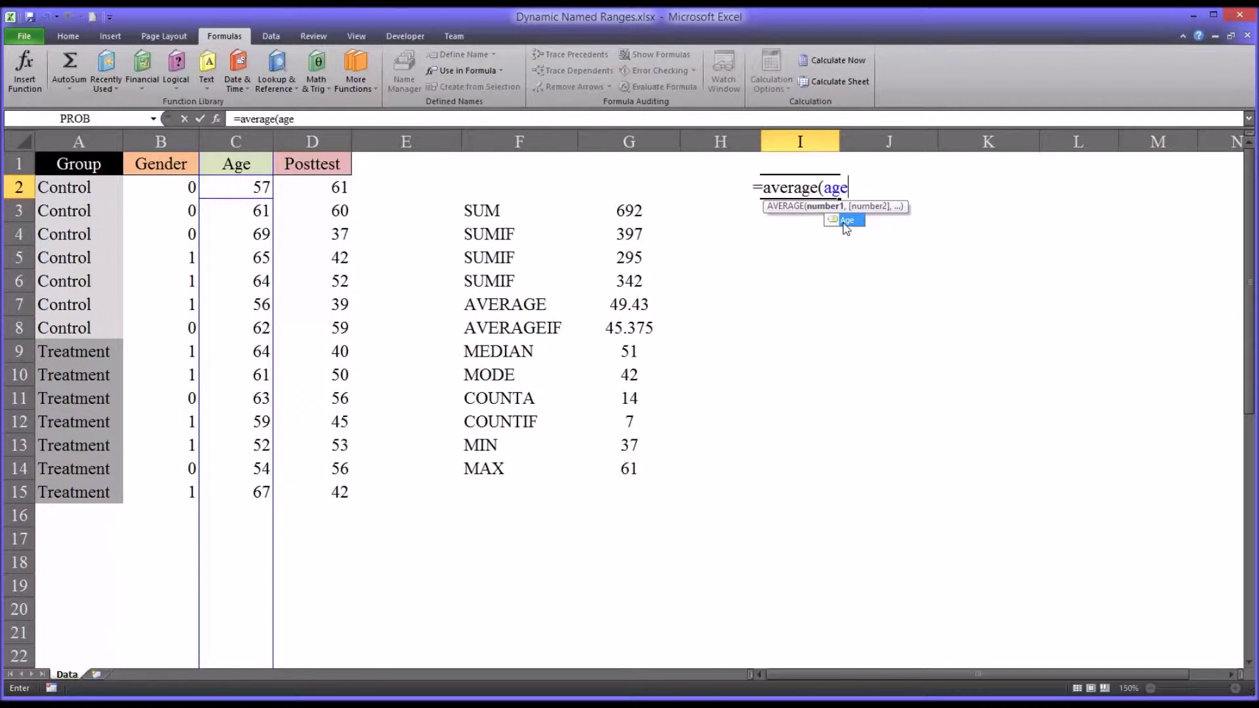
pyautogui.doubleClick(846, 221)
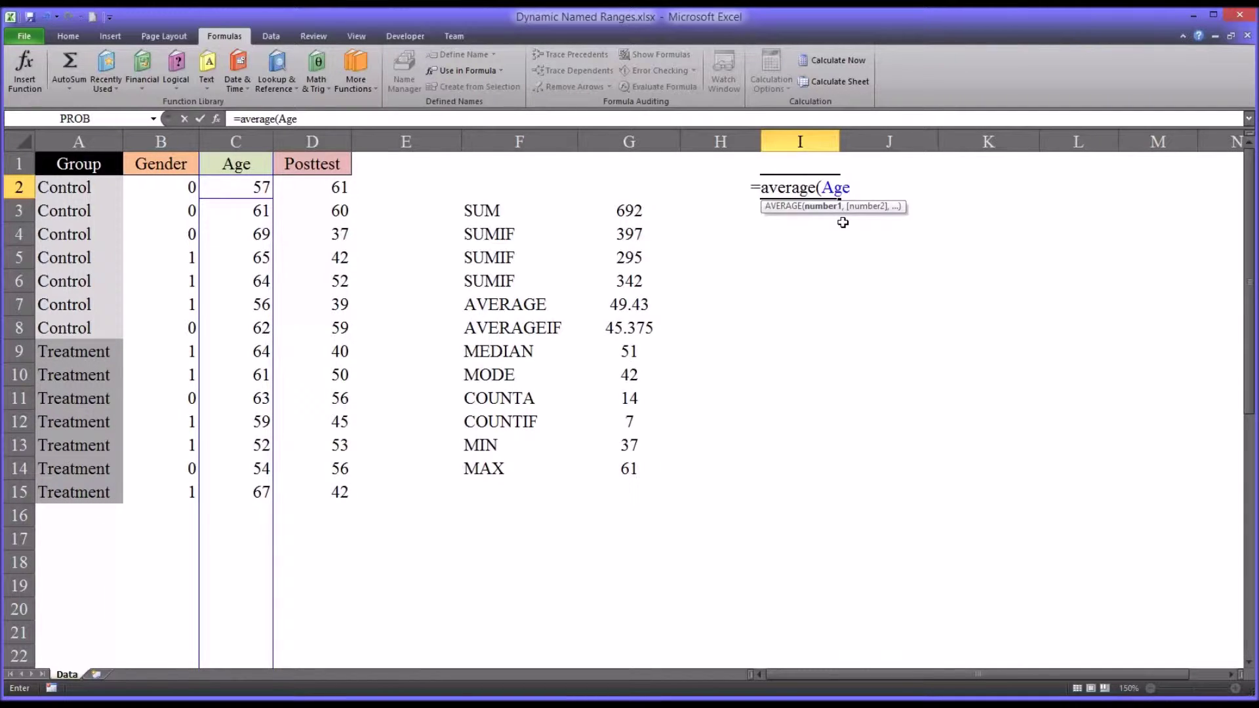
pyautogui.write(')')
pyautogui.press('Return')
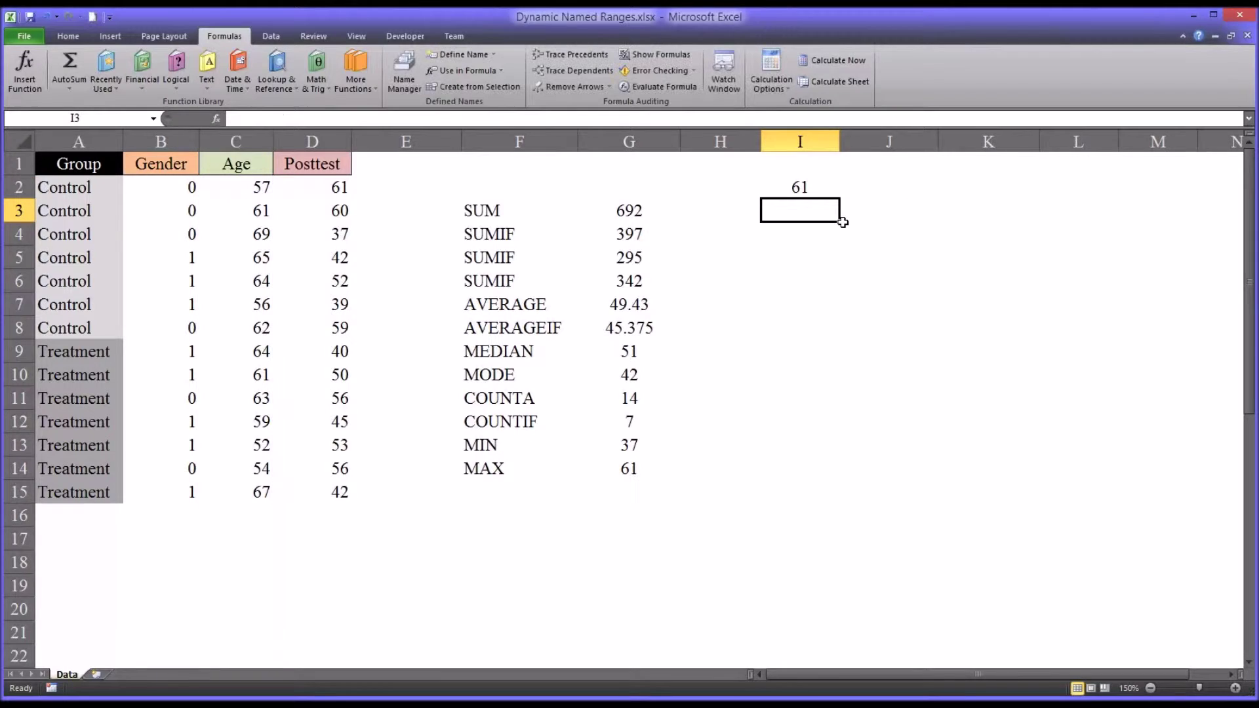
# - Enter test ages 55 in C16 and 54 in C17, checking I2's recalculated Age average
pyautogui.click(781, 188)
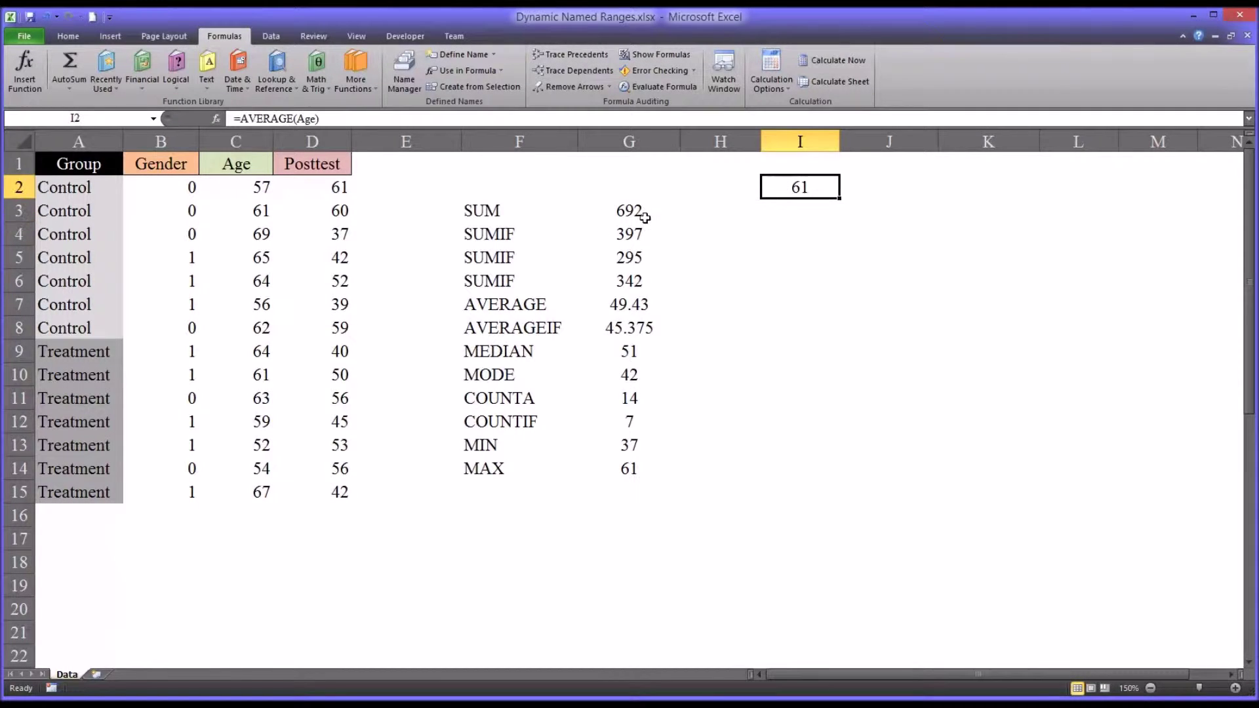
pyautogui.moveTo(253, 190); pyautogui.dragTo(238, 485)
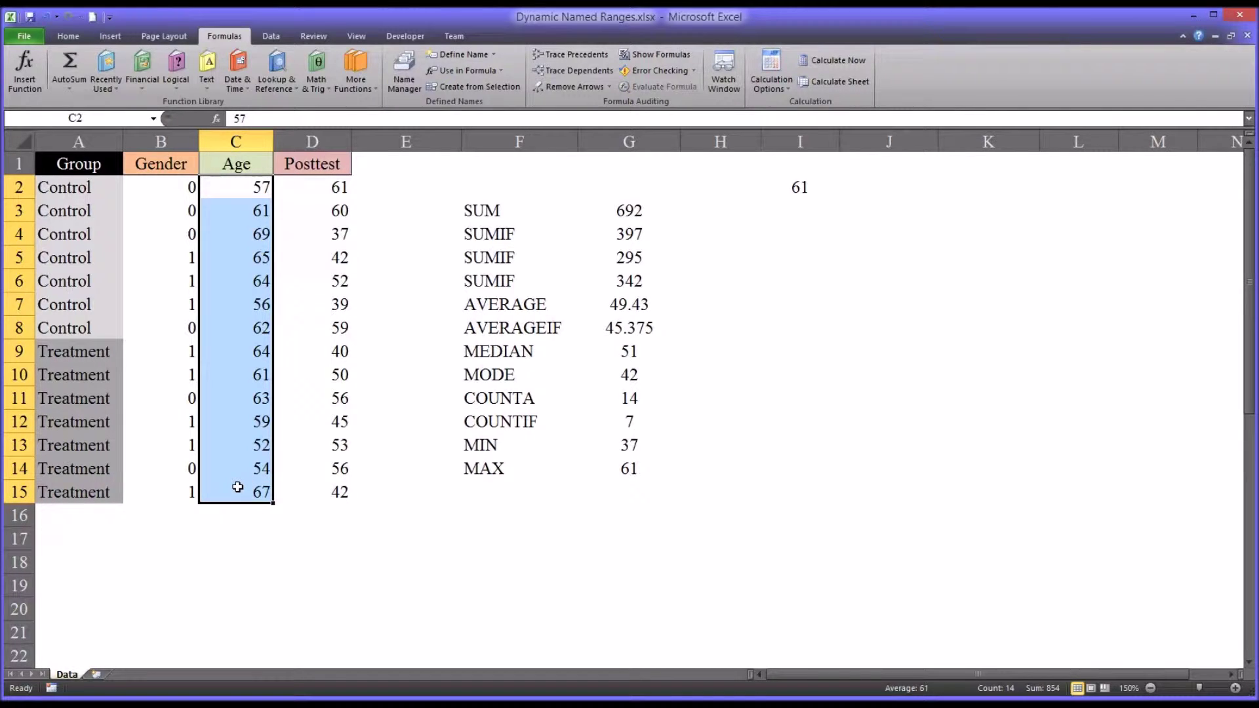
pyautogui.click(239, 508)
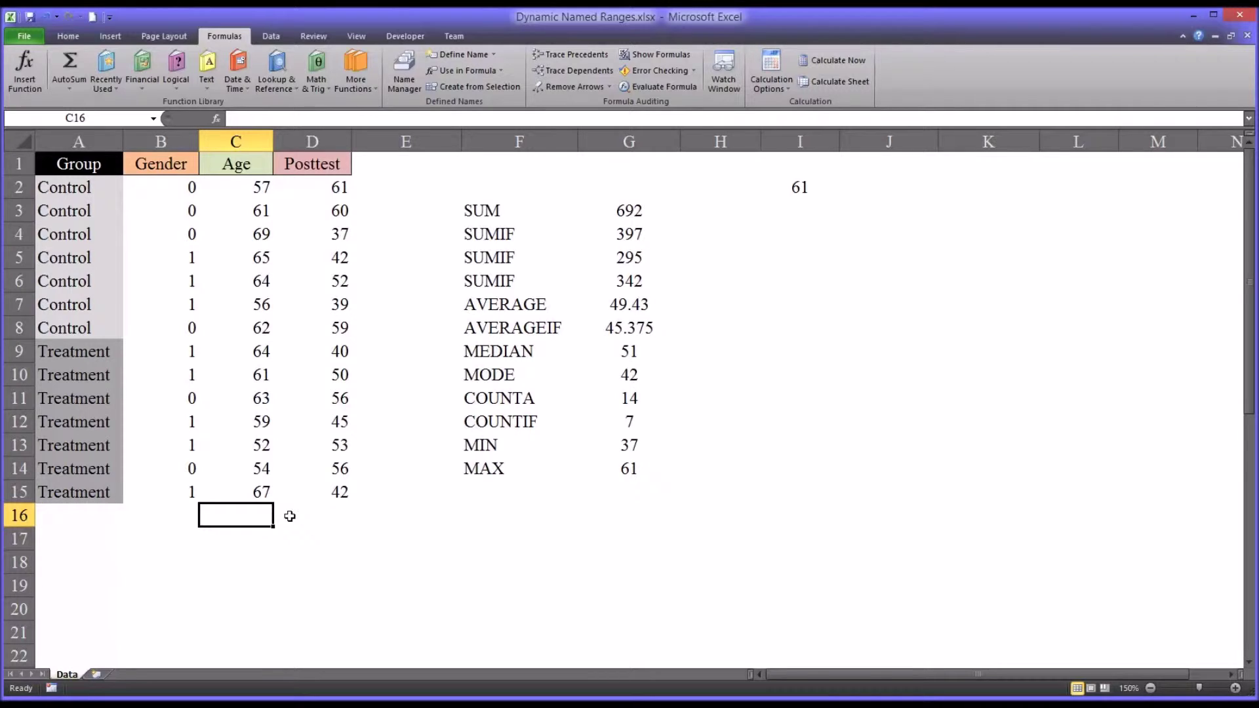
pyautogui.write('55')
pyautogui.press('Return')
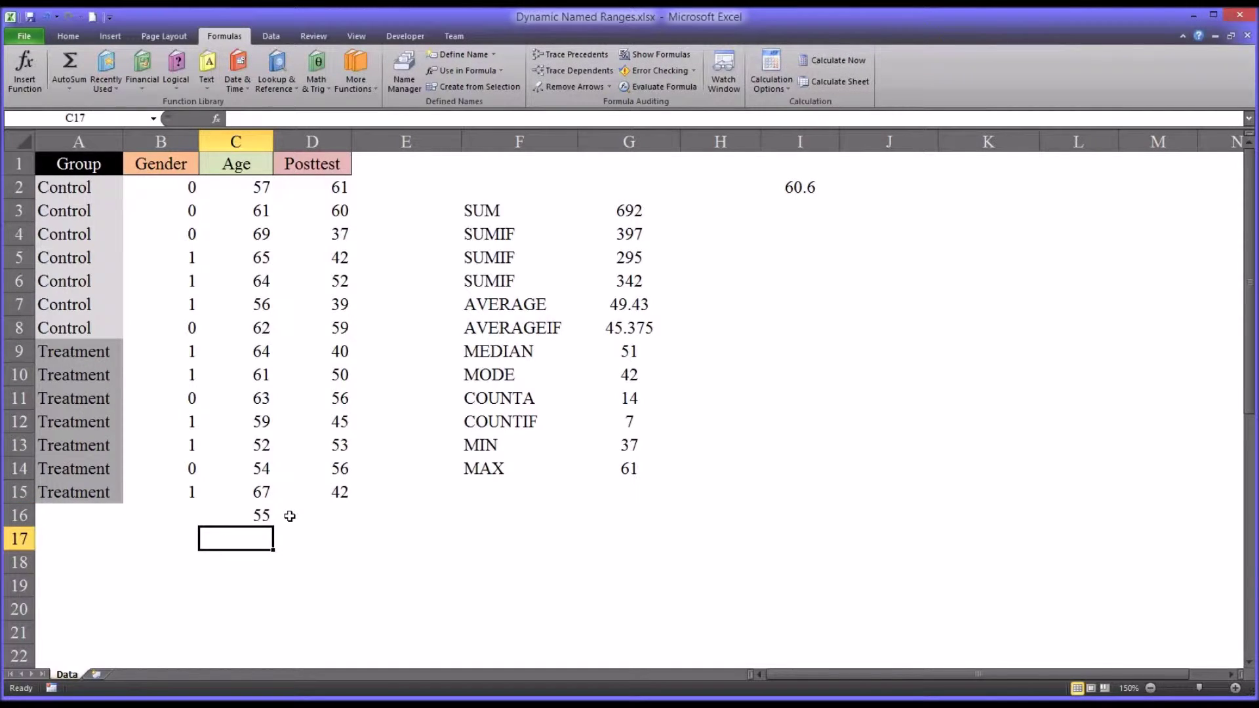
pyautogui.click(772, 189)
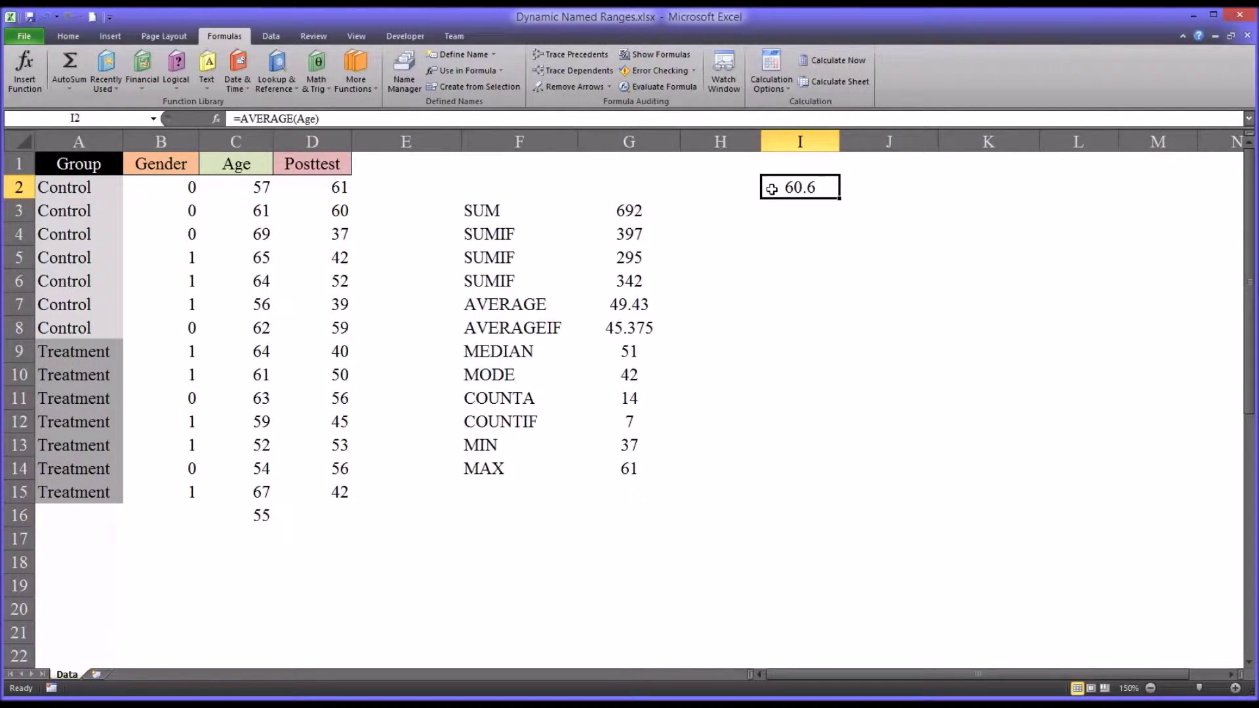
pyautogui.click(260, 539)
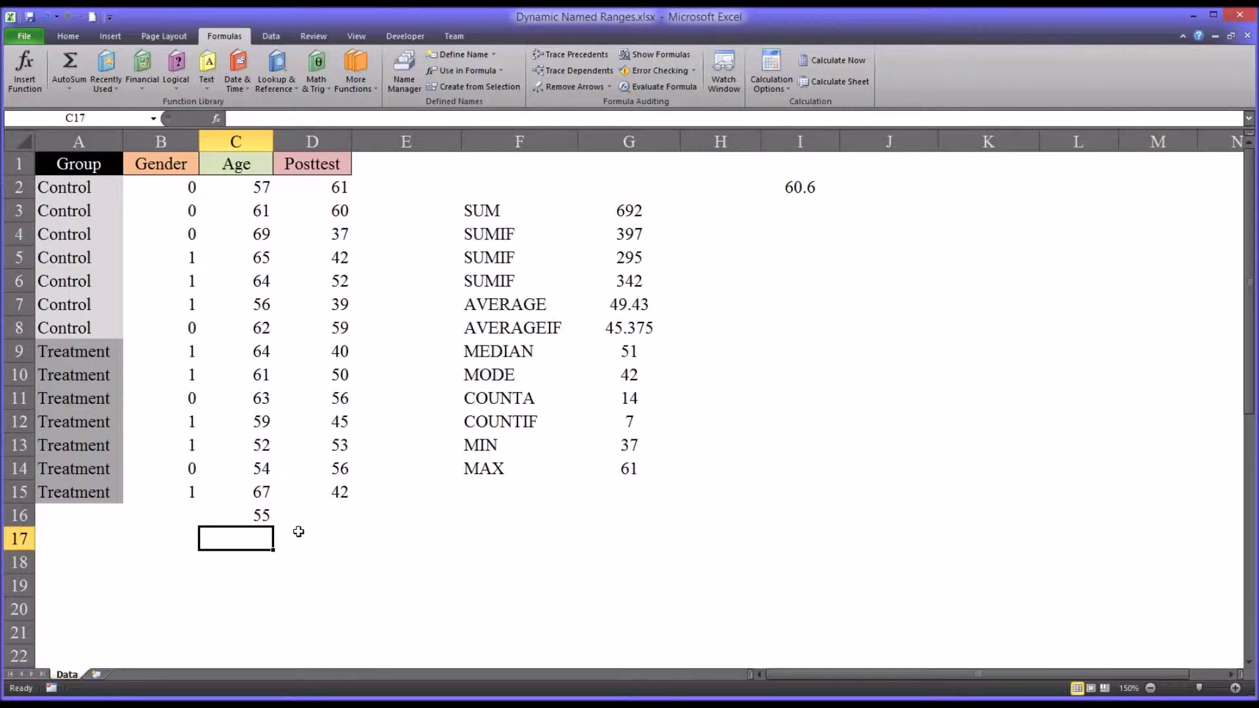
pyautogui.write('54')
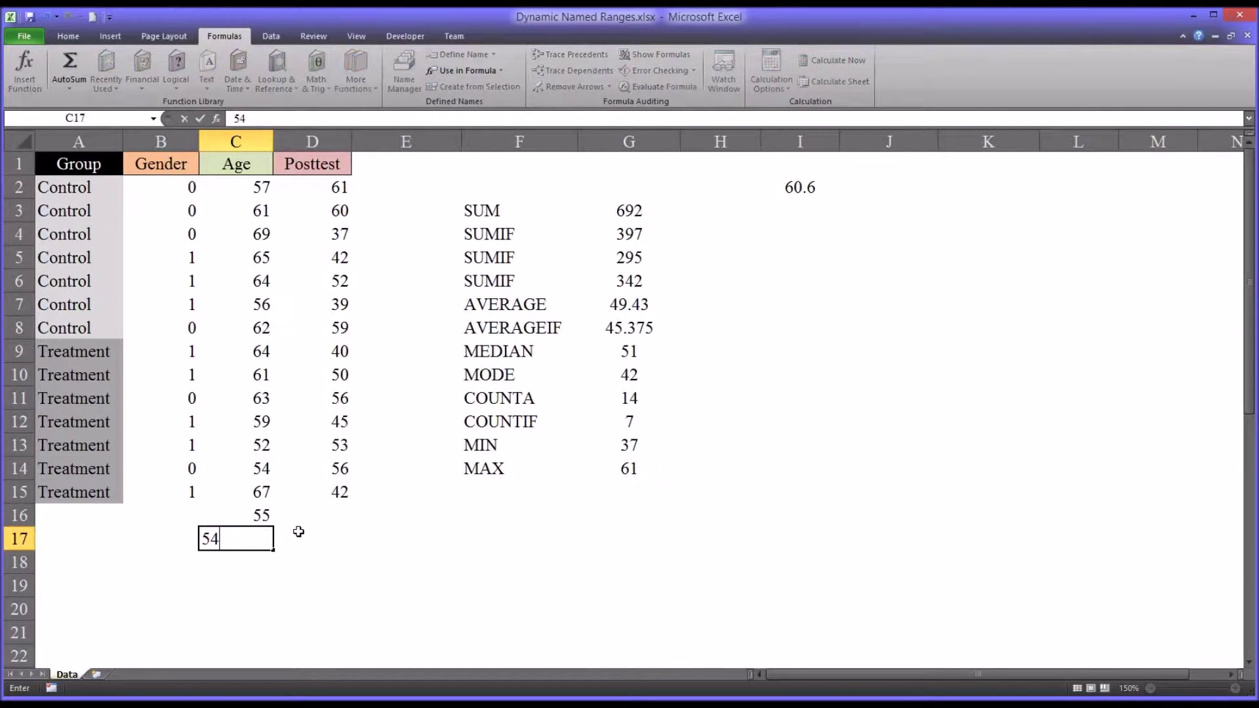
pyautogui.press('Return')
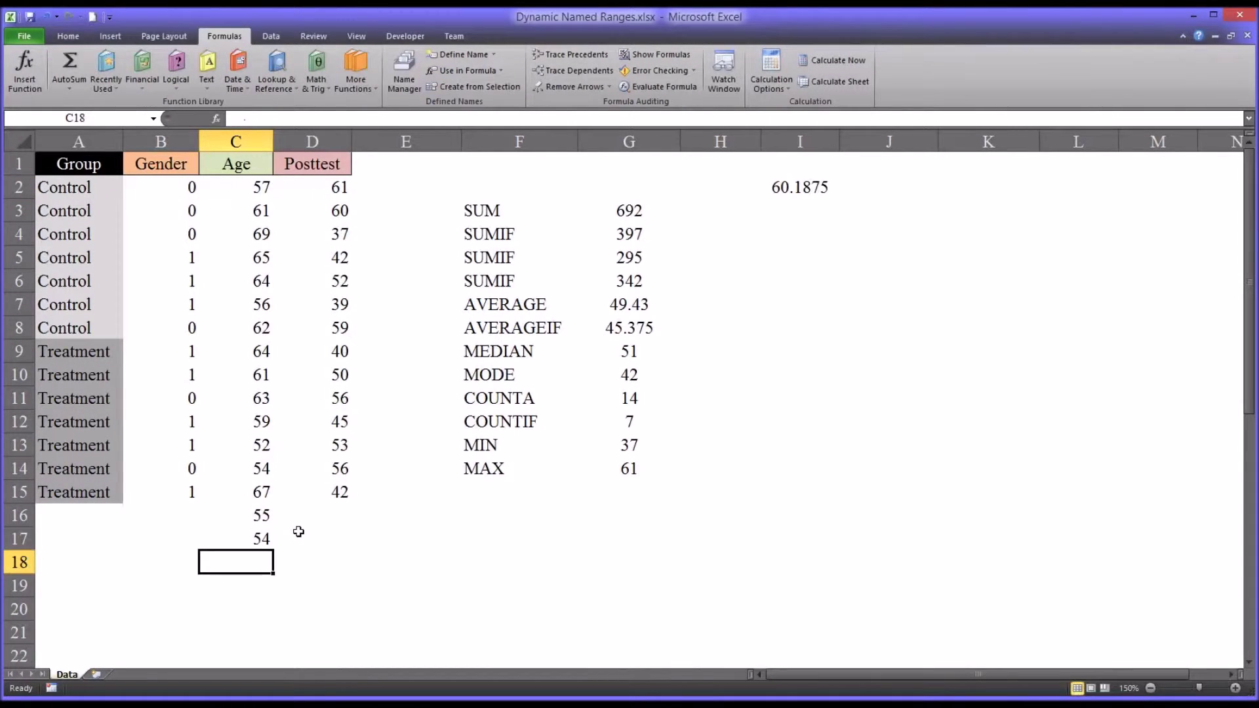
pyautogui.click(777, 189)
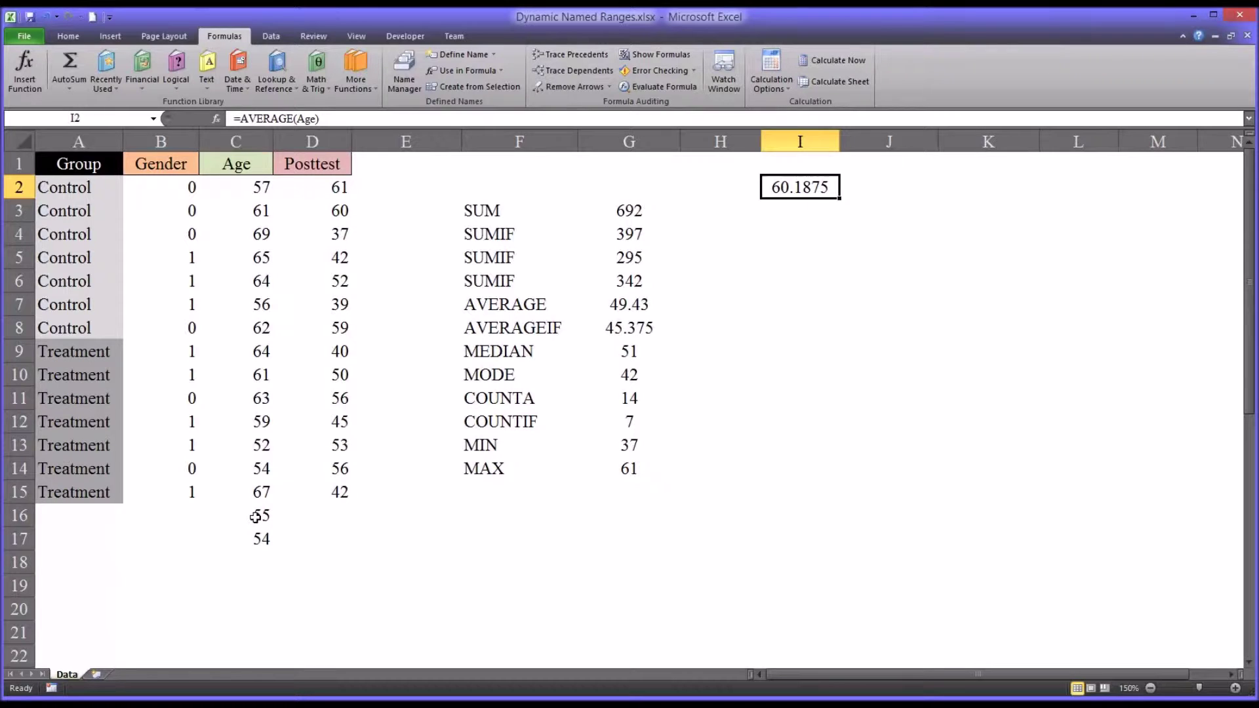
# - Clear the test ages in C16:C17 and the I2 average, then check G3's =SUM(Posttest)
pyautogui.moveTo(255, 517); pyautogui.dragTo(250, 539)
pyautogui.press('Delete')
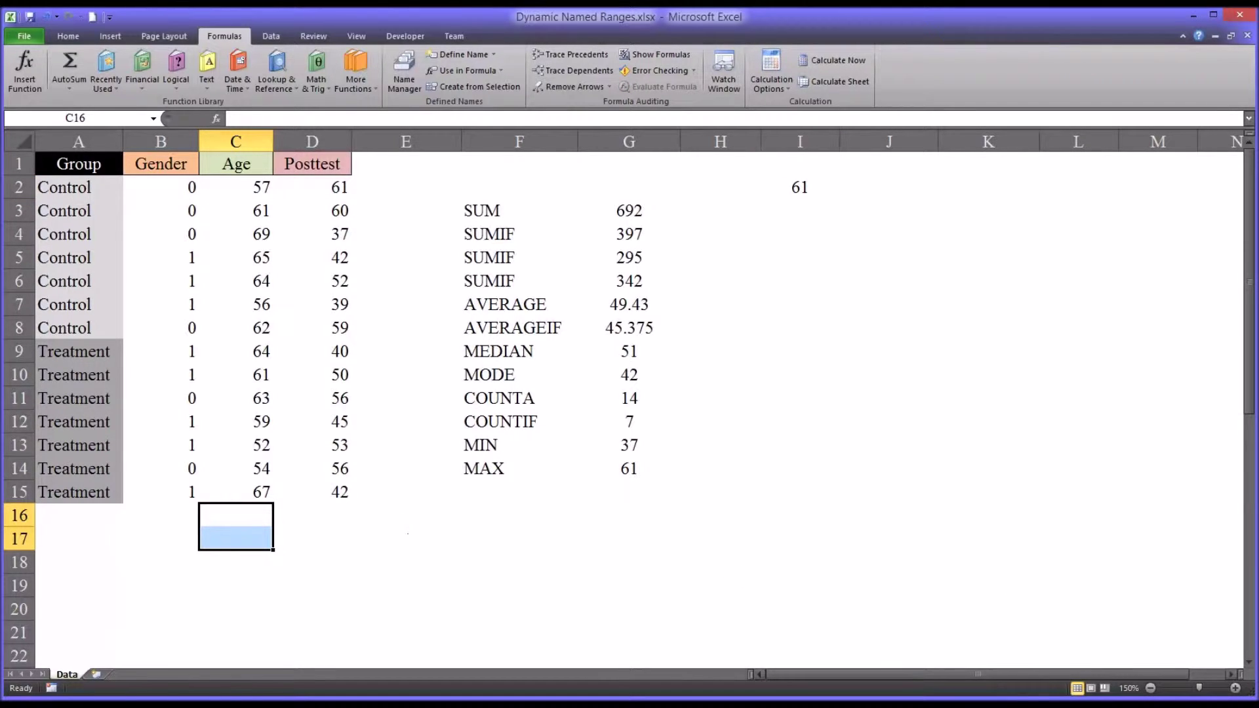
pyautogui.click(801, 189)
pyautogui.press('Delete')
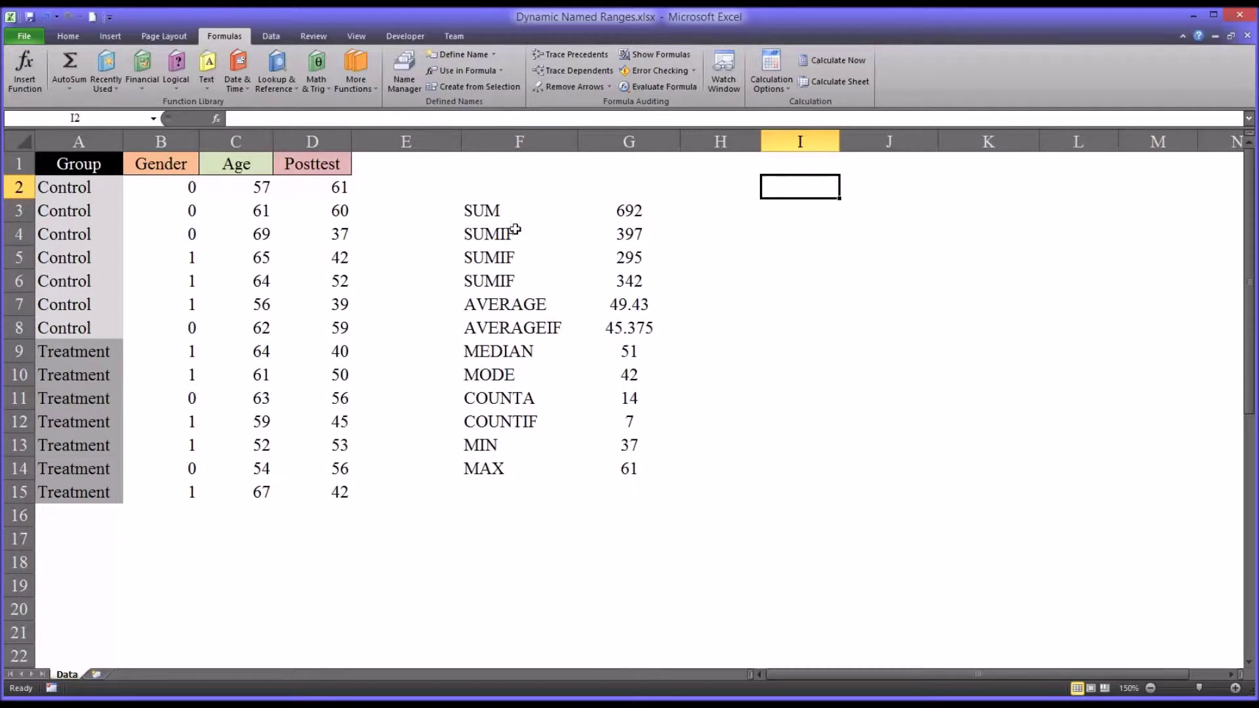
pyautogui.click(643, 213)
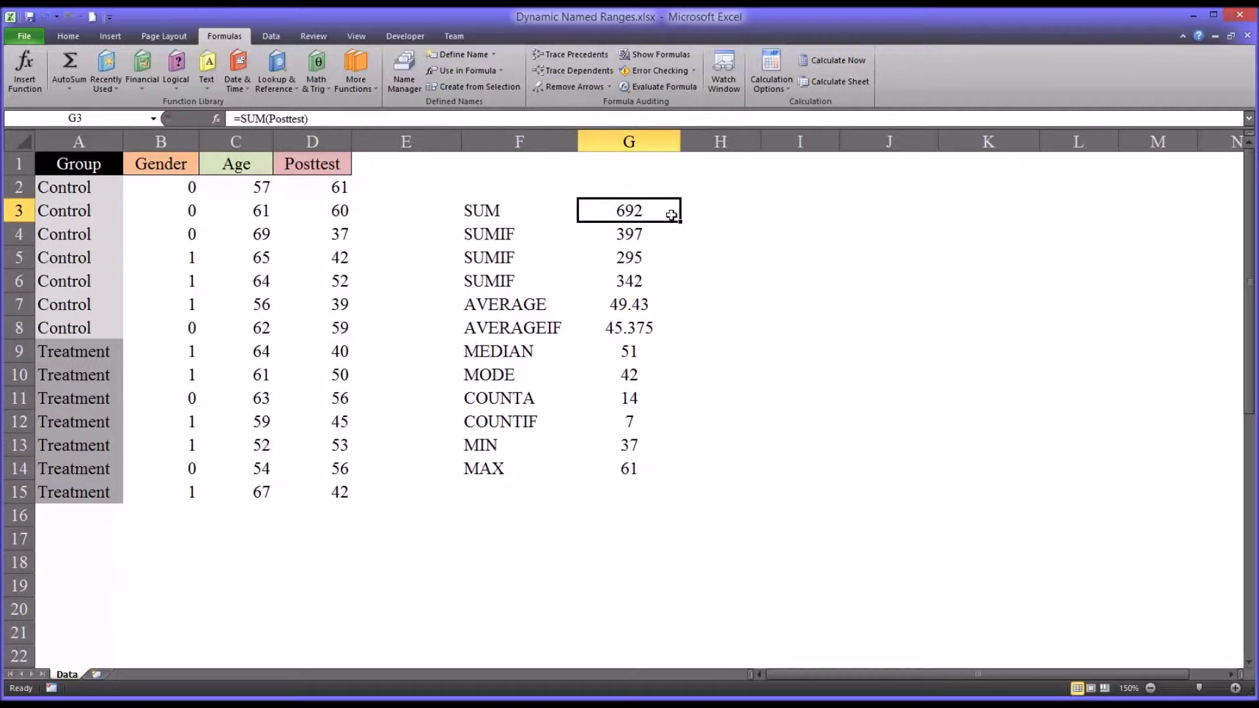
# - Enter =SUM(Posttest) in H3, returning 692
pyautogui.click(712, 213)
pyautogui.write('=su')
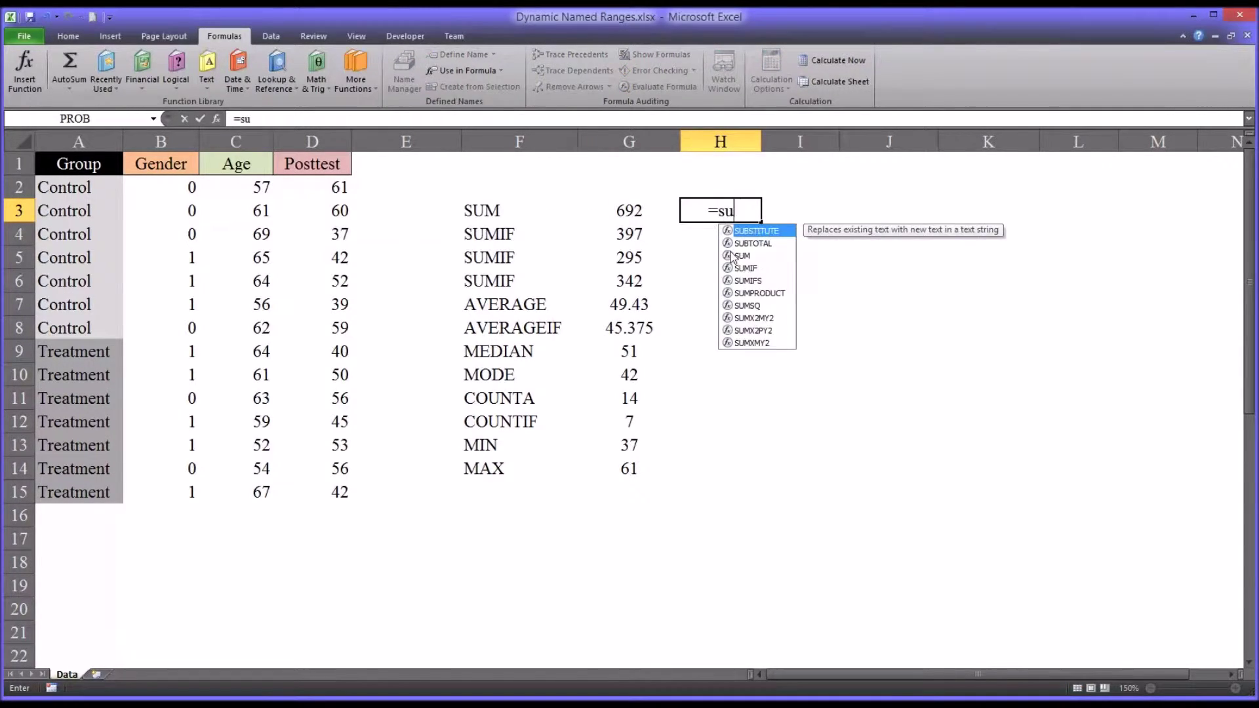
pyautogui.write('m(po')
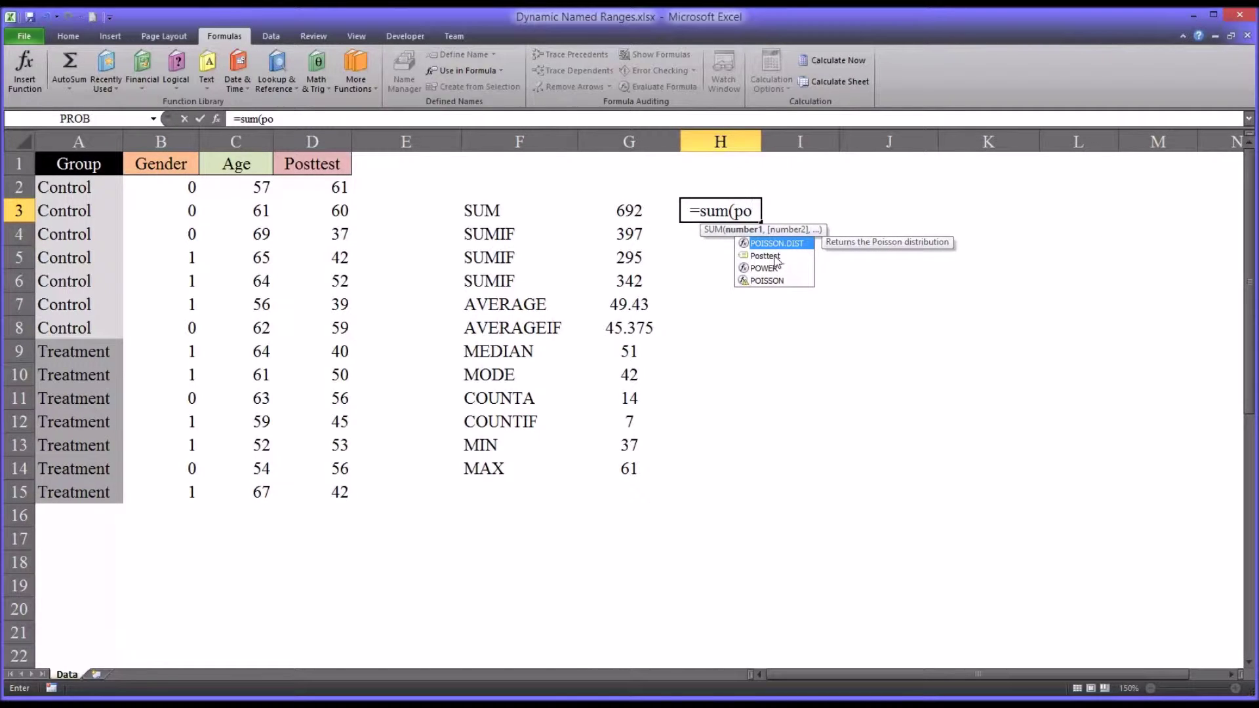
pyautogui.doubleClick(774, 256)
pyautogui.press('Return')
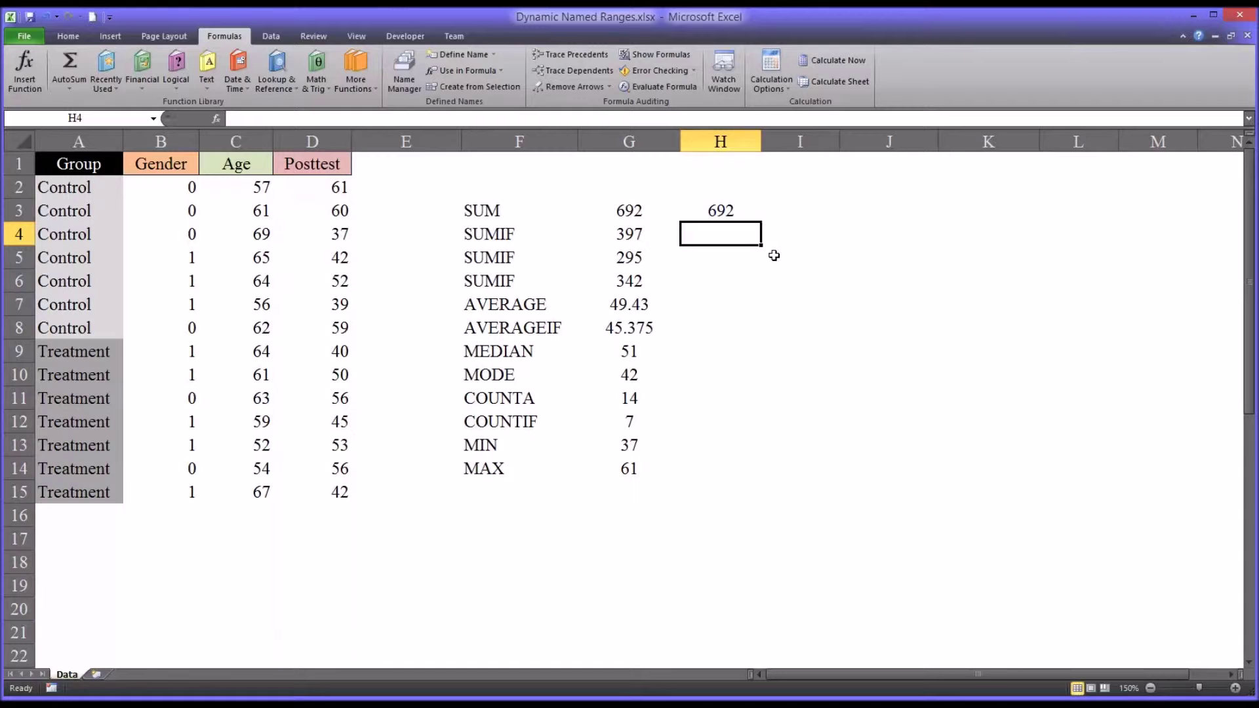
# - Enter =SUMIF(Posttest,">50") in H4, returning 397
pyautogui.click(594, 239)
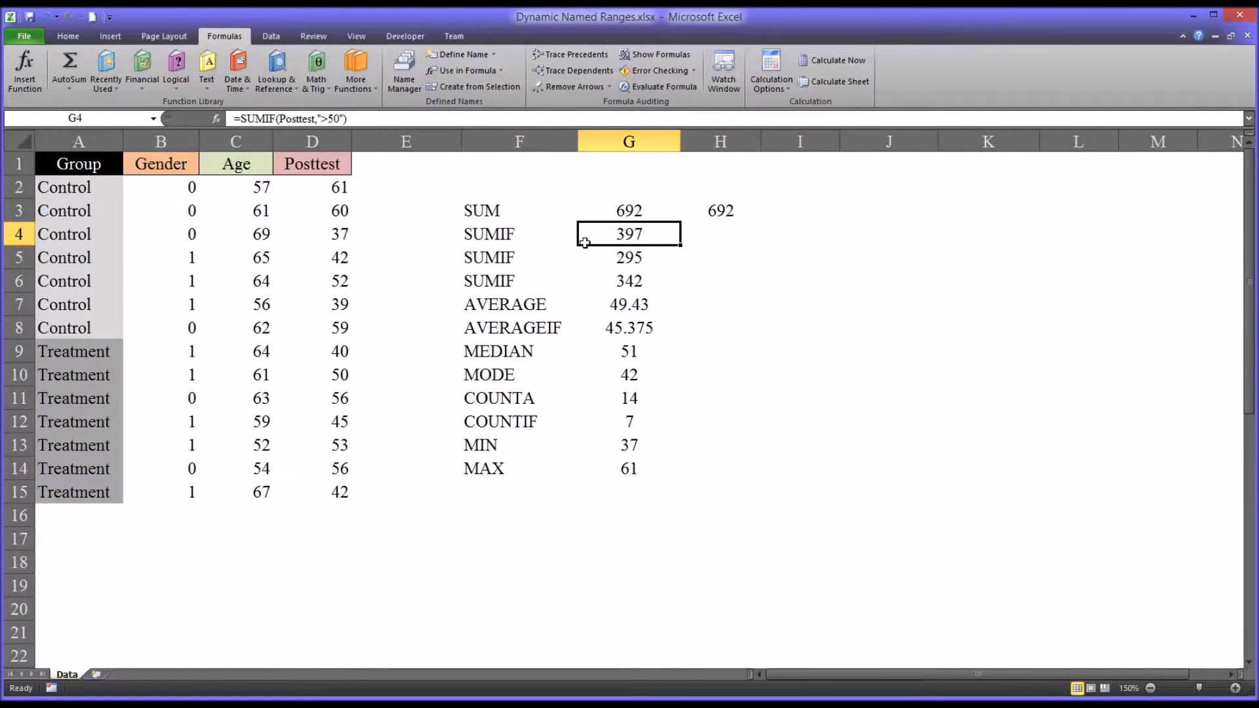
pyautogui.click(707, 234)
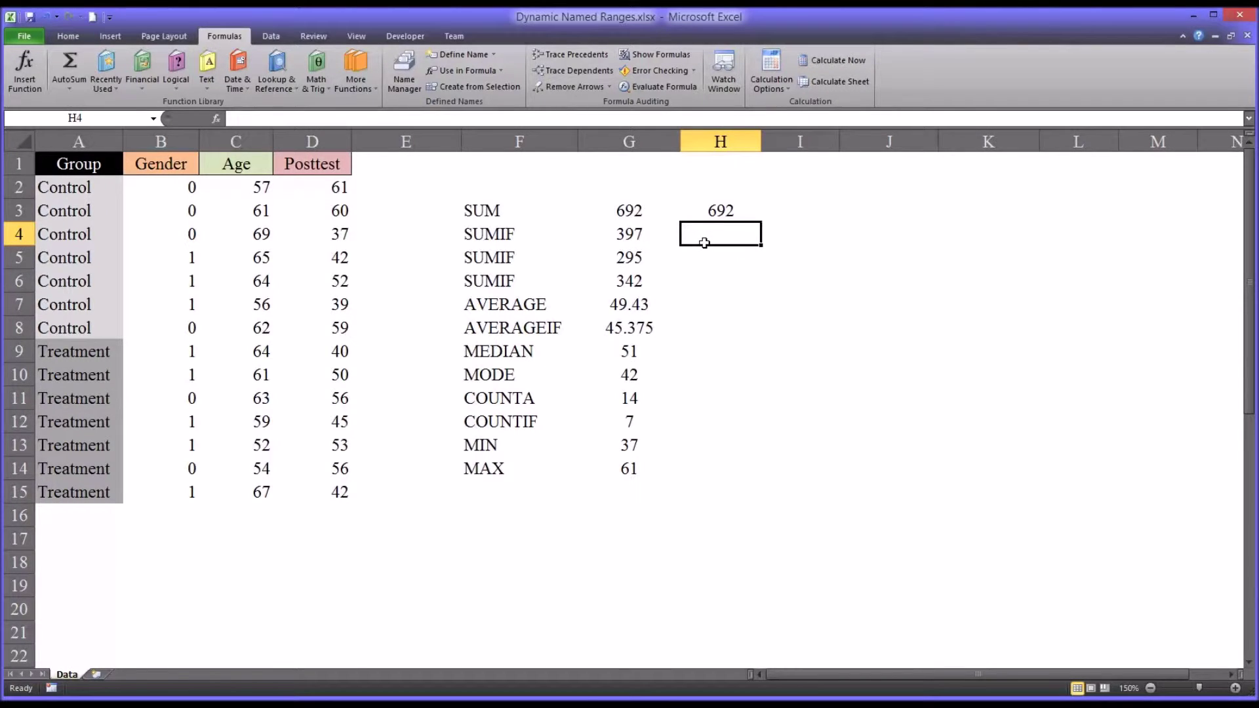
pyautogui.write('=sum')
pyautogui.press('Down')
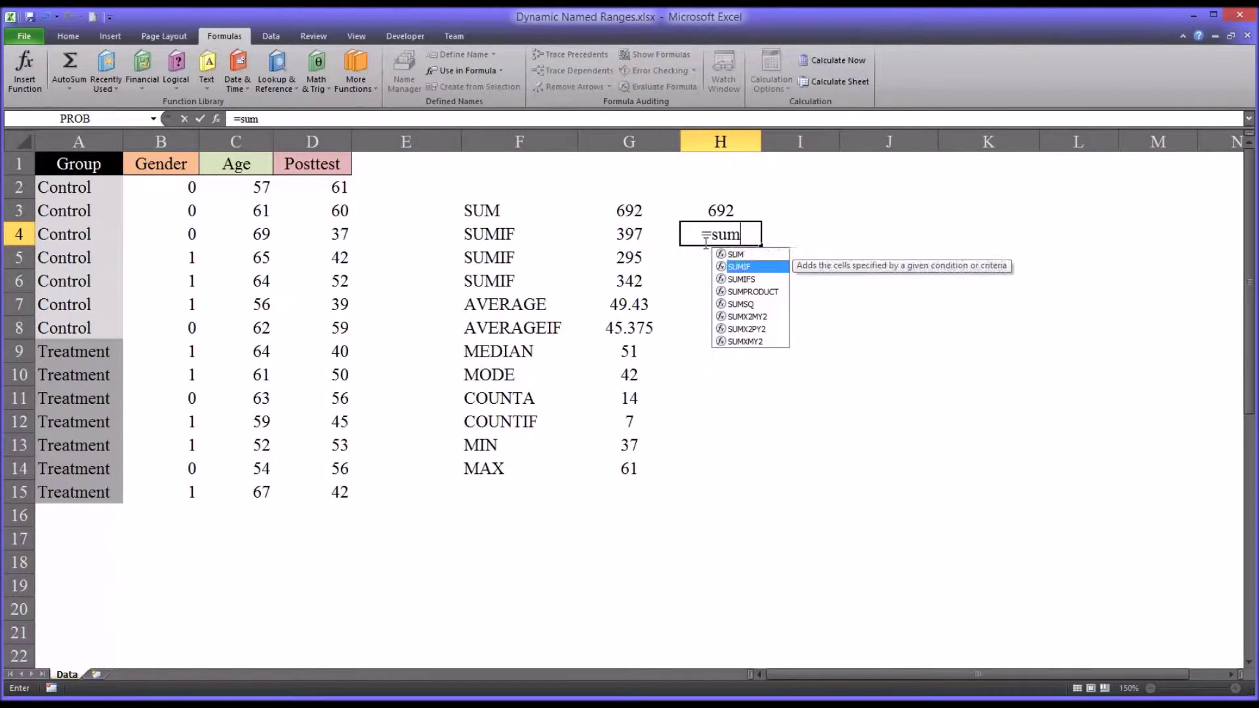
pyautogui.press('Tab')
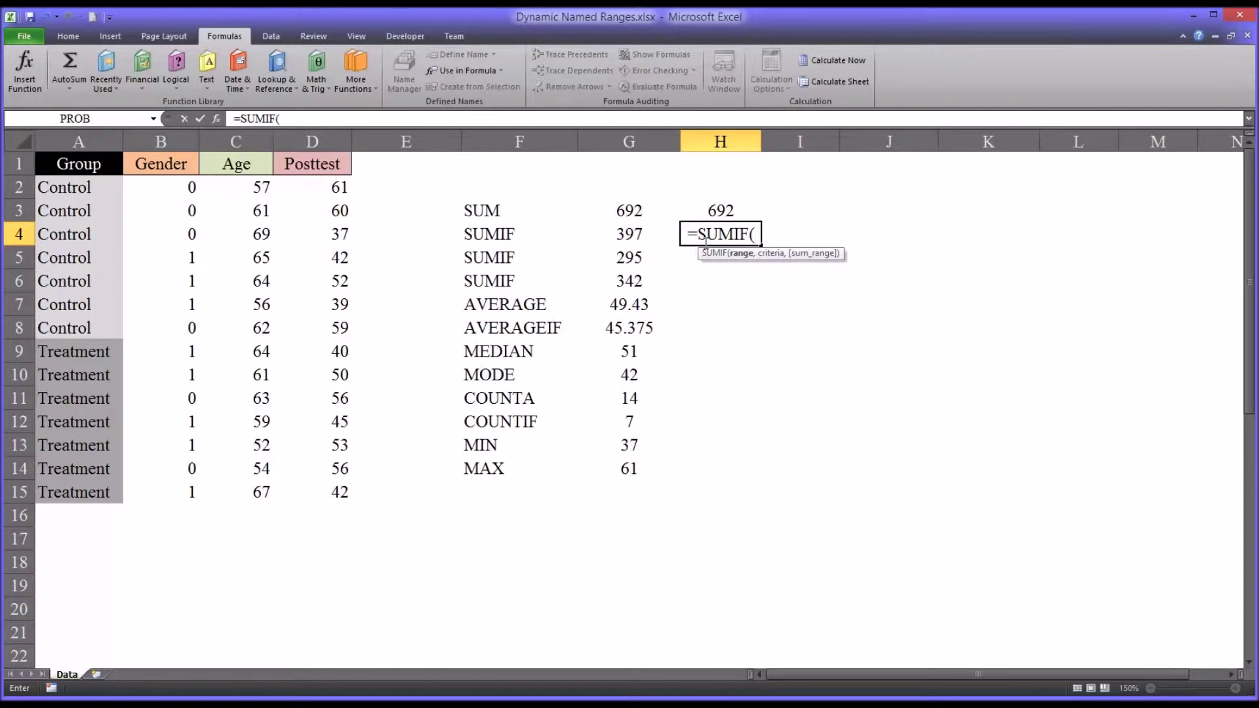
pyautogui.write('po')
pyautogui.press('Down')
pyautogui.press('Tab')
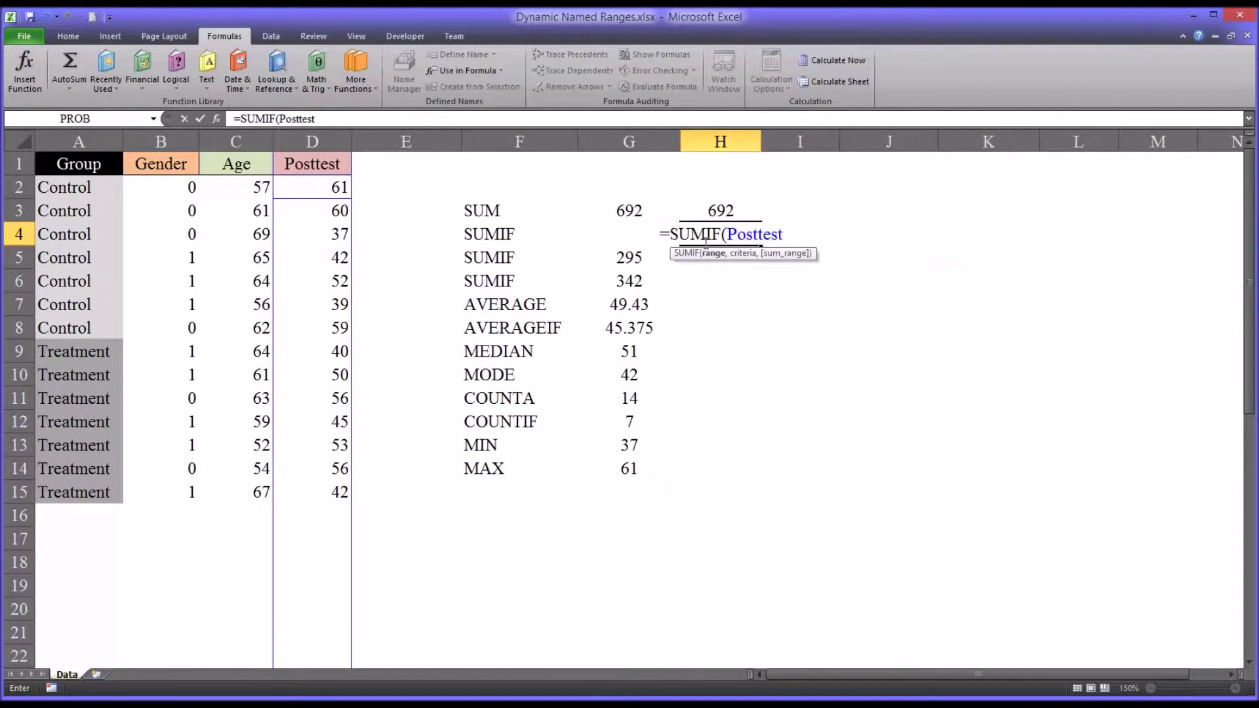
pyautogui.write(',"')
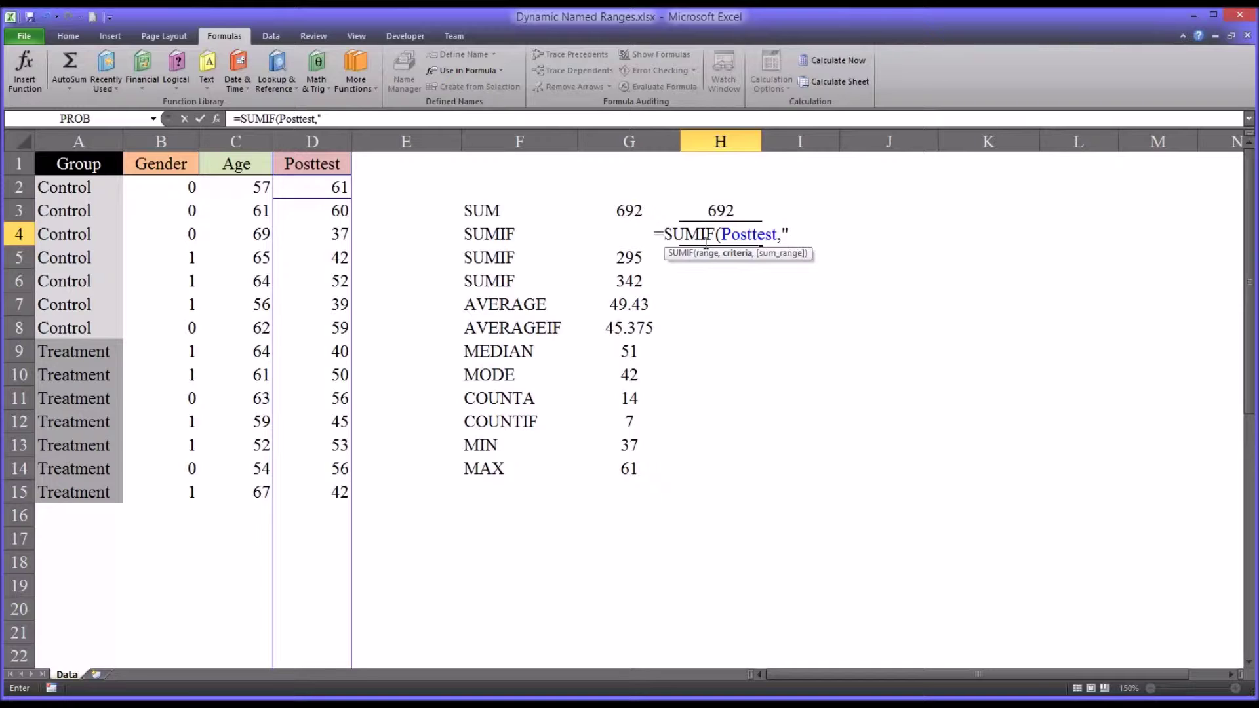
pyautogui.write('>')
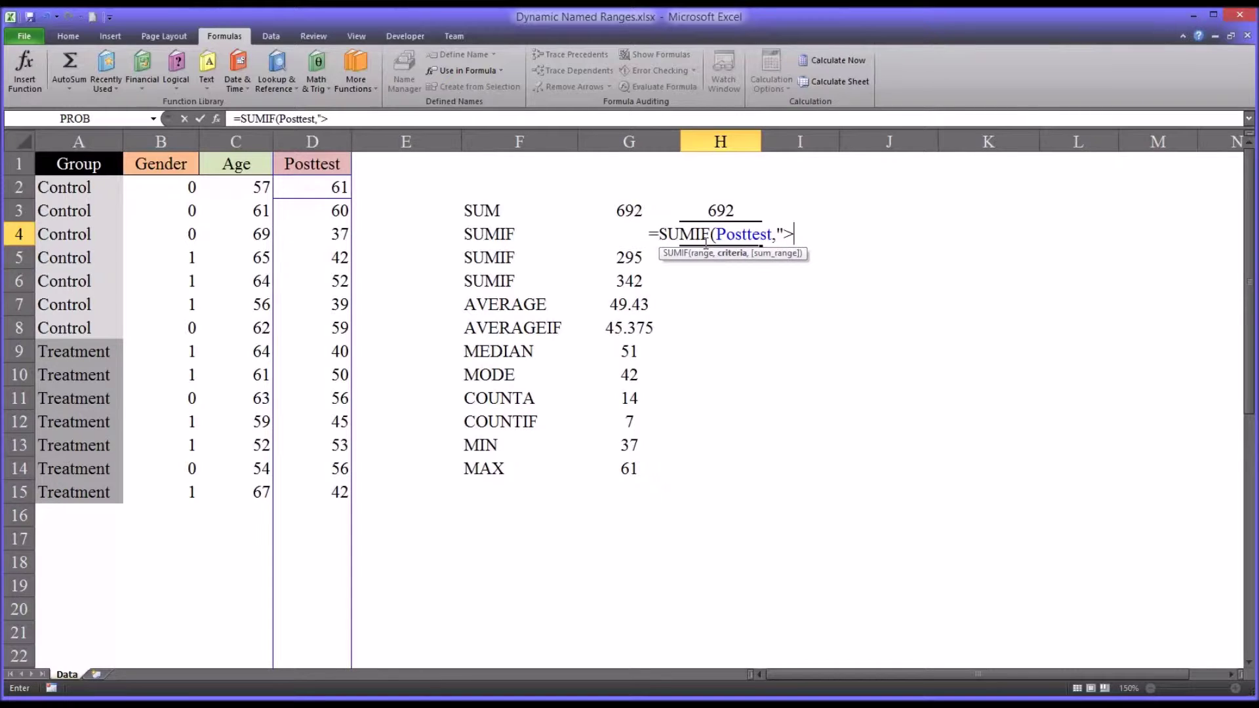
pyautogui.write('50')
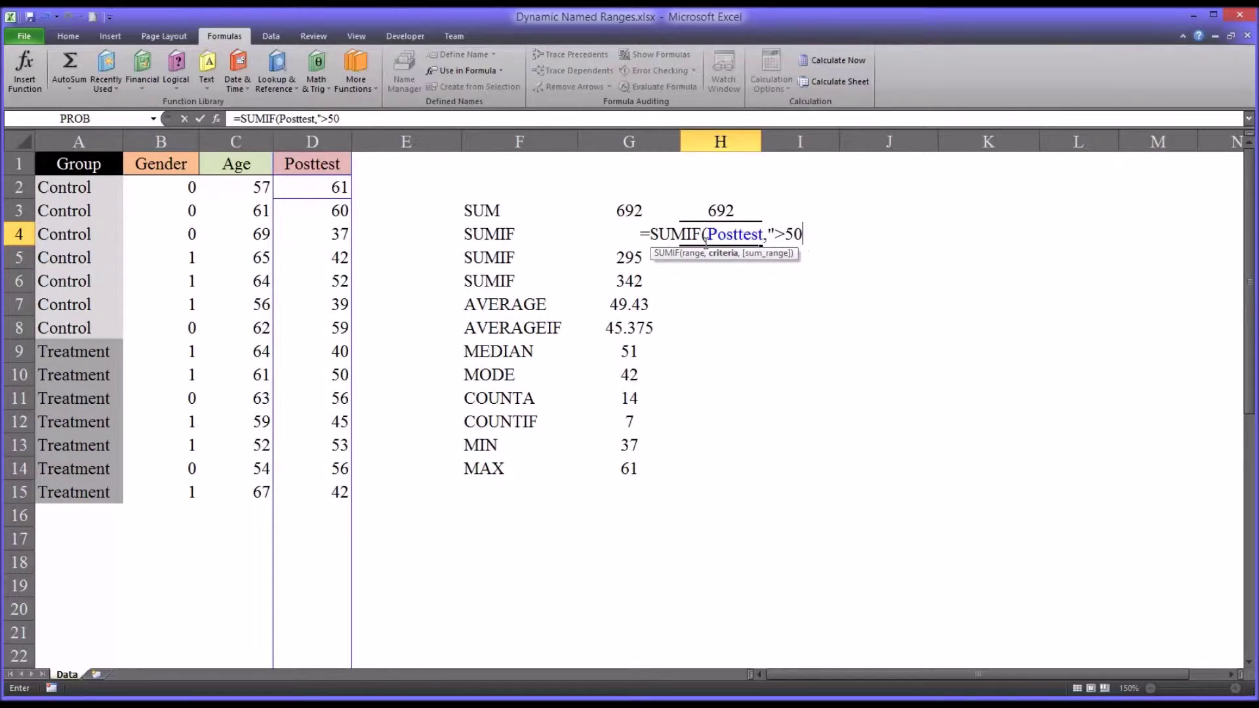
pyautogui.write('"')
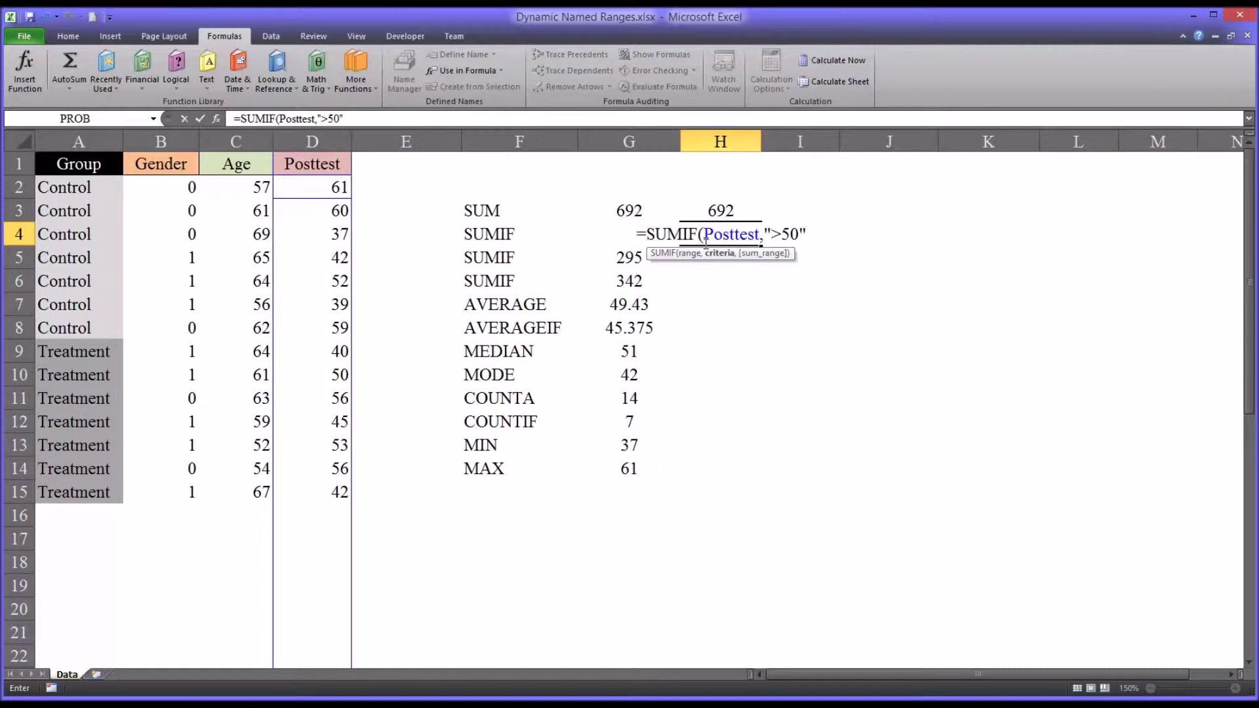
pyautogui.press('Return')
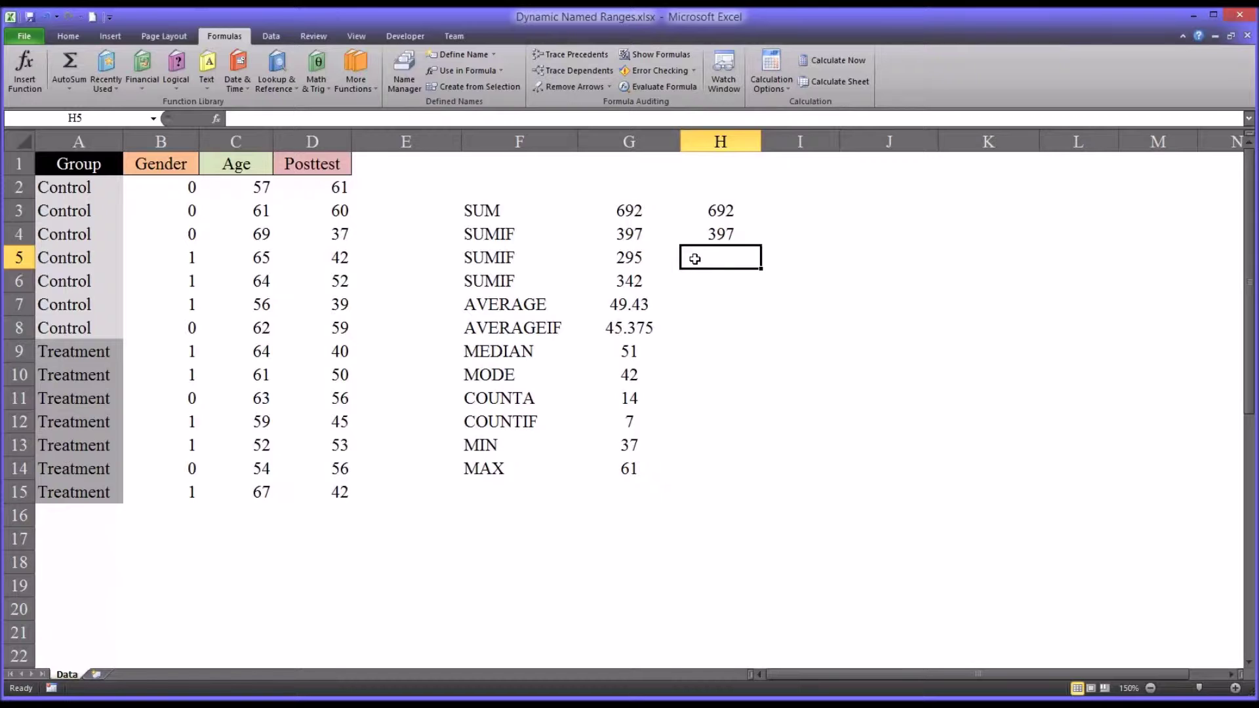
# - Enter =SUMIF(Posttest,"<=50") in H5, returning 295, and select H4:H5
pyautogui.write('=sum')
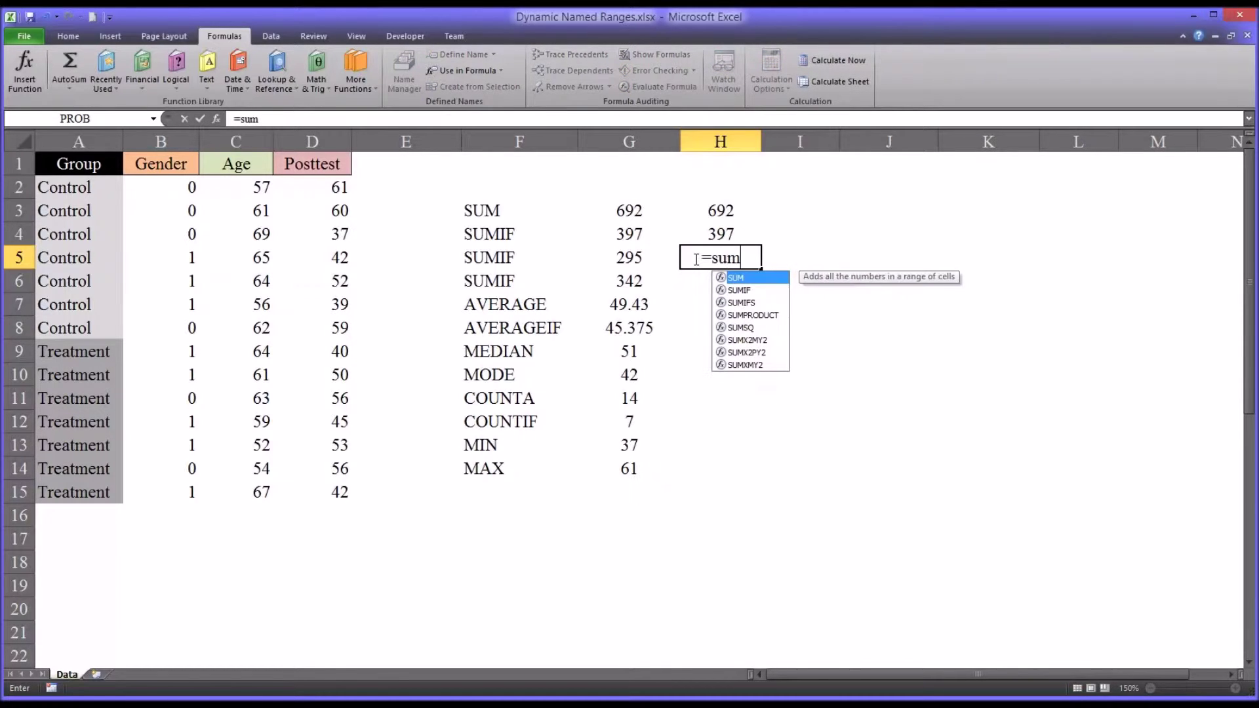
pyautogui.press('Down')
pyautogui.press('Tab')
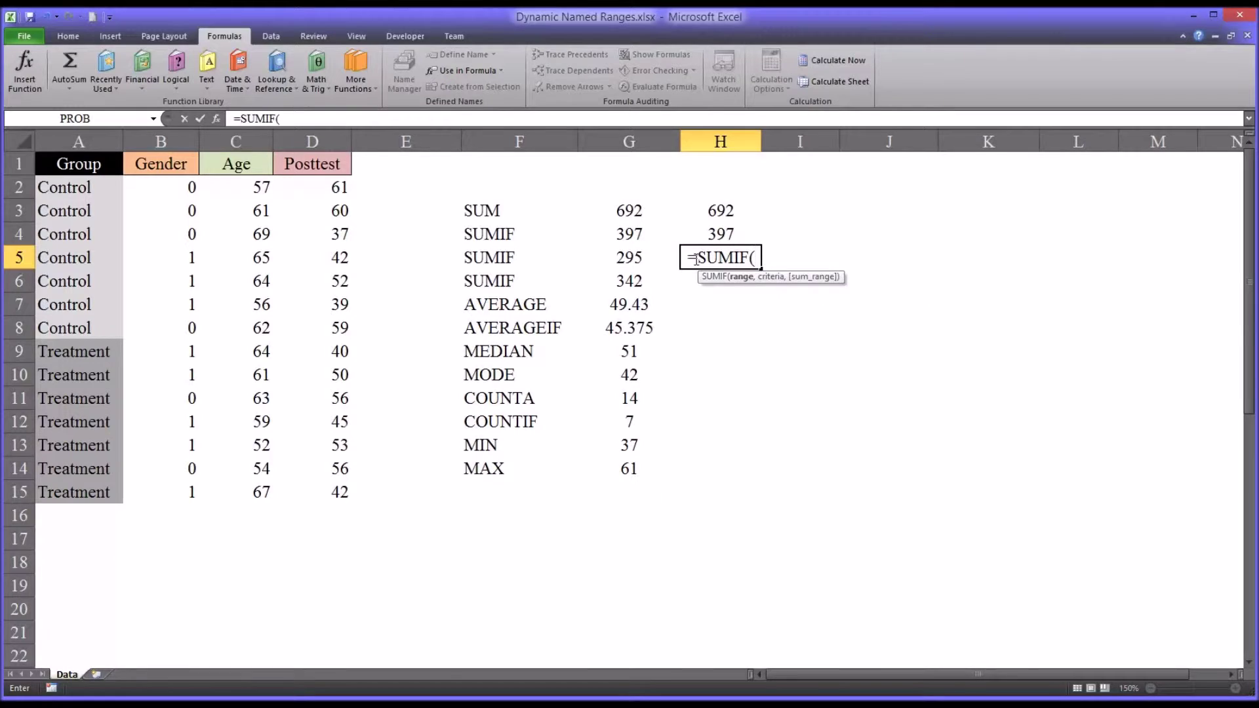
pyautogui.write('post')
pyautogui.press('Tab')
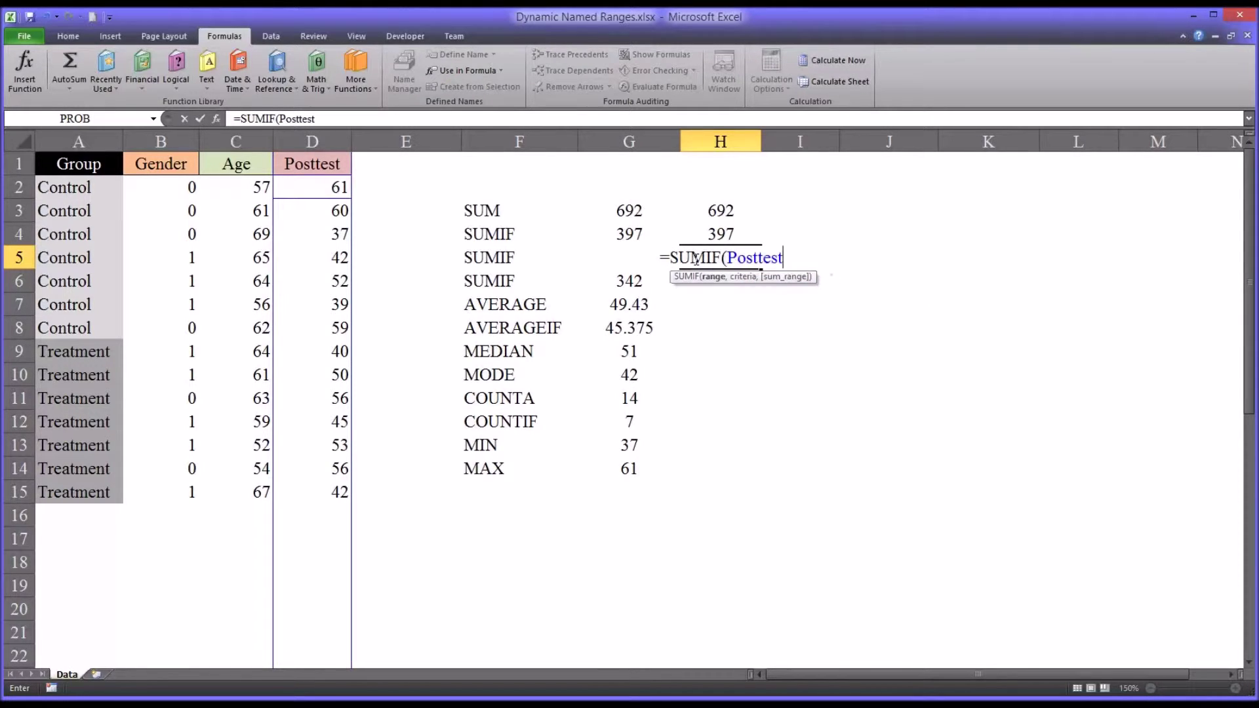
pyautogui.write(',')
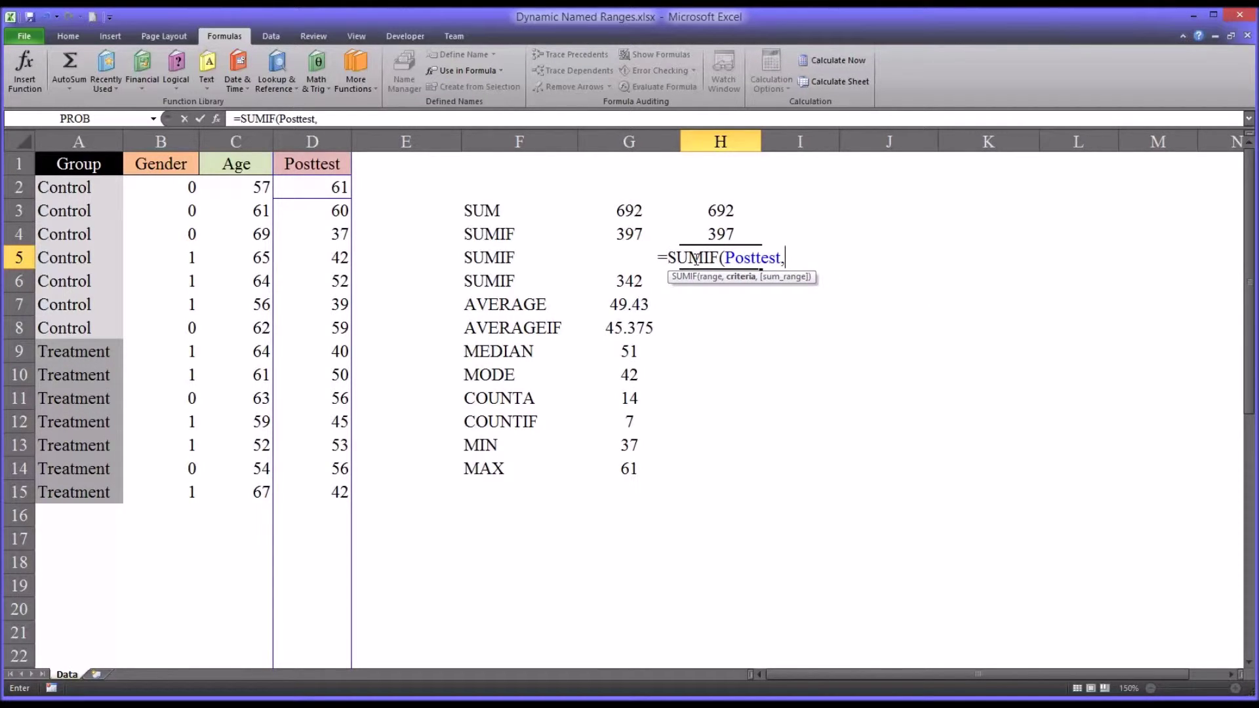
pyautogui.write('"<=')
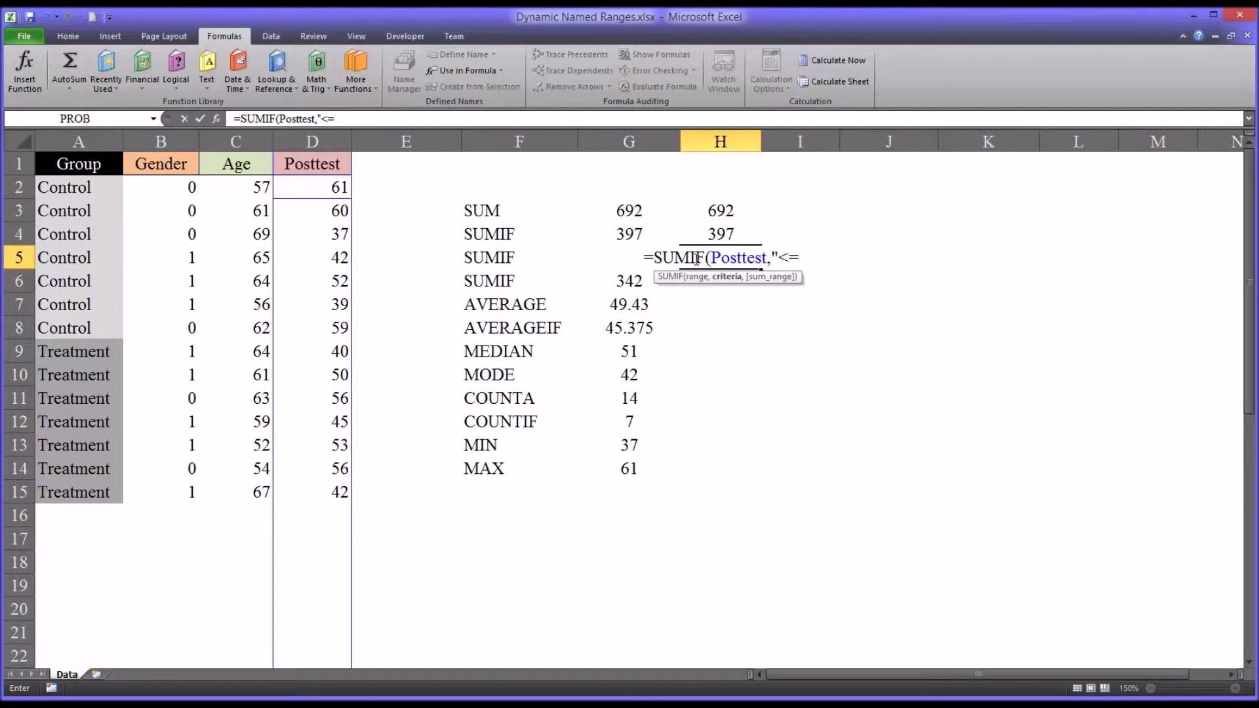
pyautogui.write('50')
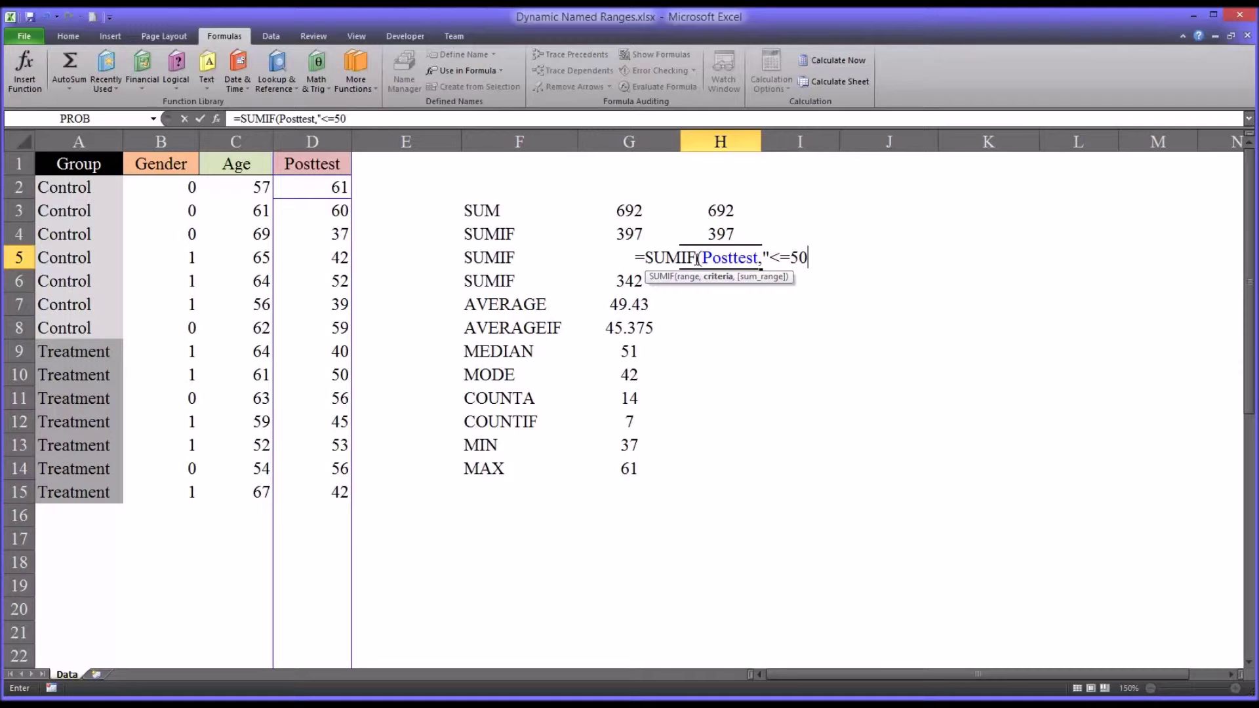
pyautogui.write('")')
pyautogui.press('Return')
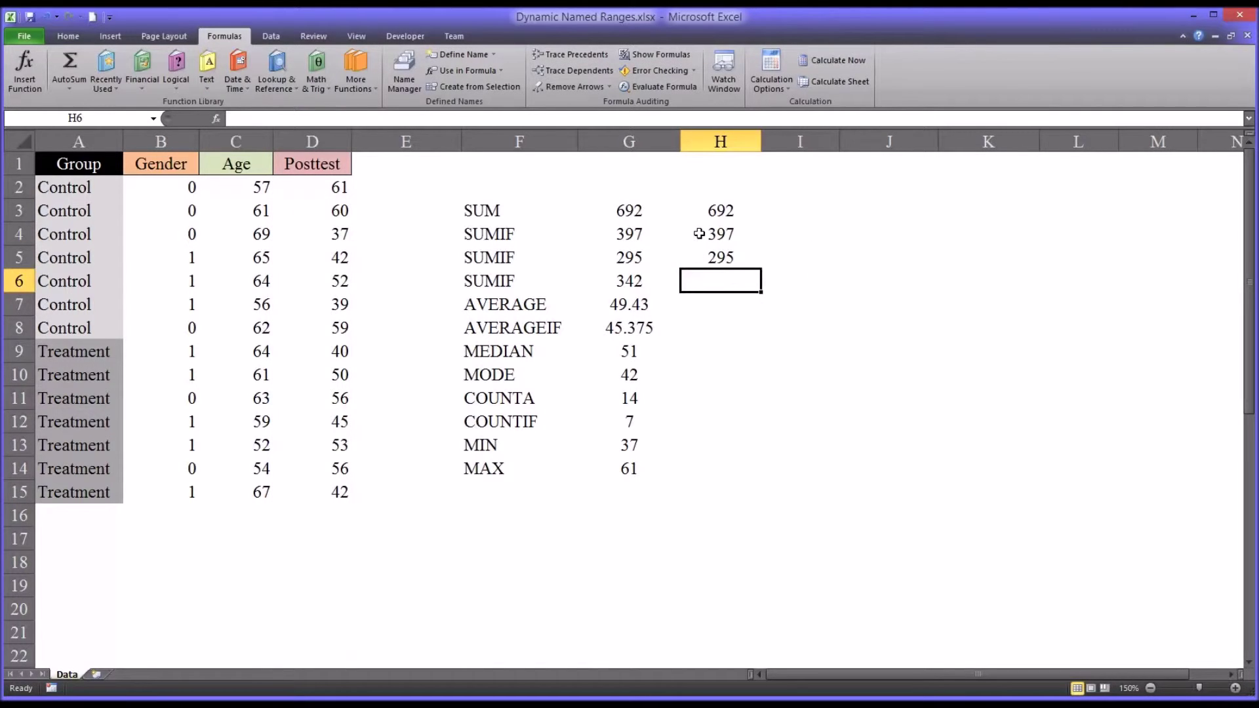
pyautogui.moveTo(699, 233); pyautogui.dragTo(698, 249)
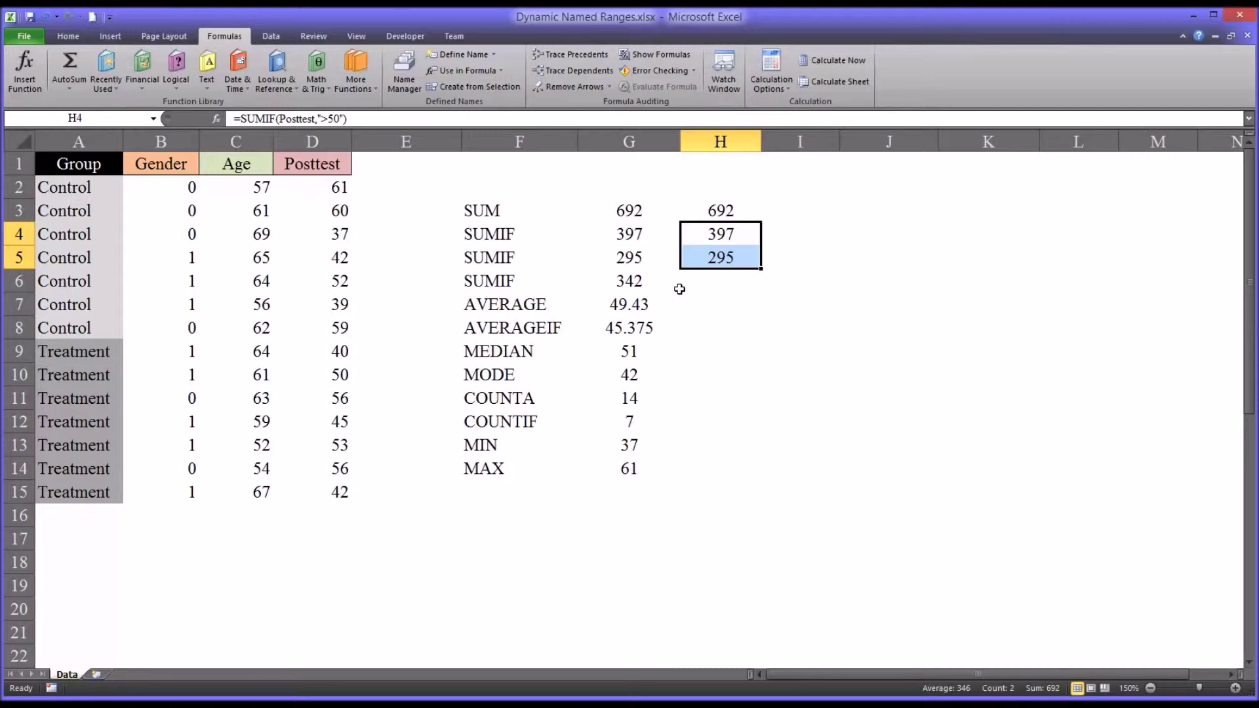
pyautogui.doubleClick(645, 284)
pyautogui.click(683, 301)
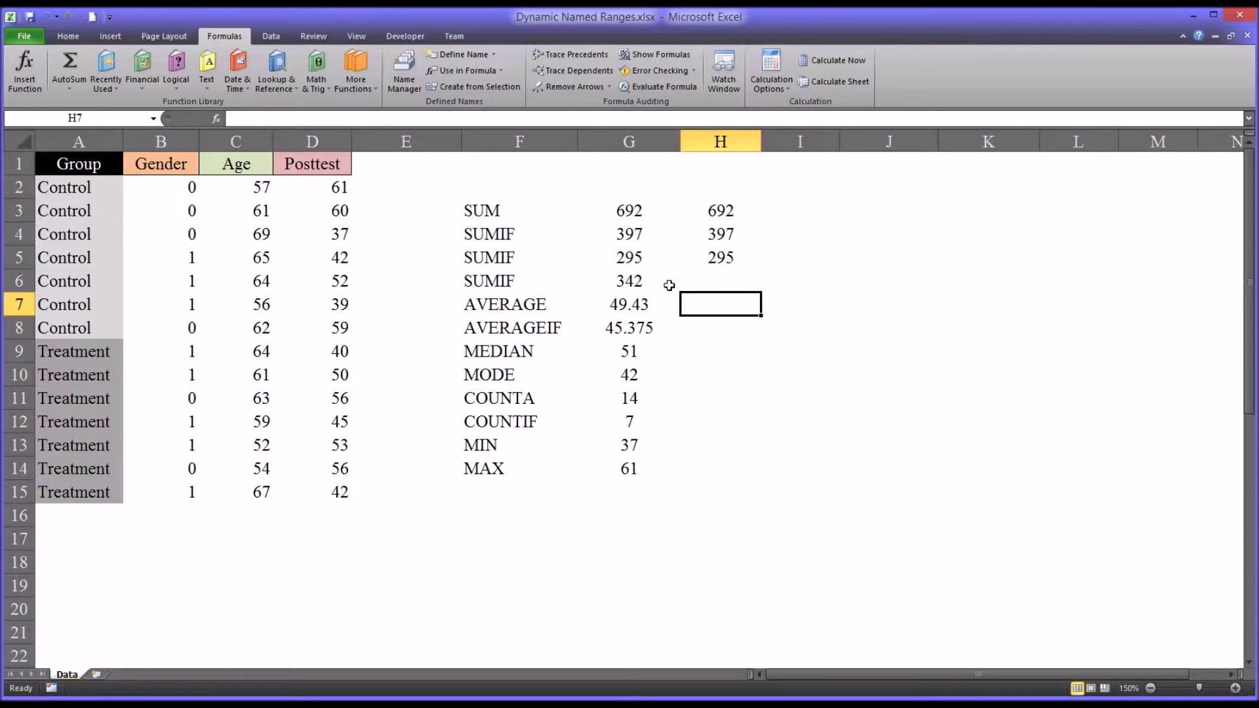
# - Enter =SUMIF(group,"Treatment",Posttest) in H6, returning 342 to match G6
pyautogui.click(646, 285)
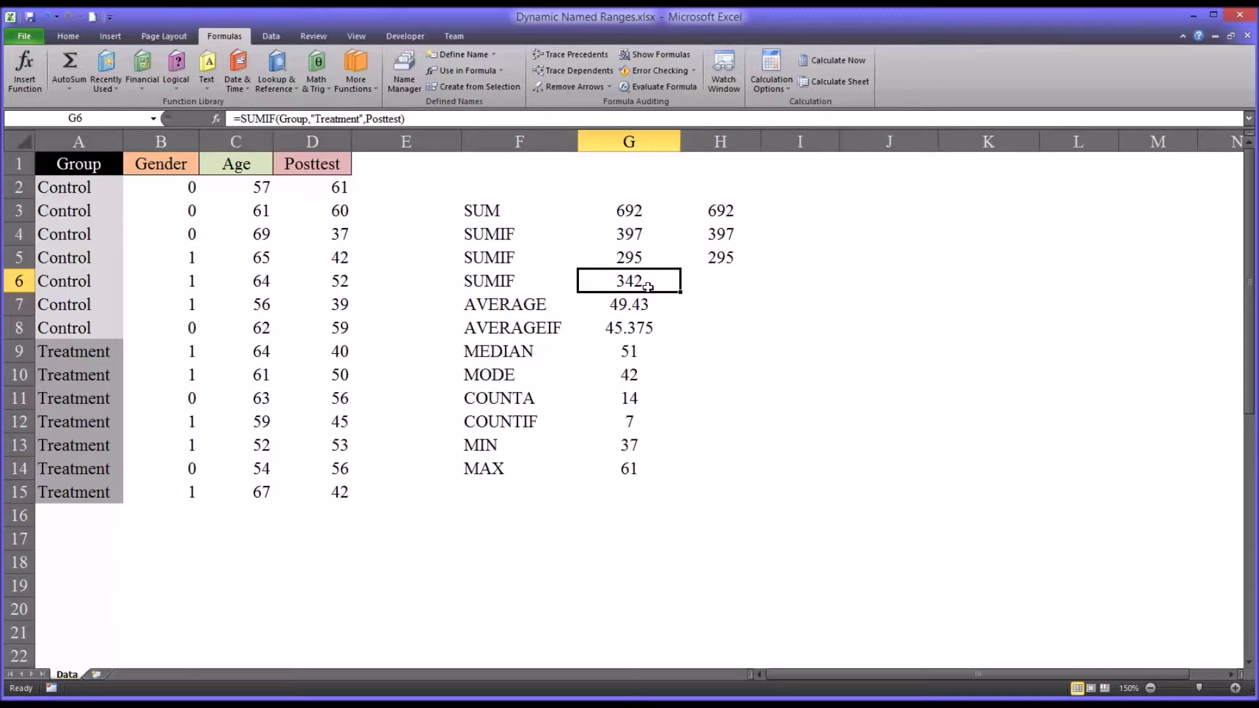
pyautogui.click(701, 283)
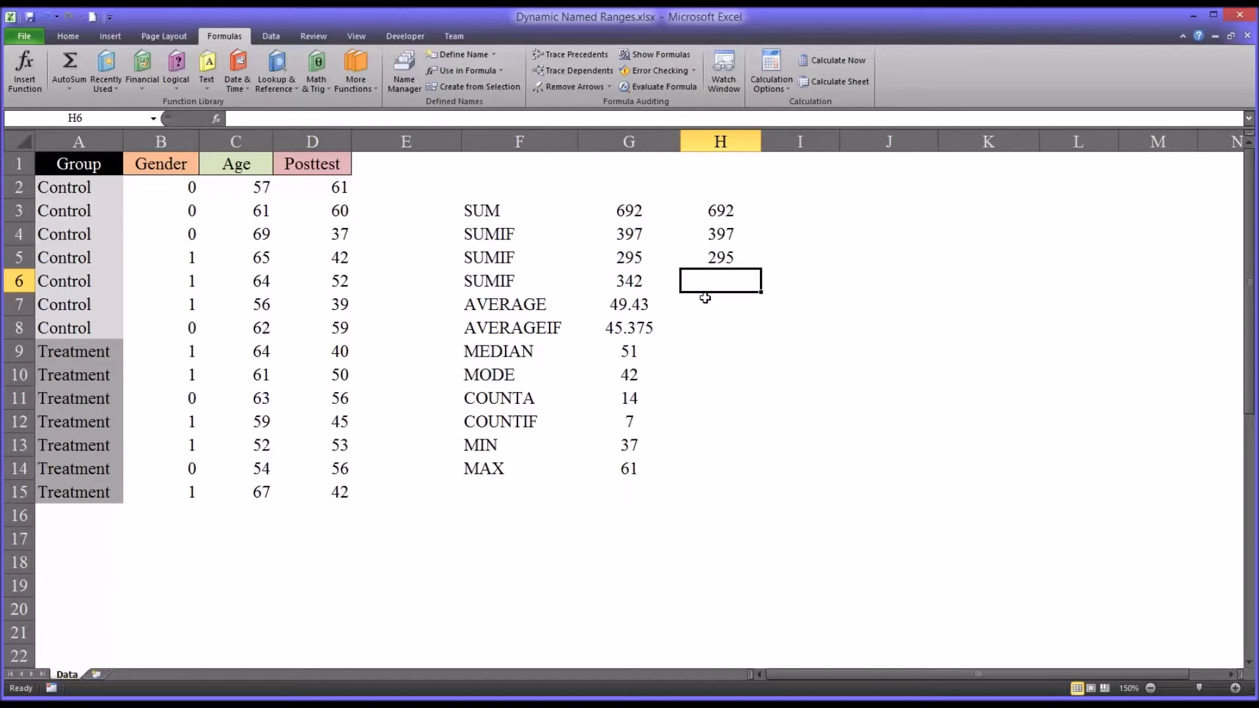
pyautogui.write('=su')
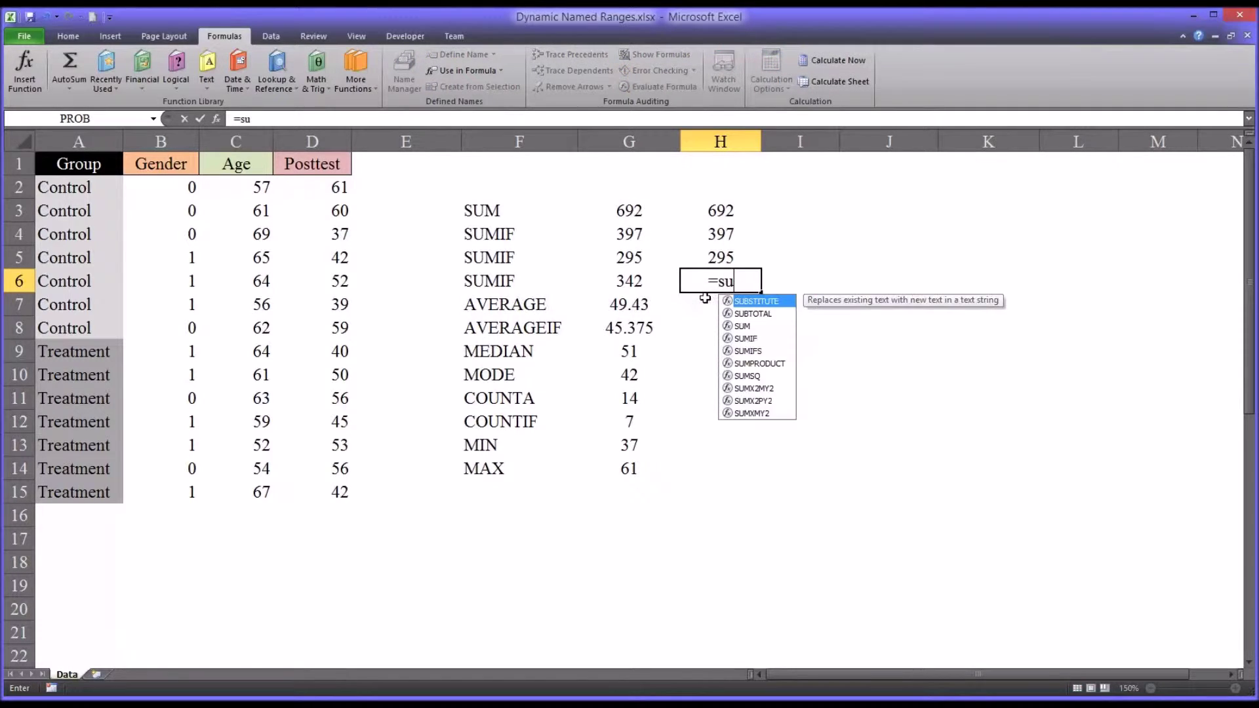
pyautogui.write('mif')
pyautogui.press('BackSpace')
pyautogui.press('BackSpace')
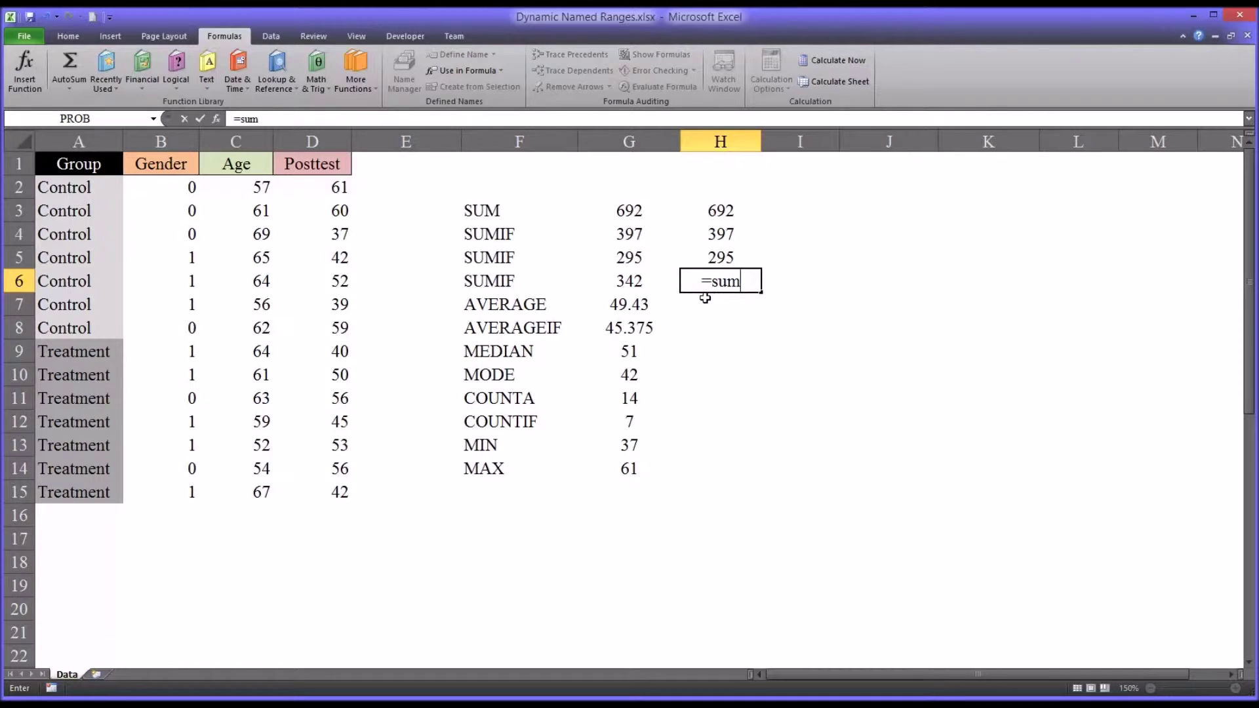
pyautogui.write('if')
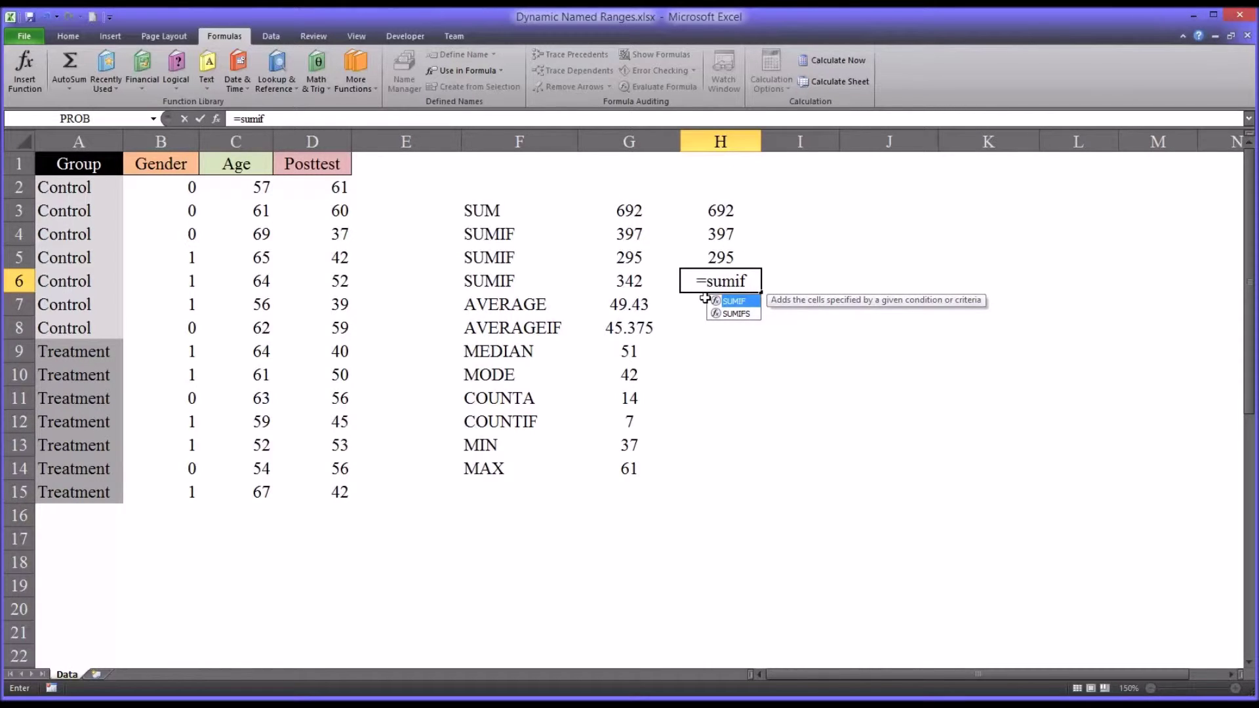
pyautogui.write('(')
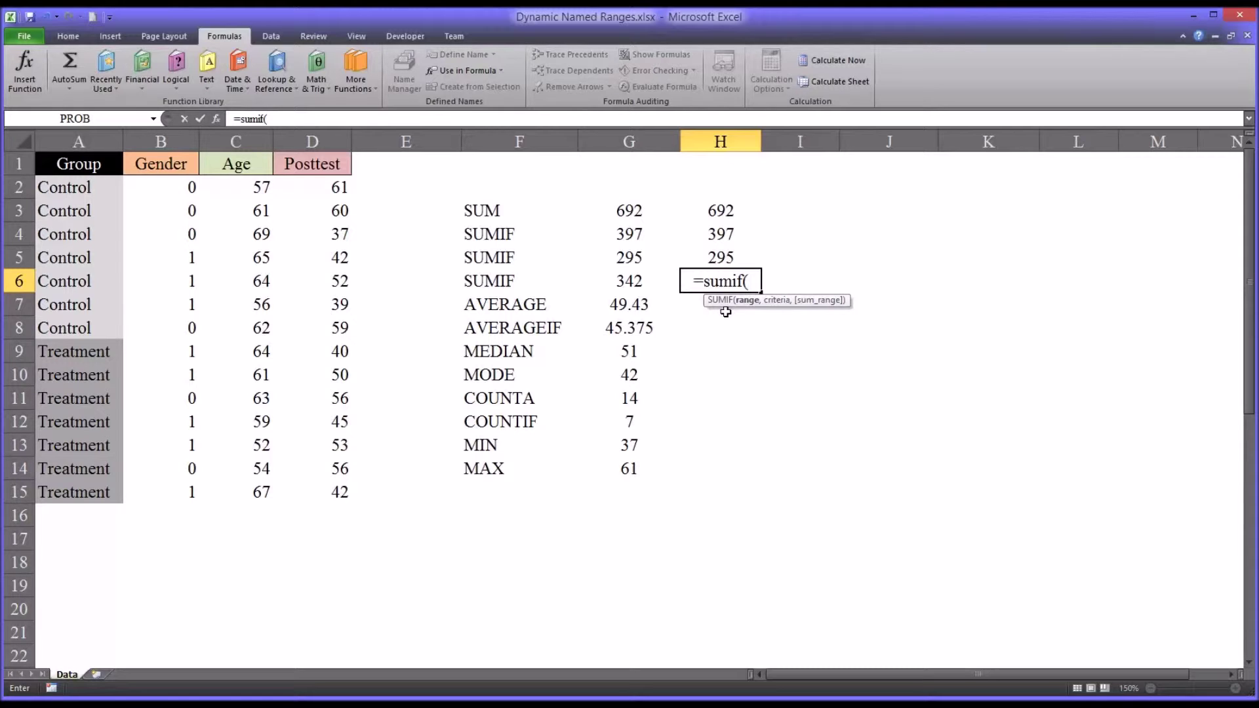
pyautogui.write('gro')
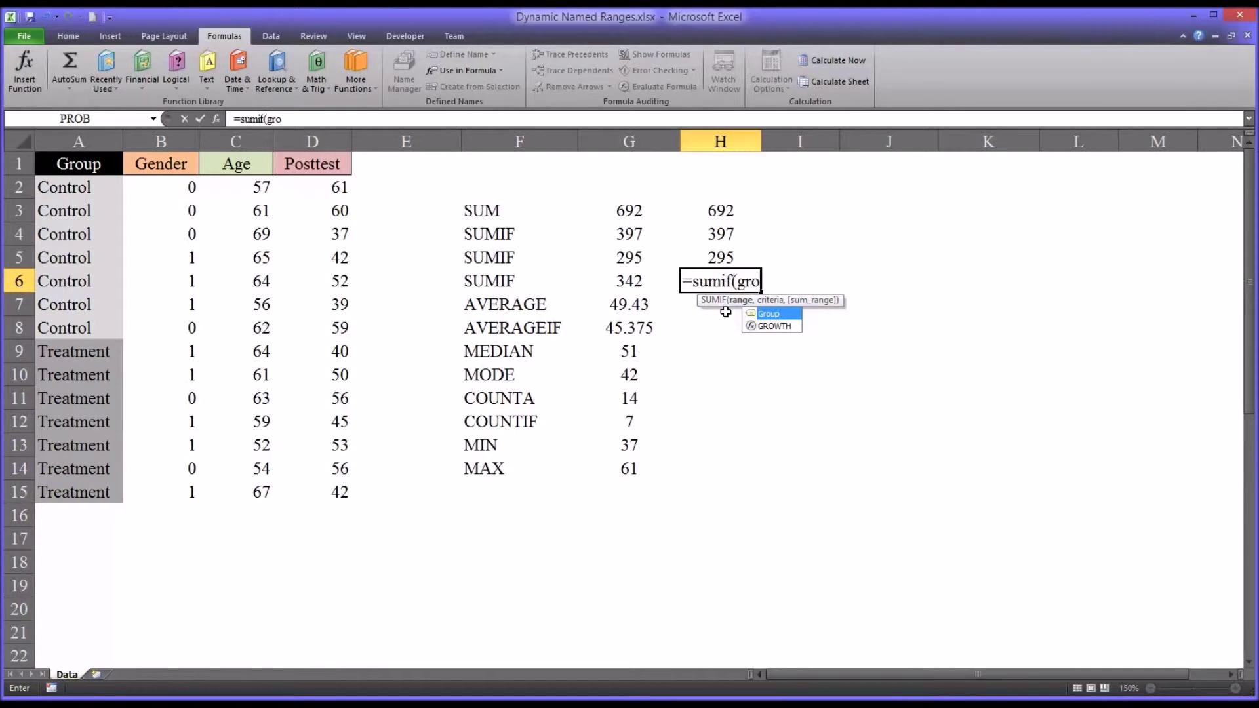
pyautogui.write('up,')
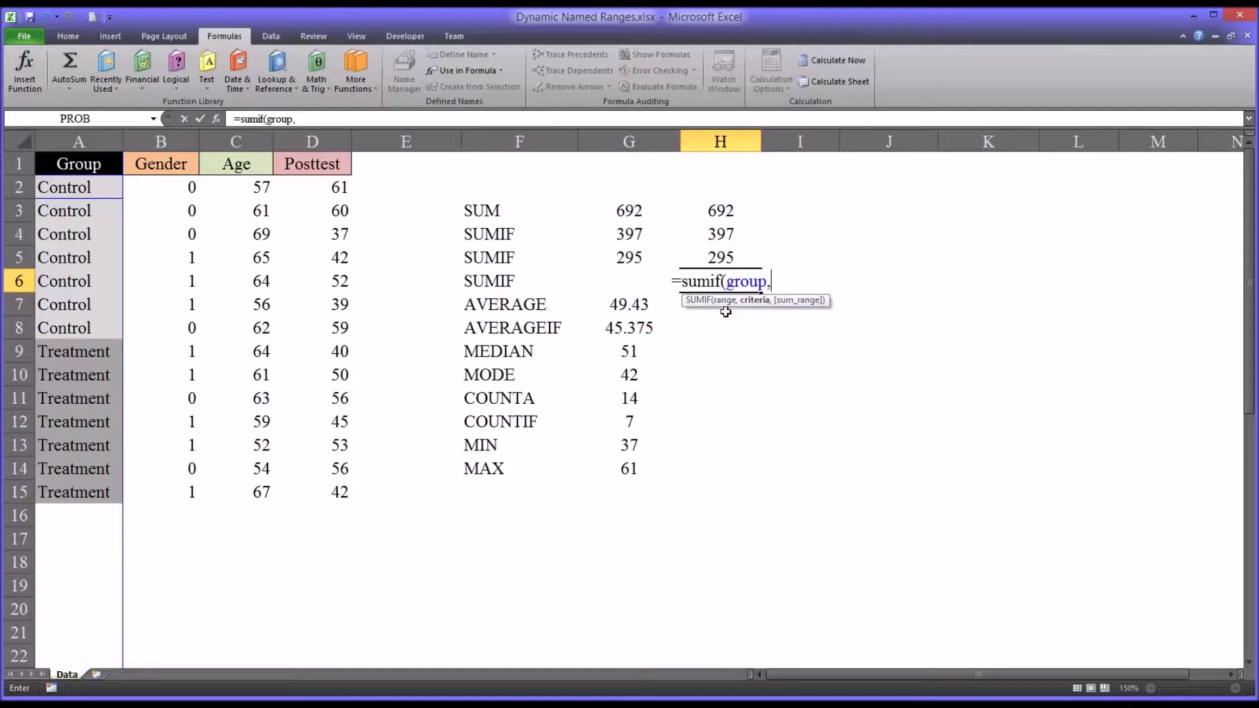
pyautogui.write('"')
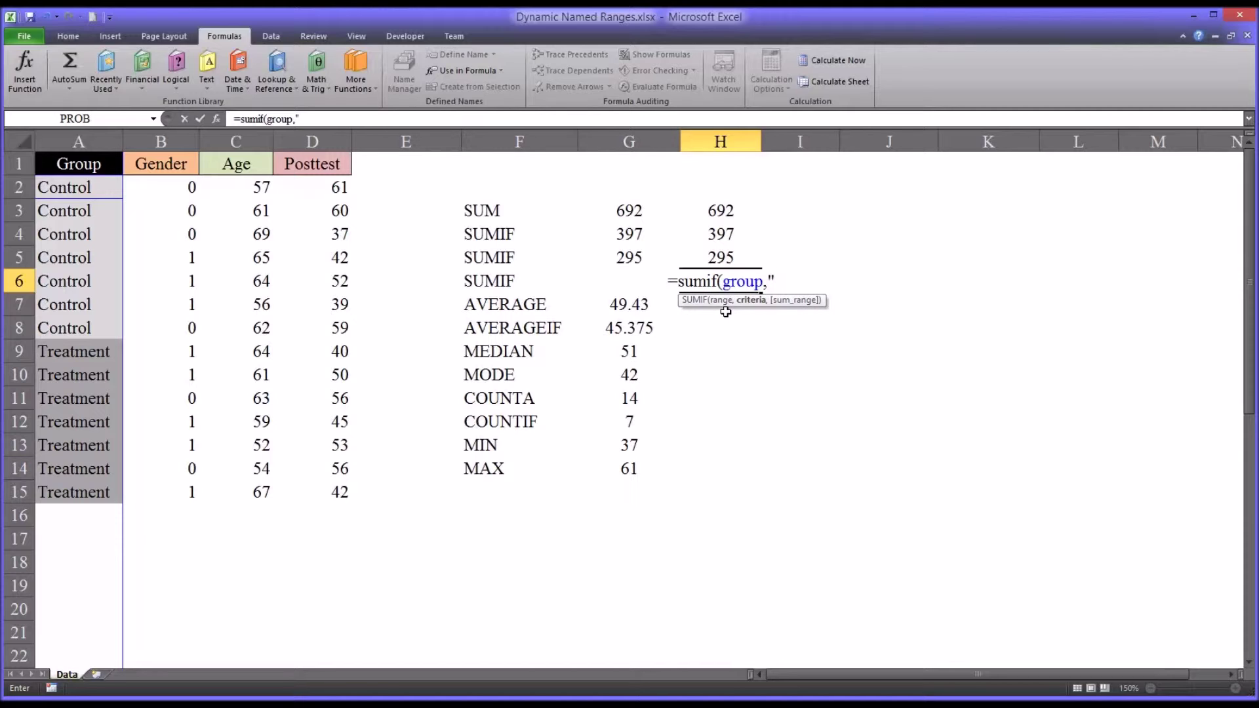
pyautogui.write('Treatment')
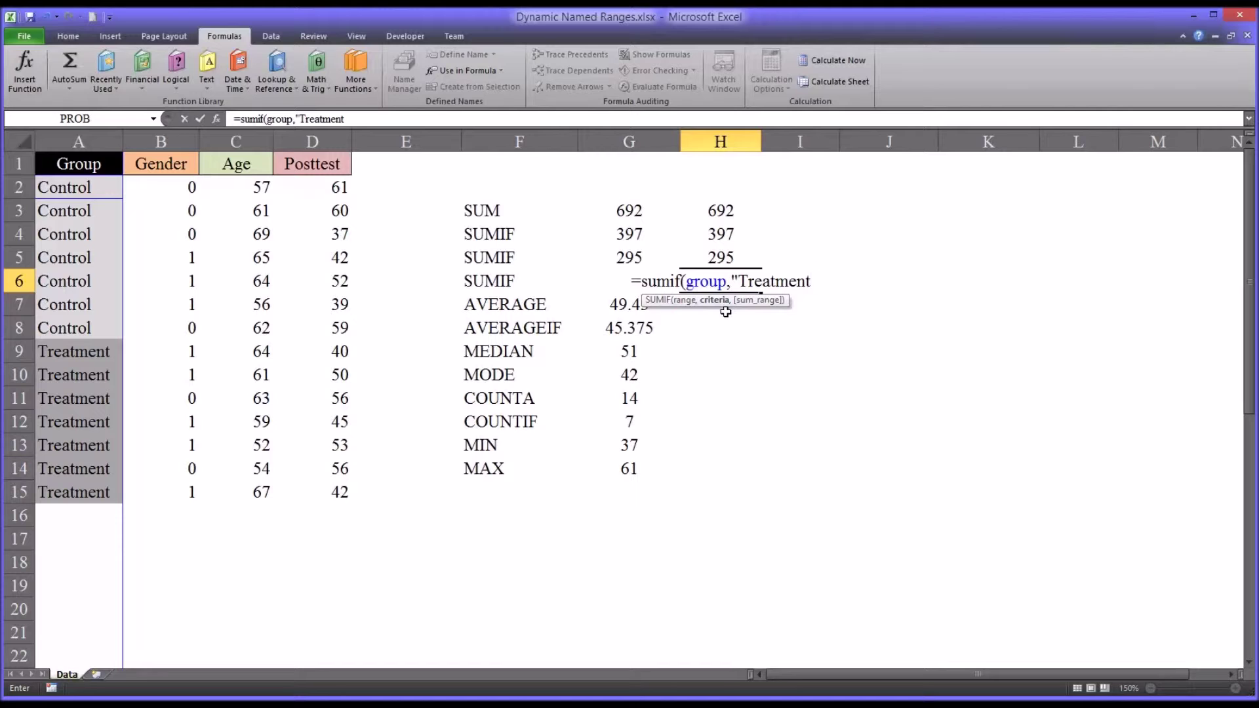
pyautogui.write('"')
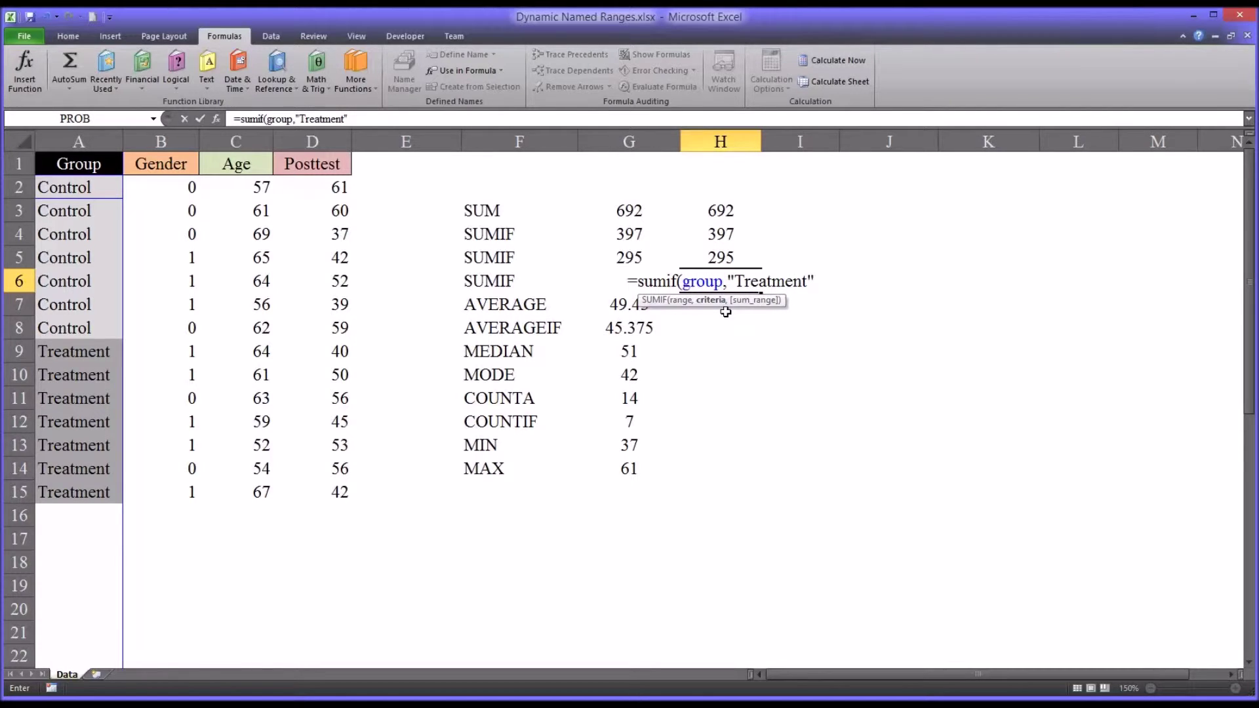
pyautogui.write(',')
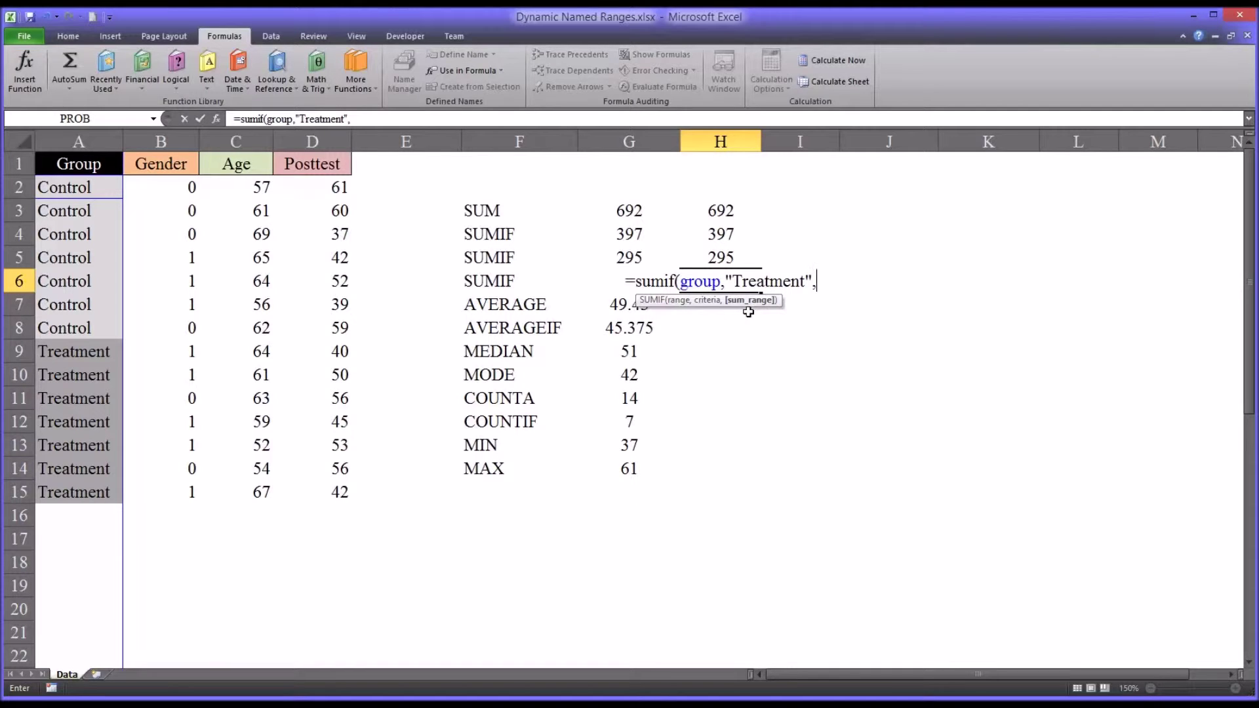
pyautogui.write('po')
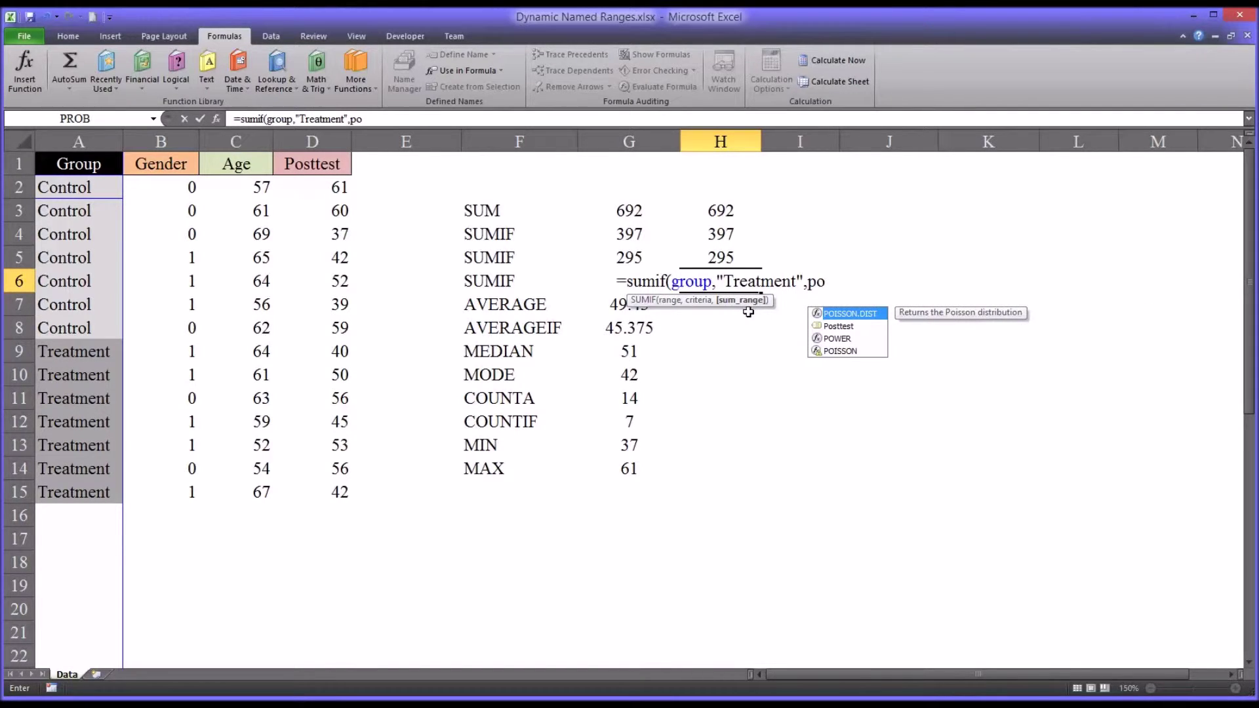
pyautogui.write('sttest)')
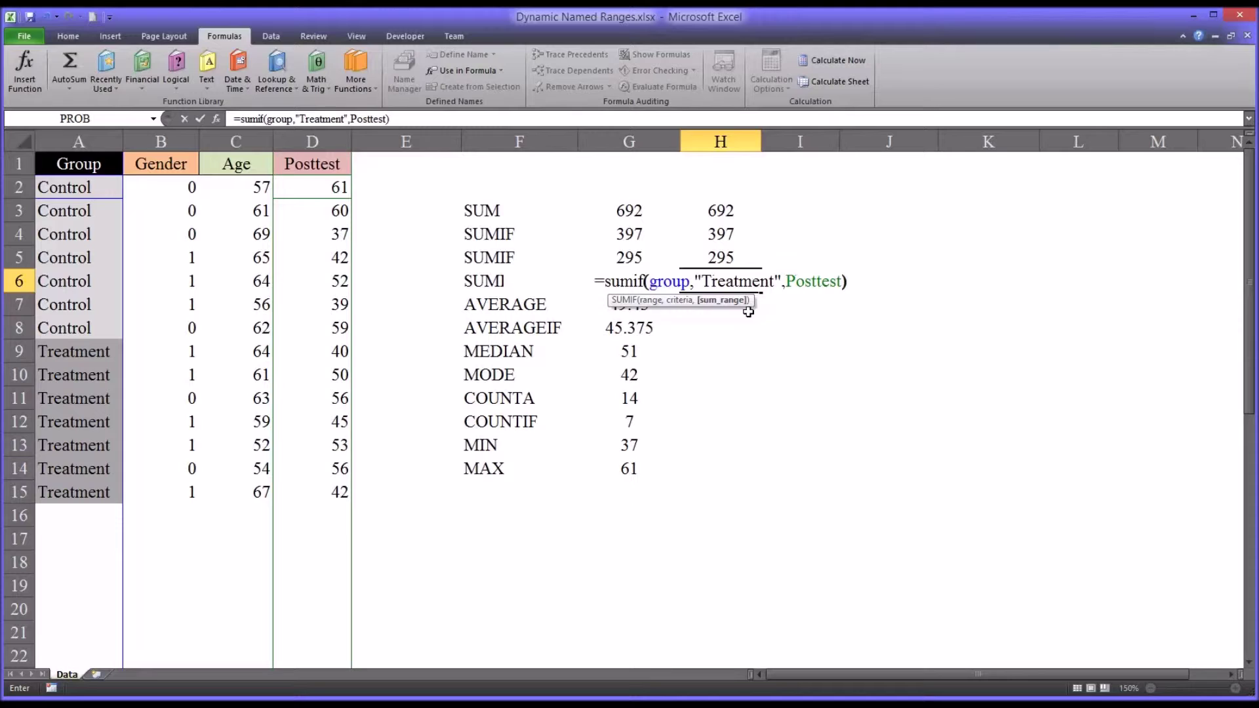
pyautogui.press('Return')
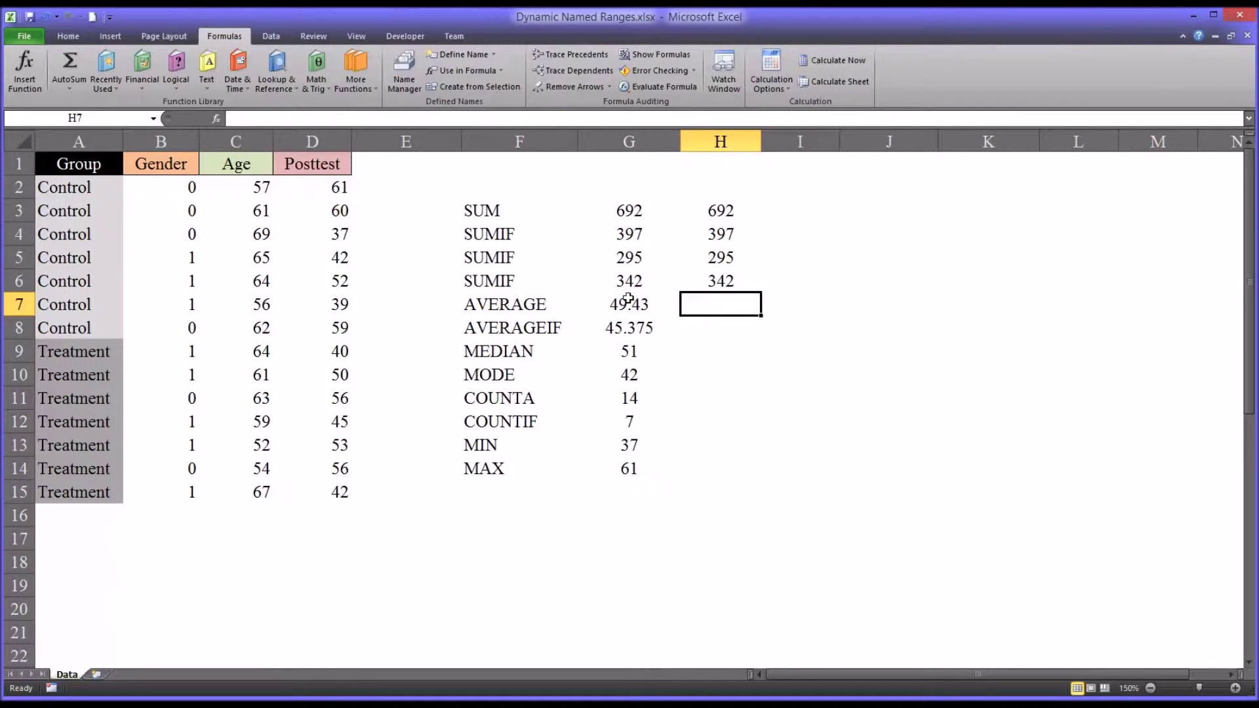
pyautogui.click(99, 356)
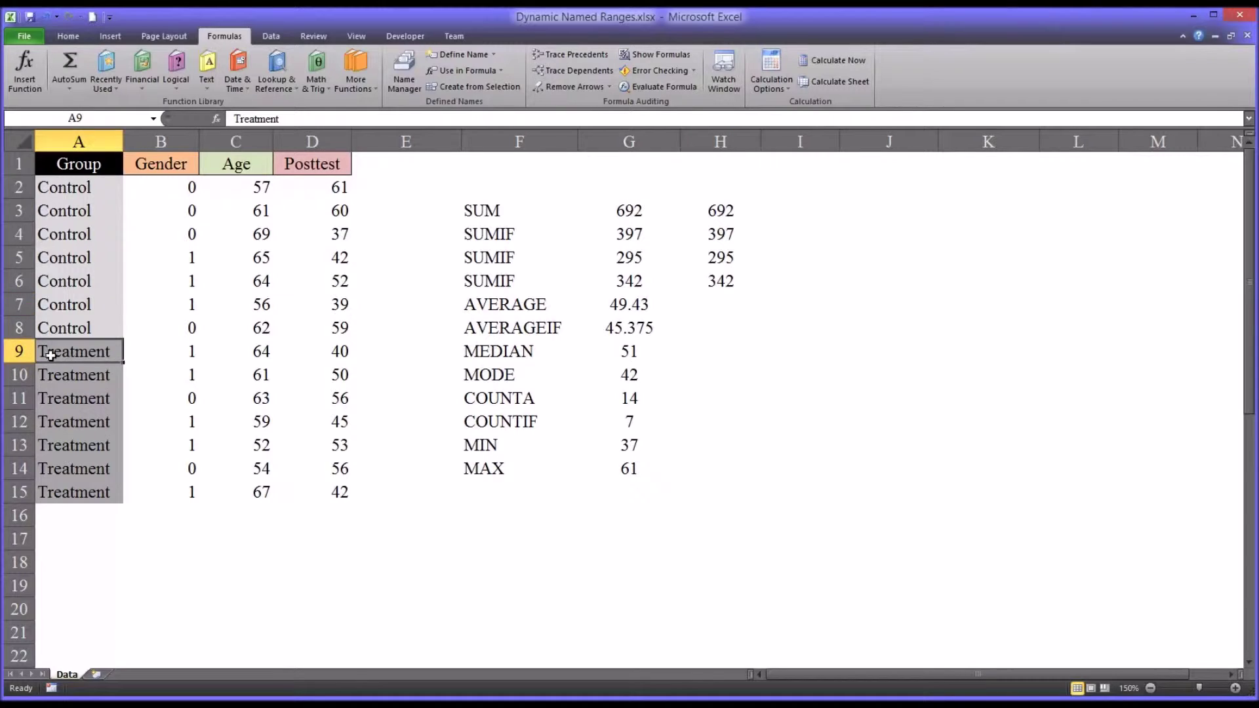
pyautogui.click(314, 353)
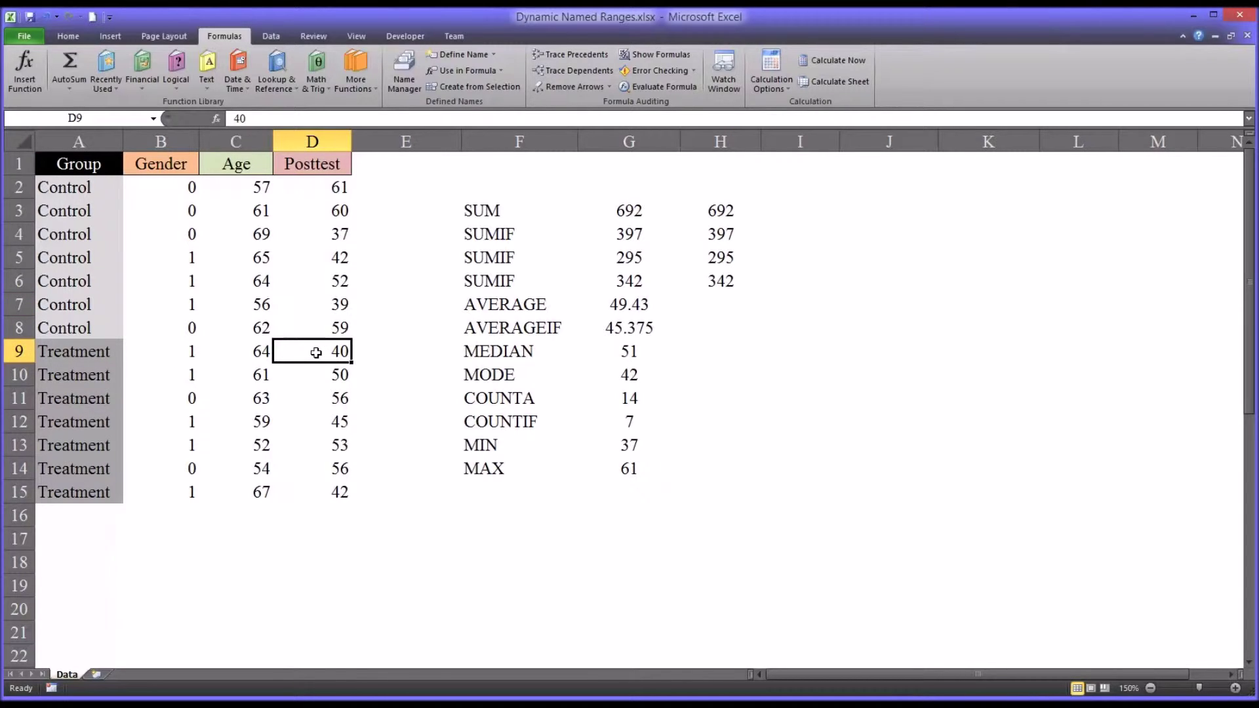
pyautogui.moveTo(316, 353); pyautogui.dragTo(319, 490)
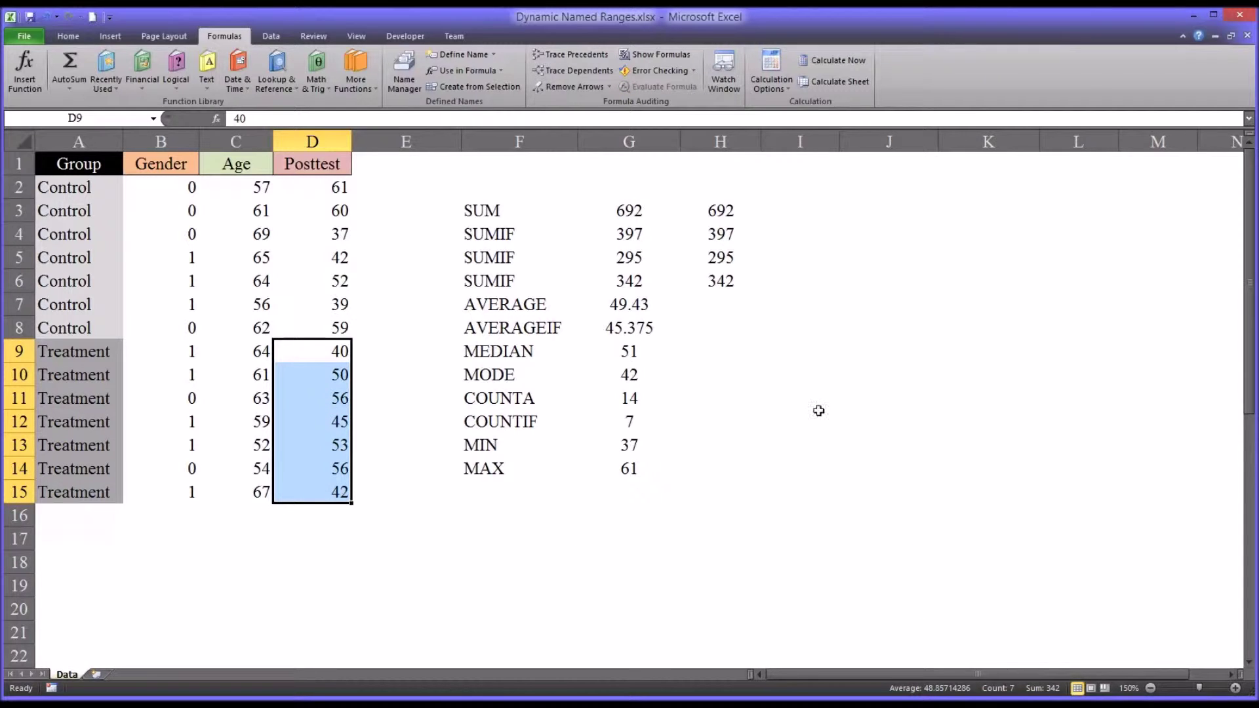
pyautogui.click(725, 280)
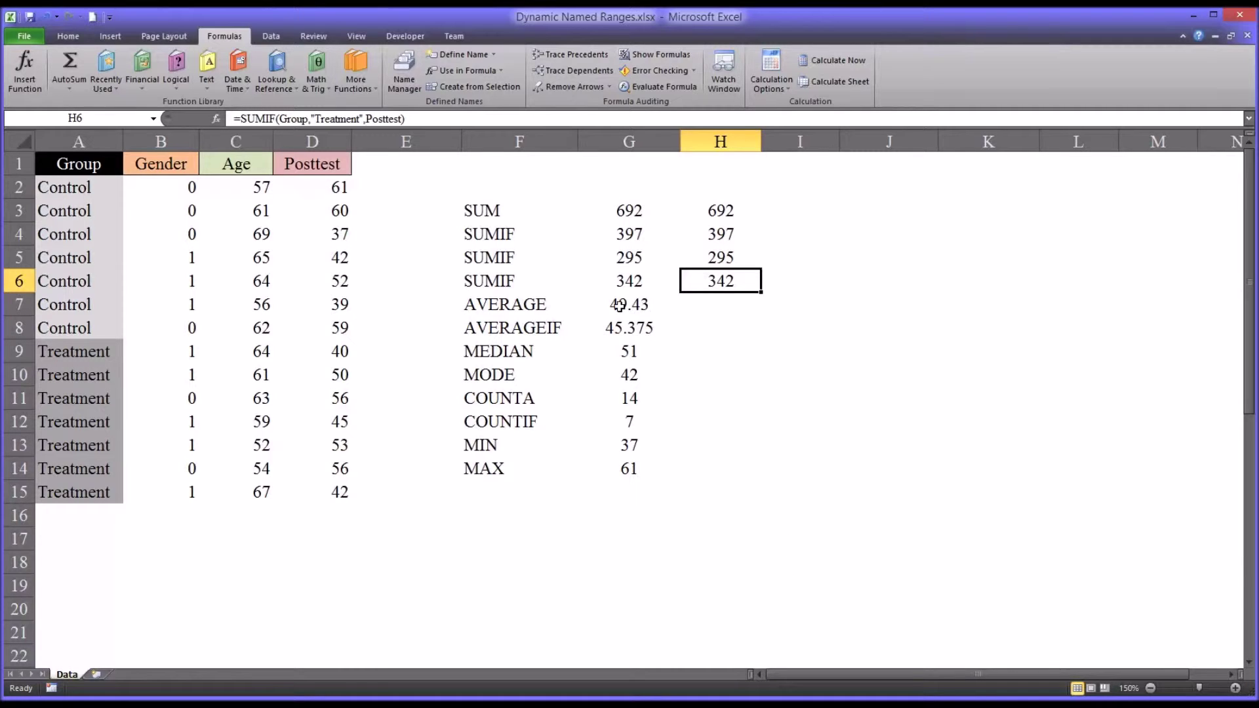
# - Enter =AVERAGE(Posttest) in H7, returning 49.42857
pyautogui.click(707, 308)
pyautogui.write('=AVERAGE(')
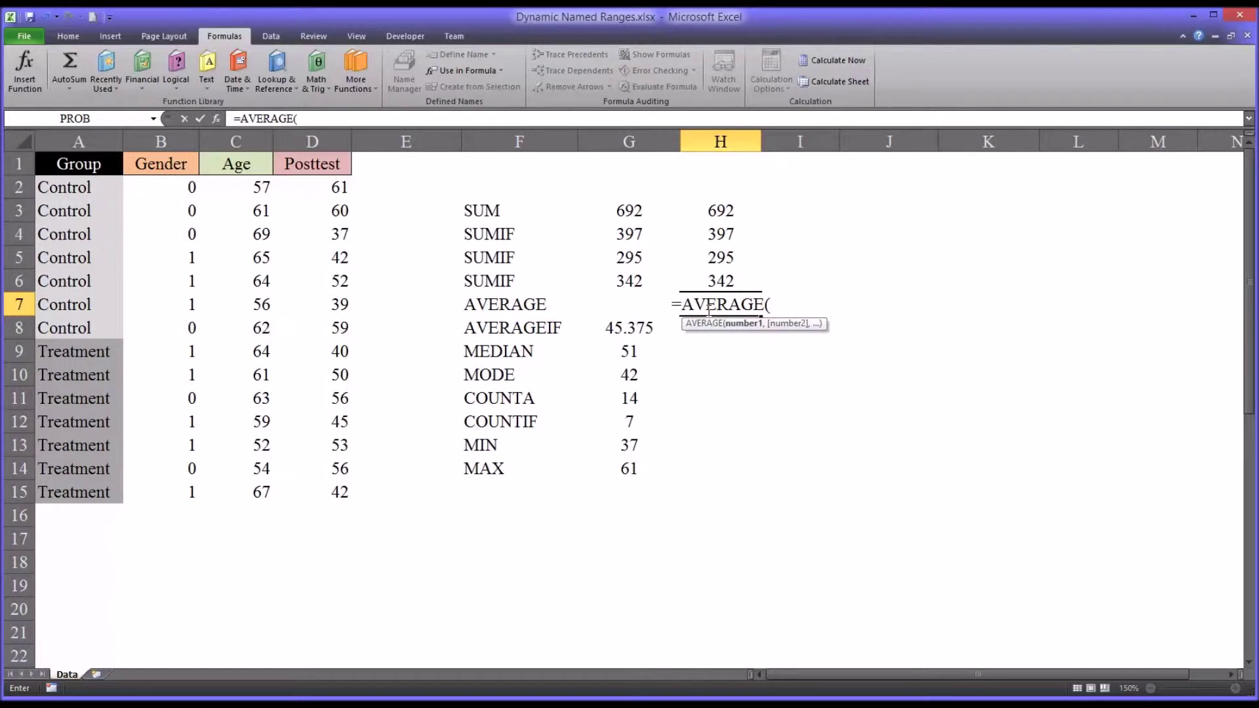
pyautogui.write('po')
pyautogui.press('Down')
pyautogui.press('Tab')
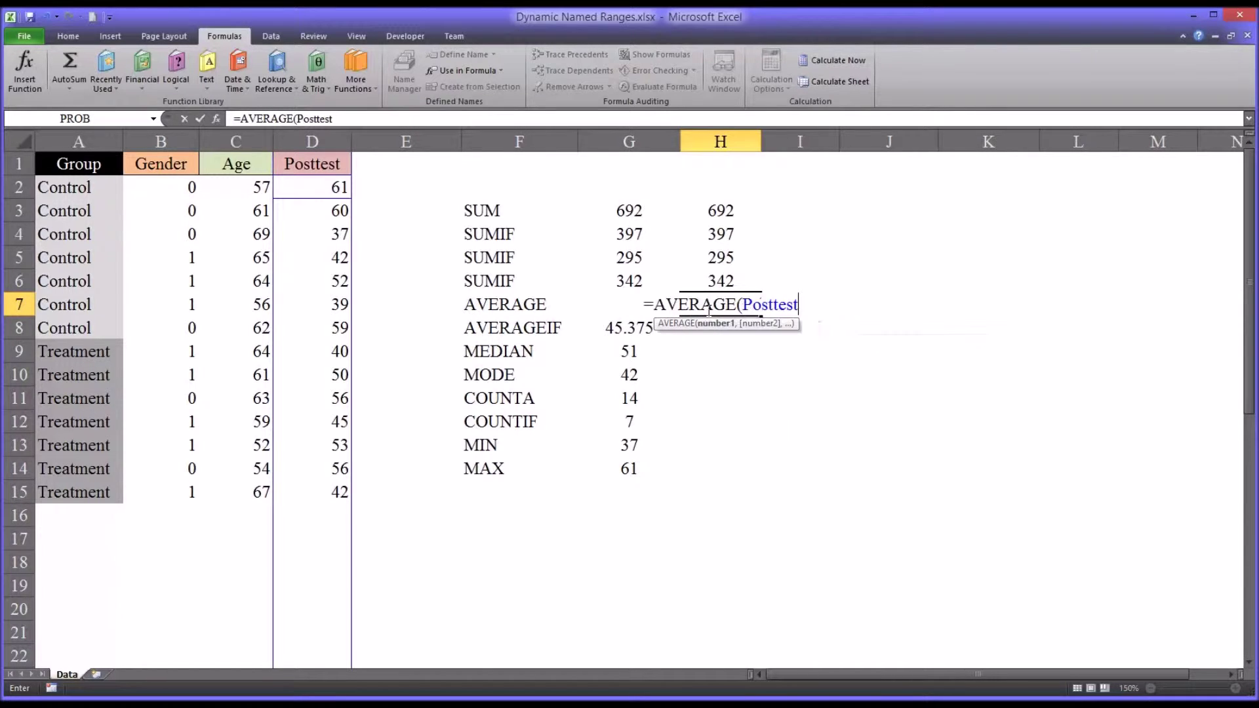
pyautogui.press('Return')
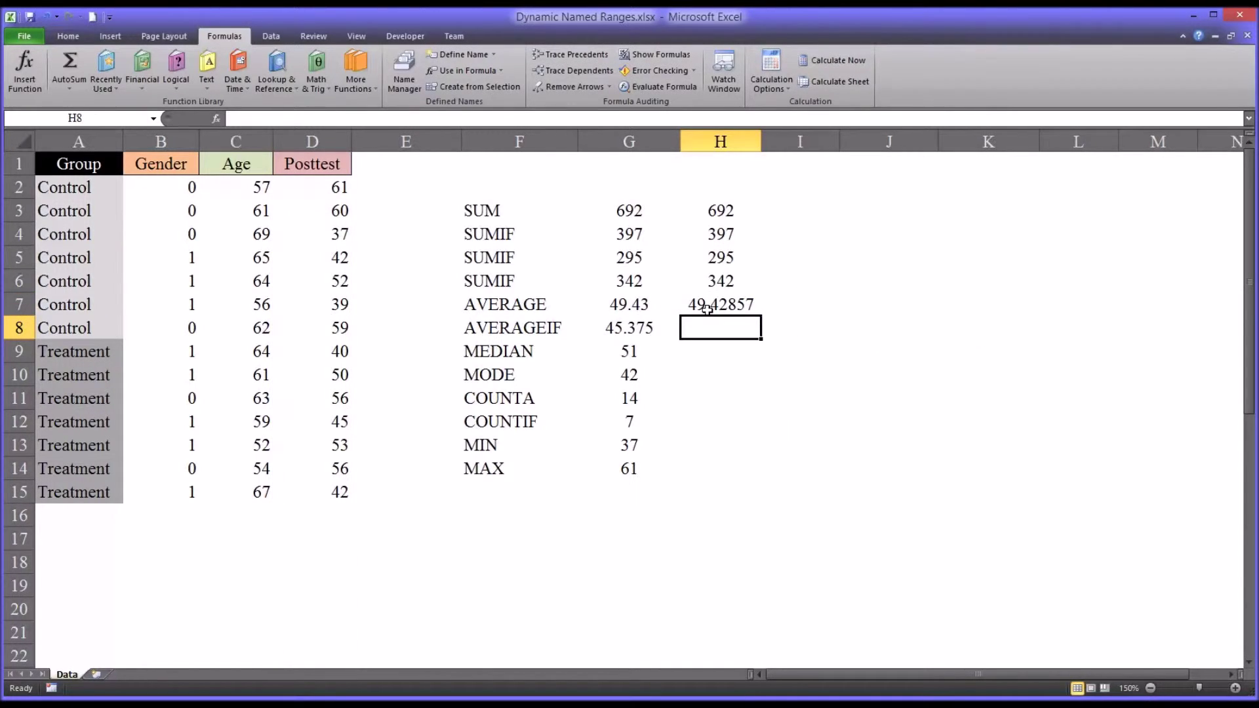
pyautogui.click(641, 329)
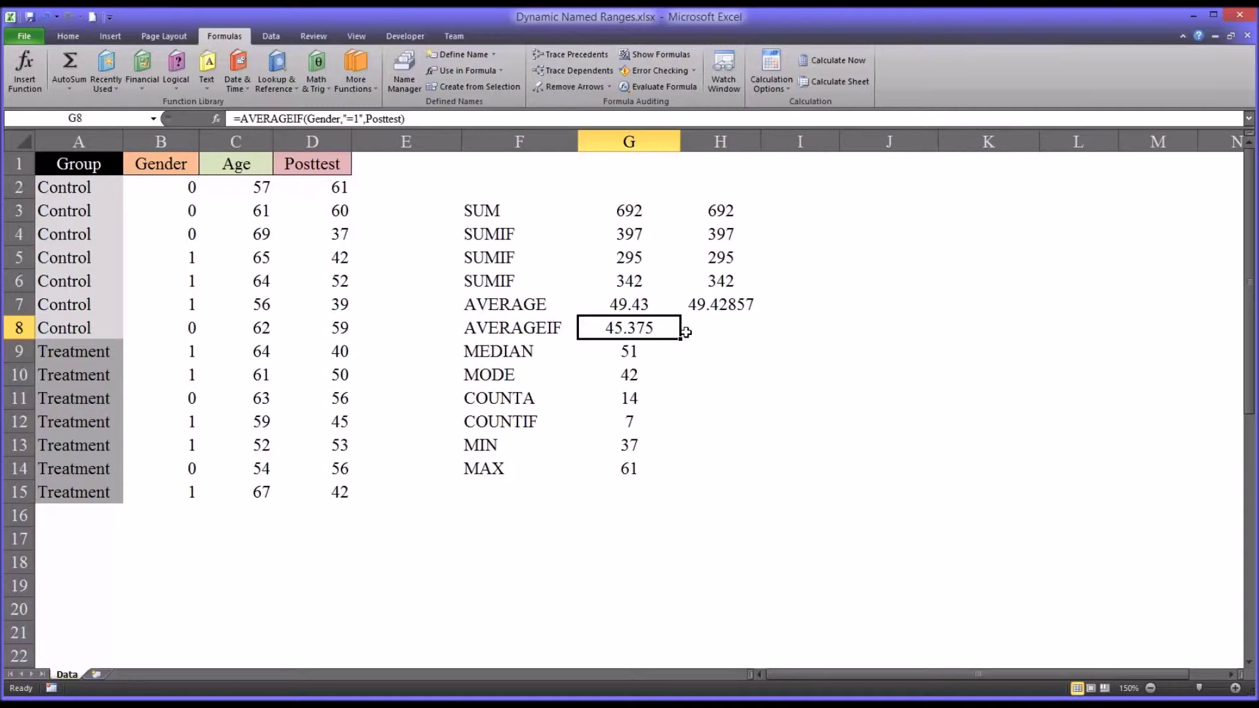
pyautogui.click(148, 144)
pyautogui.click(150, 190)
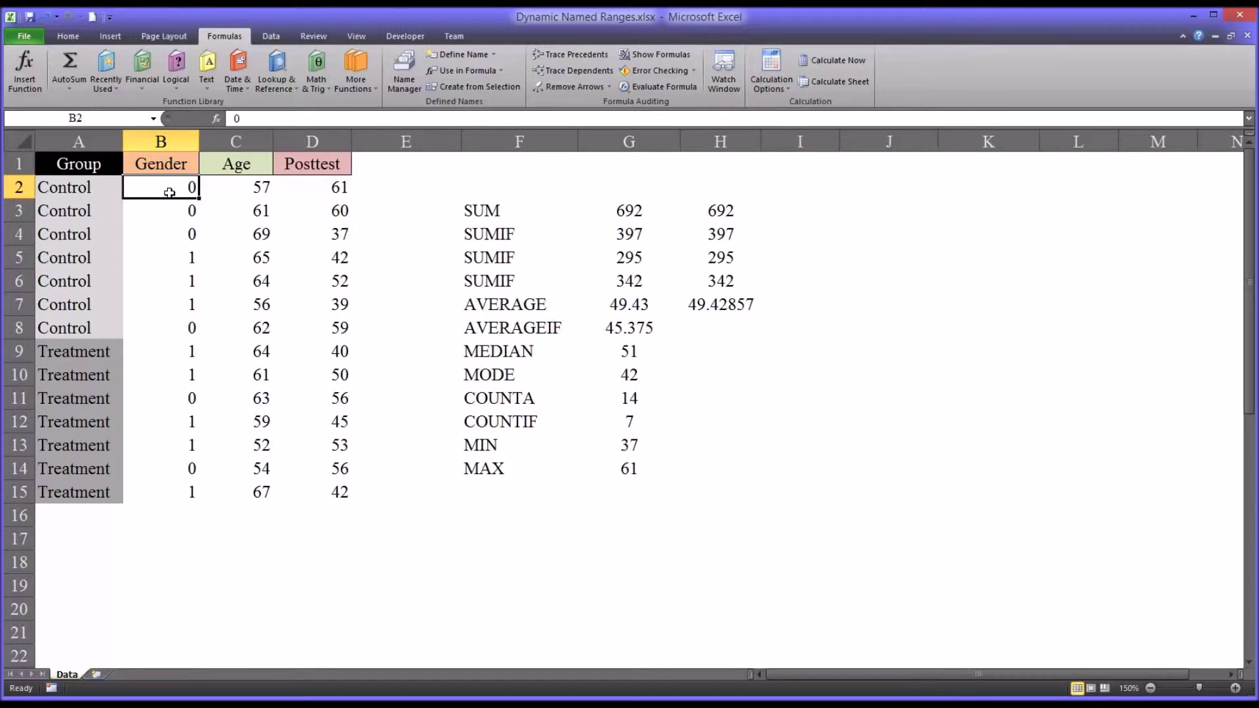
pyautogui.click(166, 260)
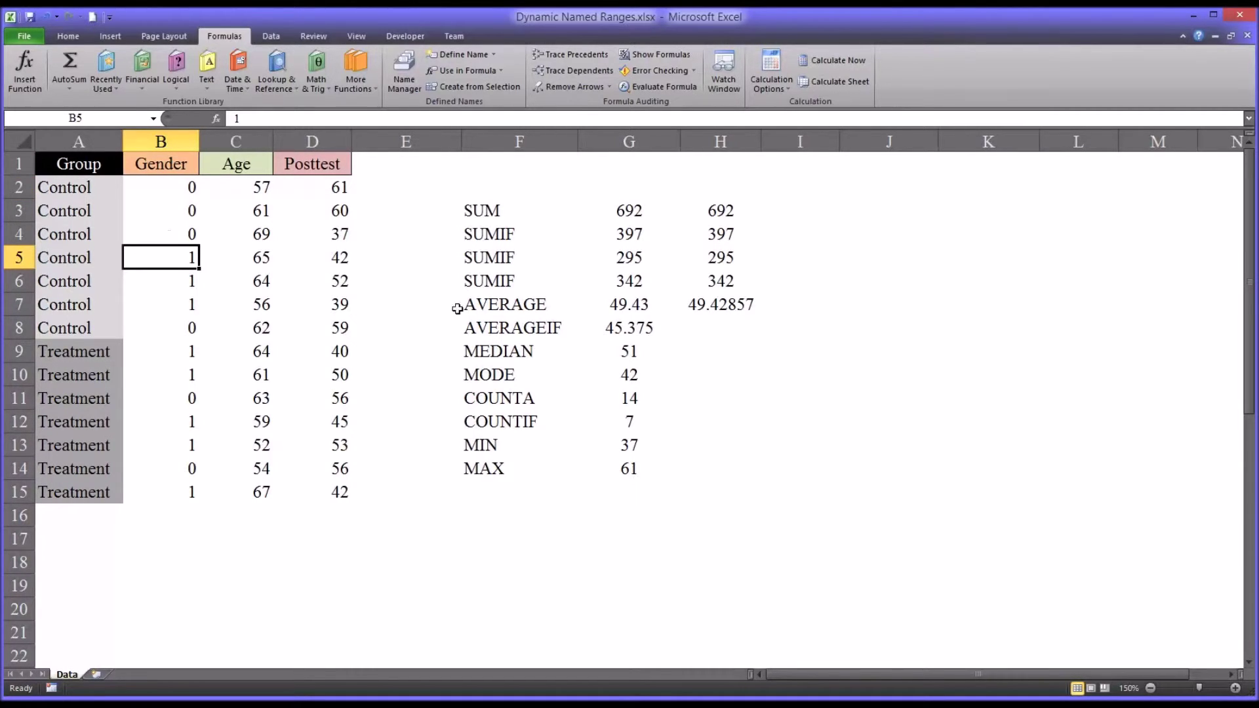
pyautogui.click(705, 329)
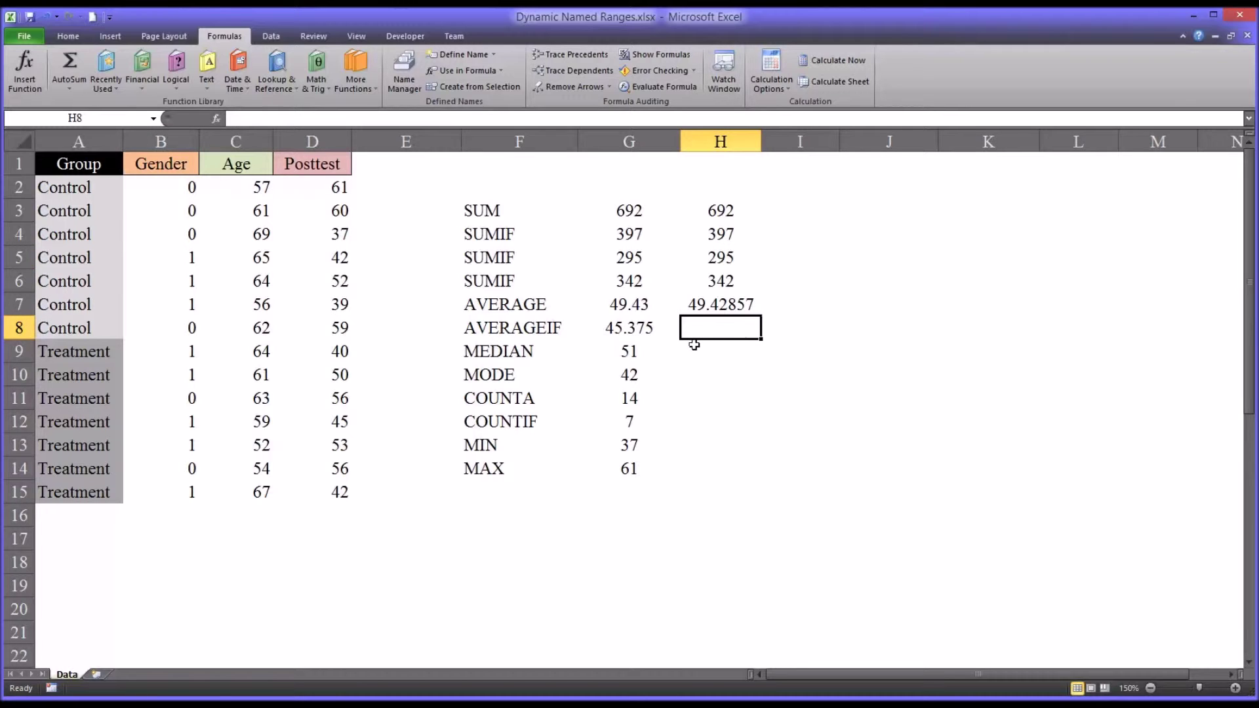
# - Enter =AVERAGEIF(Gender,"=1",Posttest) in H8, returning 45.375
pyautogui.write('=aver')
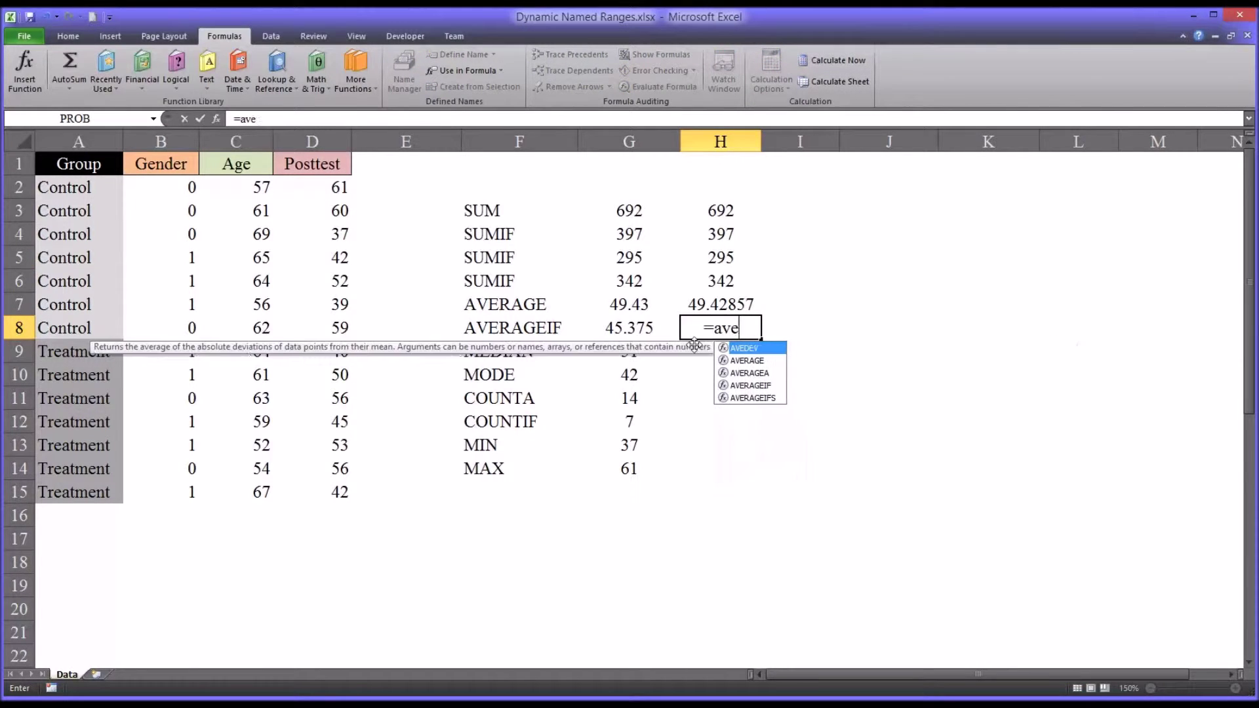
pyautogui.press('Down')
pyautogui.press('Down')
pyautogui.press('Tab')
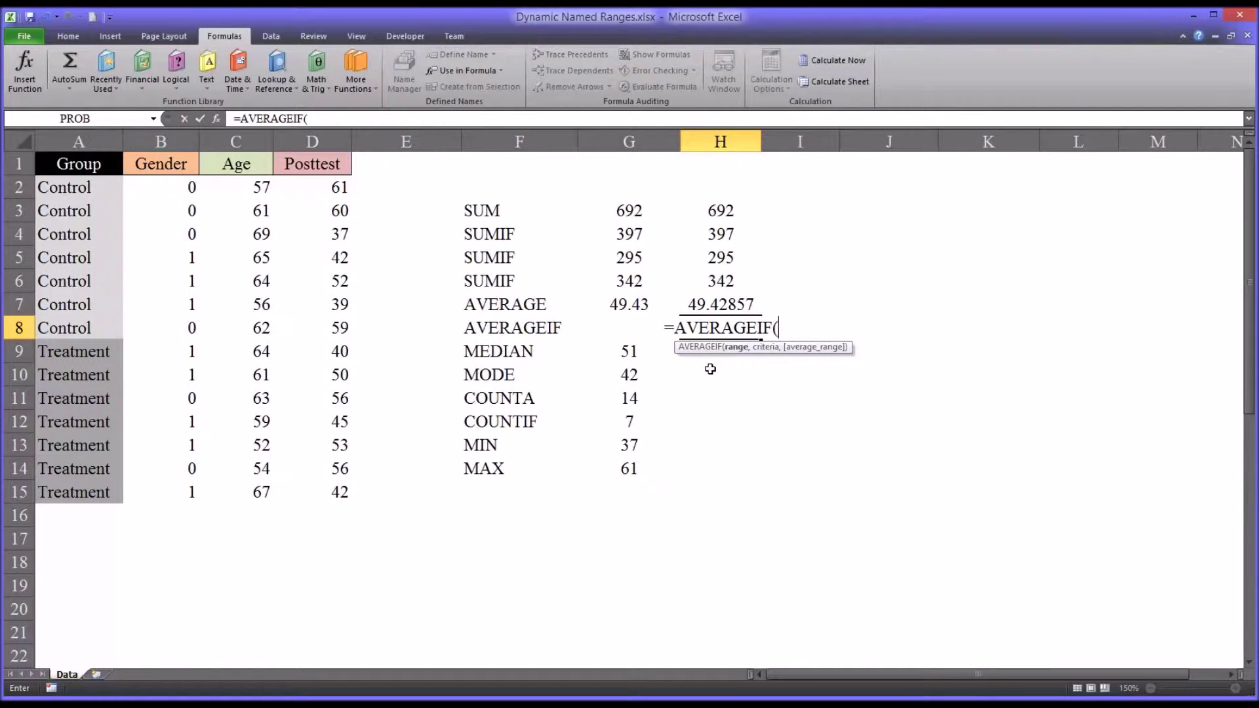
pyautogui.write('ge')
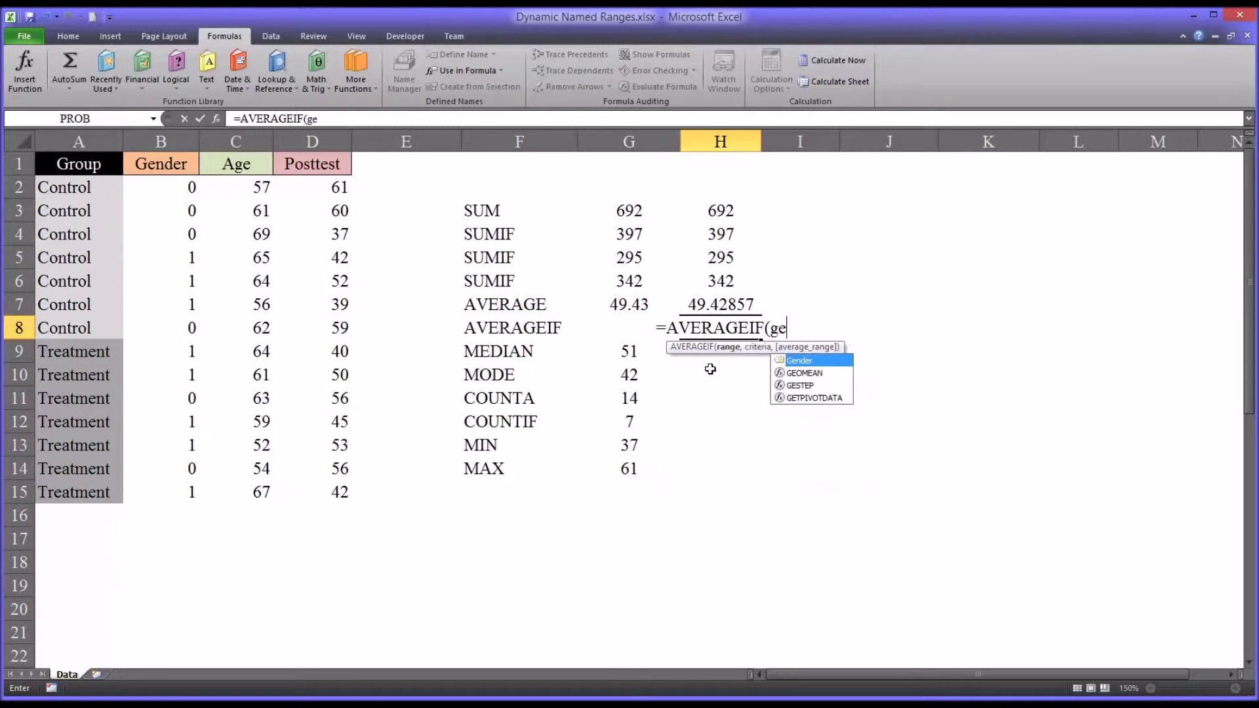
pyautogui.doubleClick(801, 361)
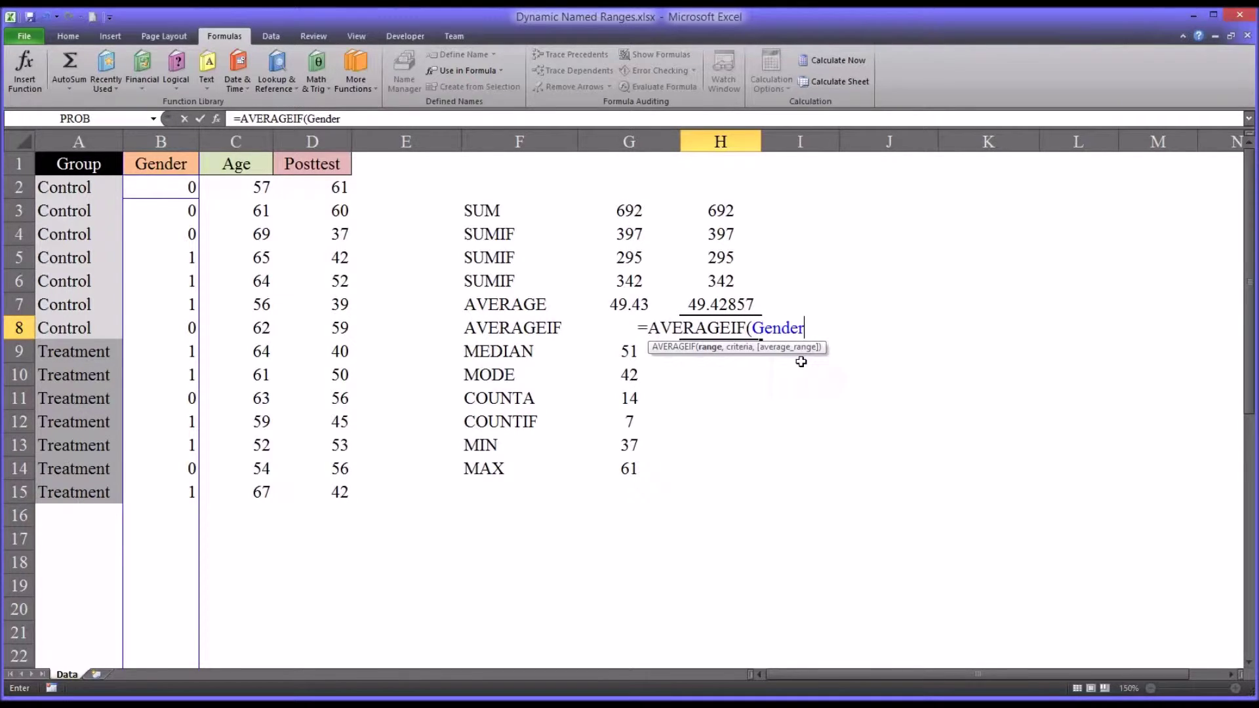
pyautogui.write(',')
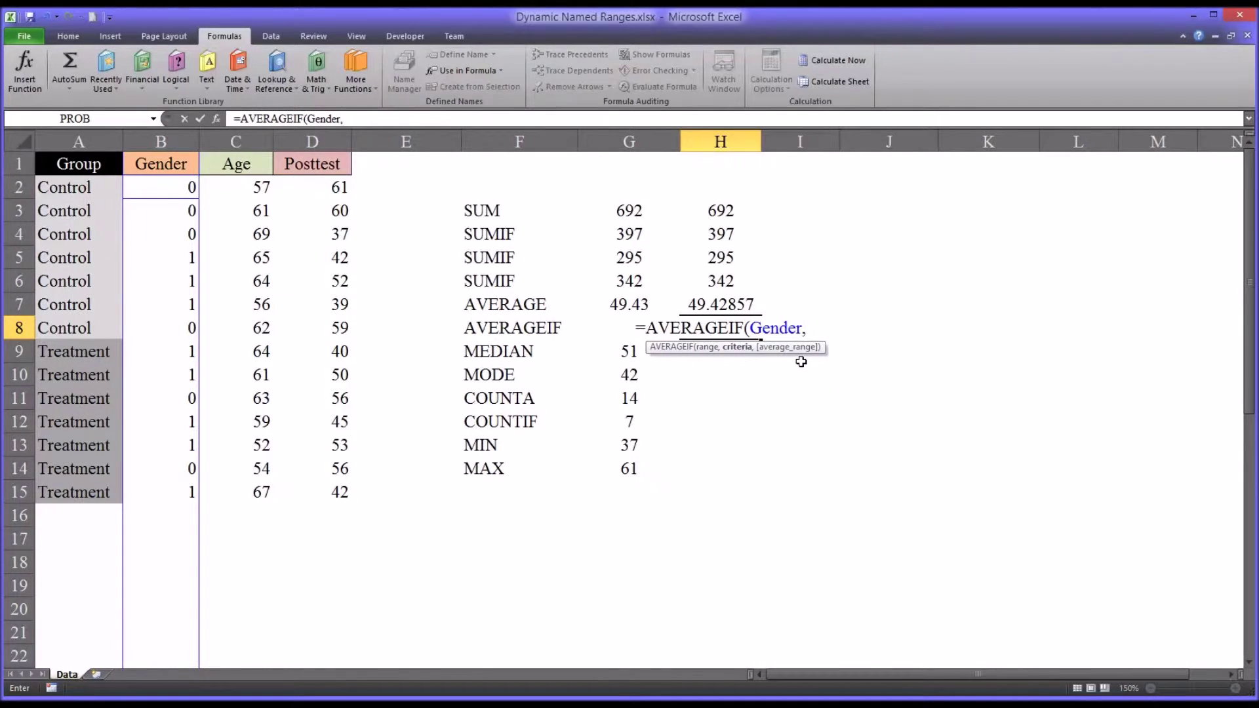
pyautogui.write('"')
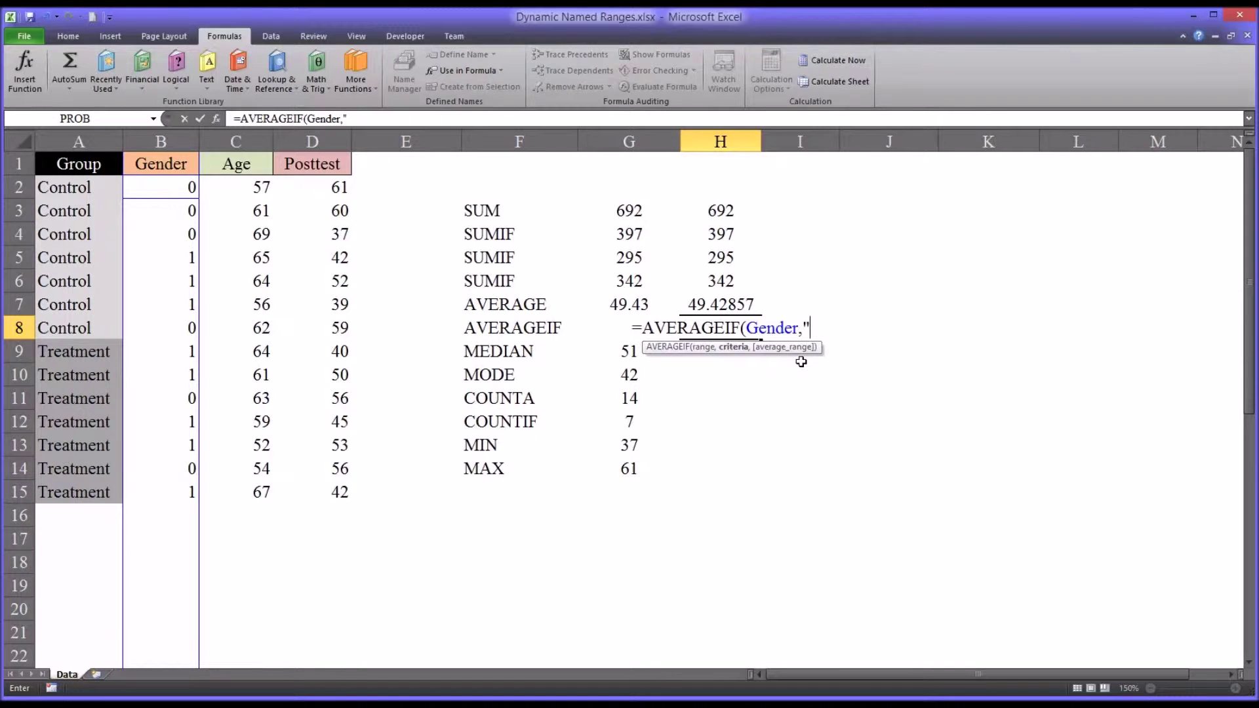
pyautogui.write('=1')
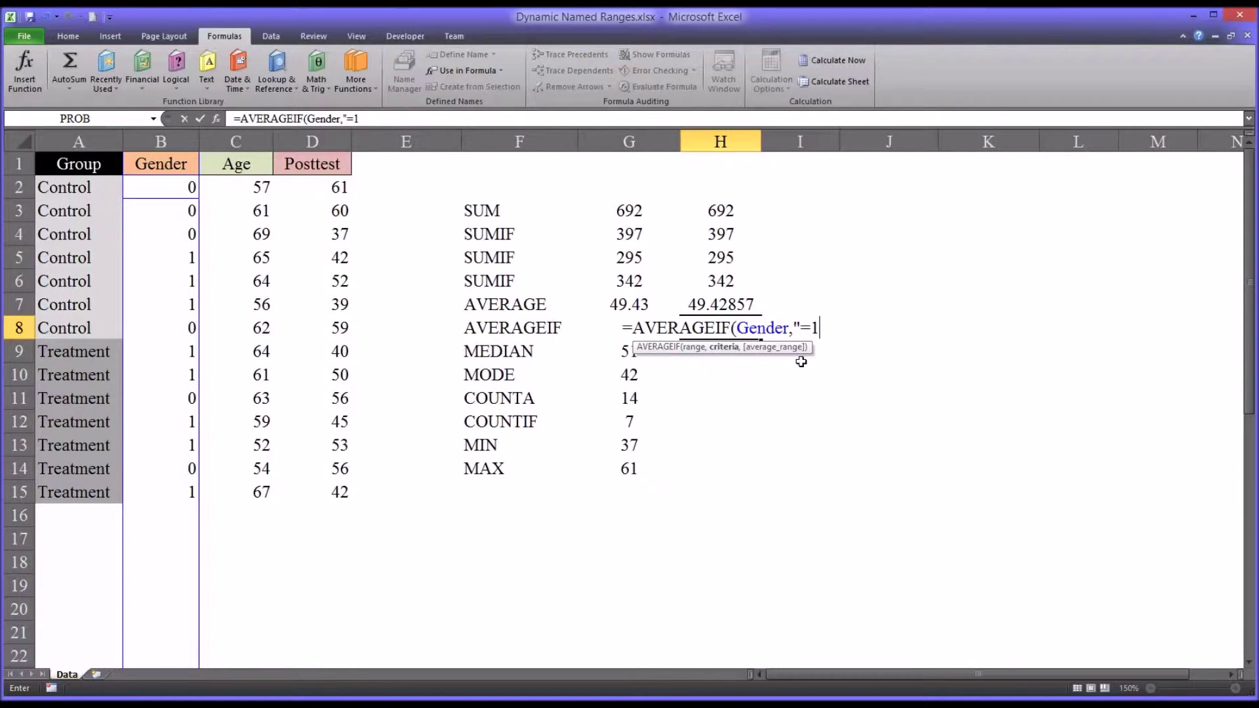
pyautogui.write('"')
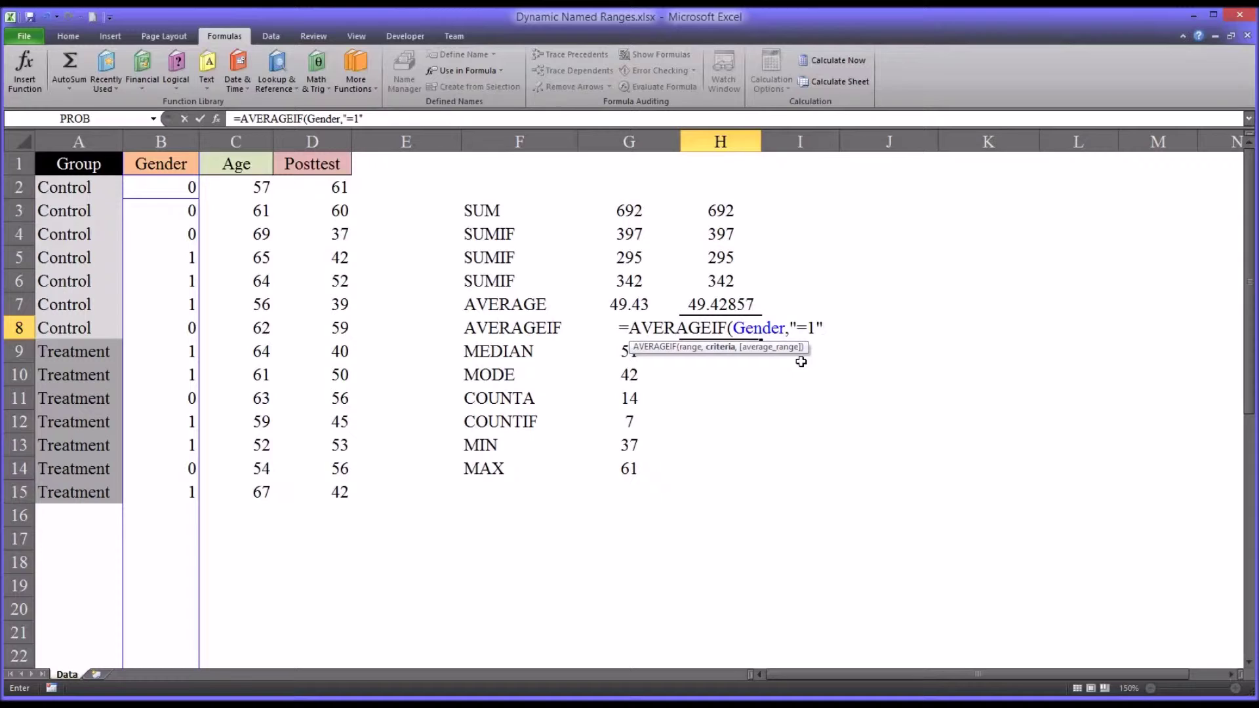
pyautogui.write(',')
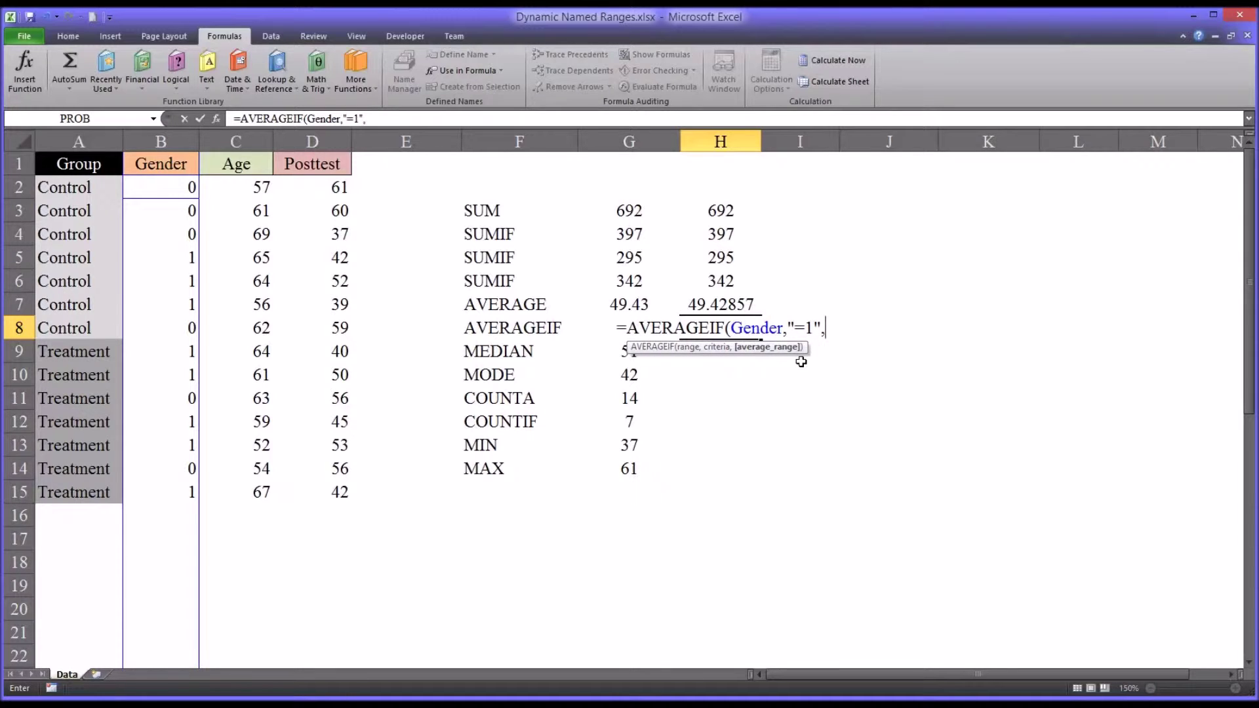
pyautogui.write('po')
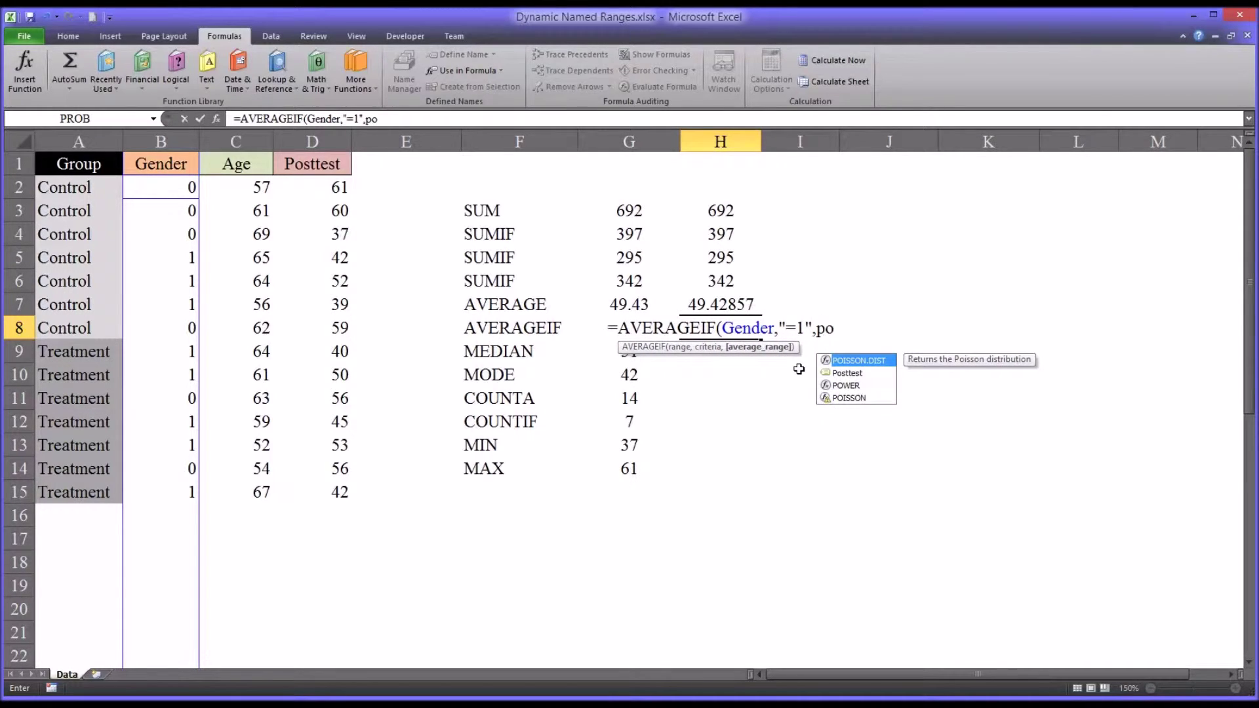
pyautogui.press('Down')
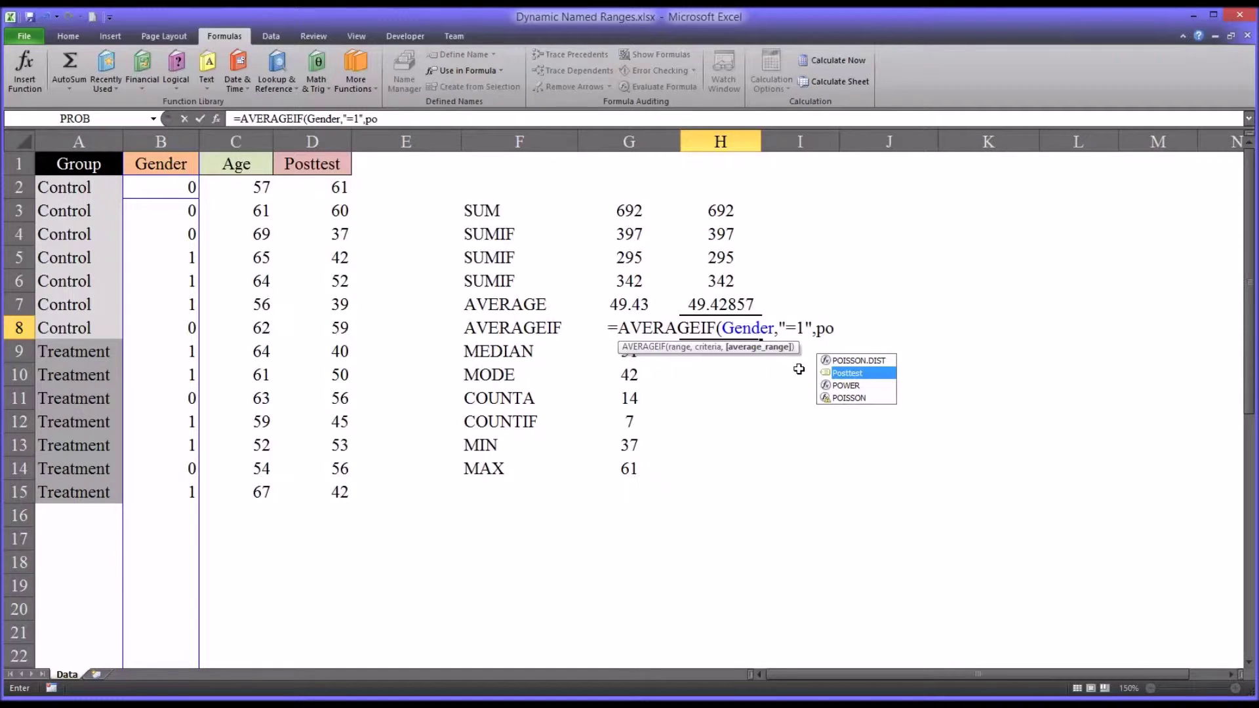
pyautogui.press('Tab')
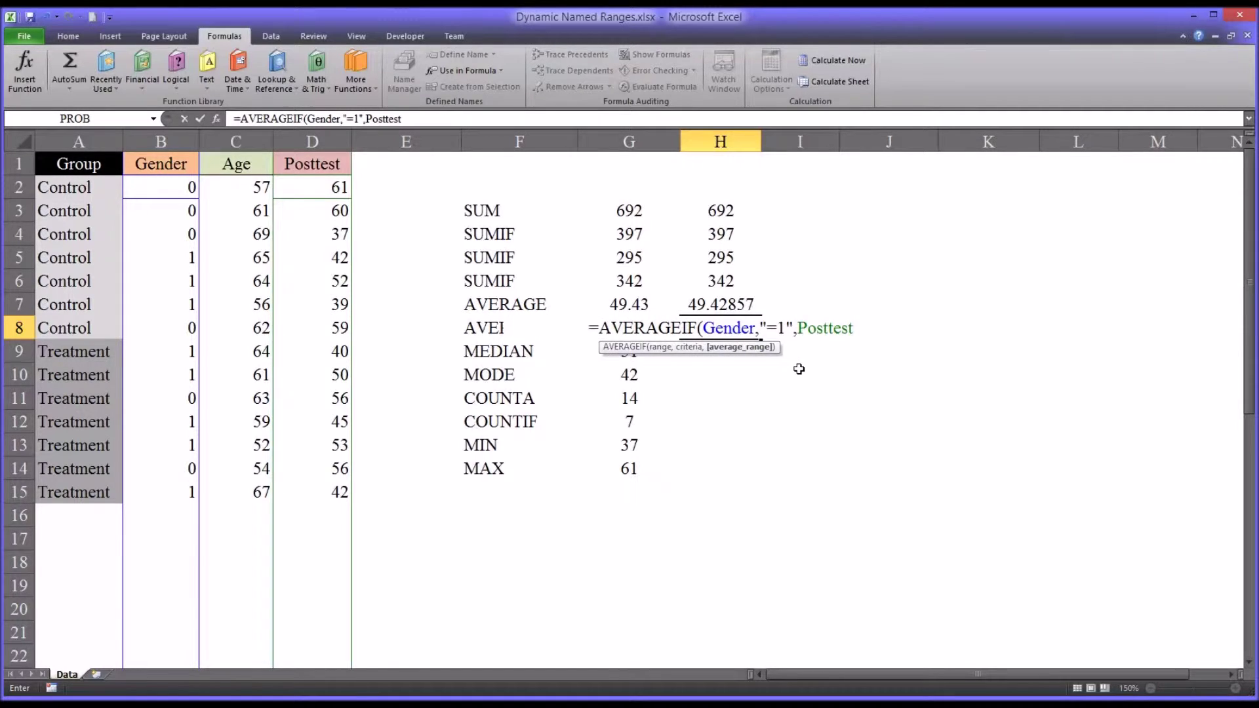
pyautogui.press('Return')
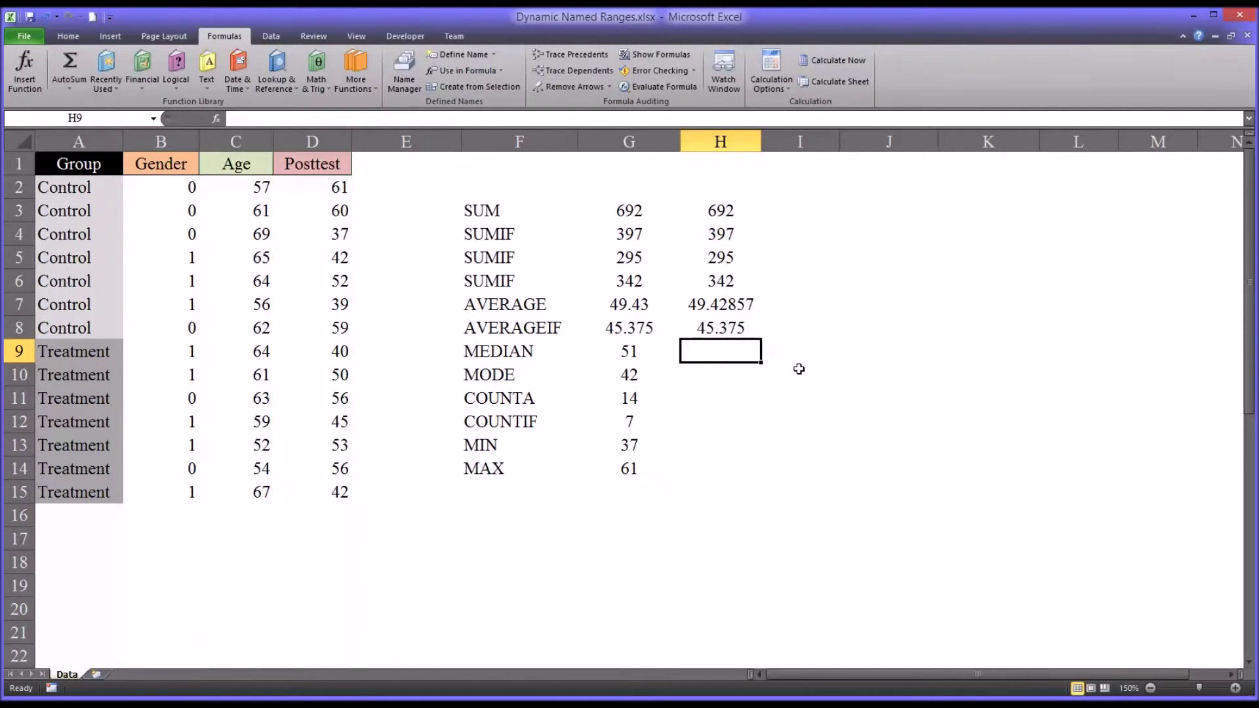
pyautogui.click(731, 331)
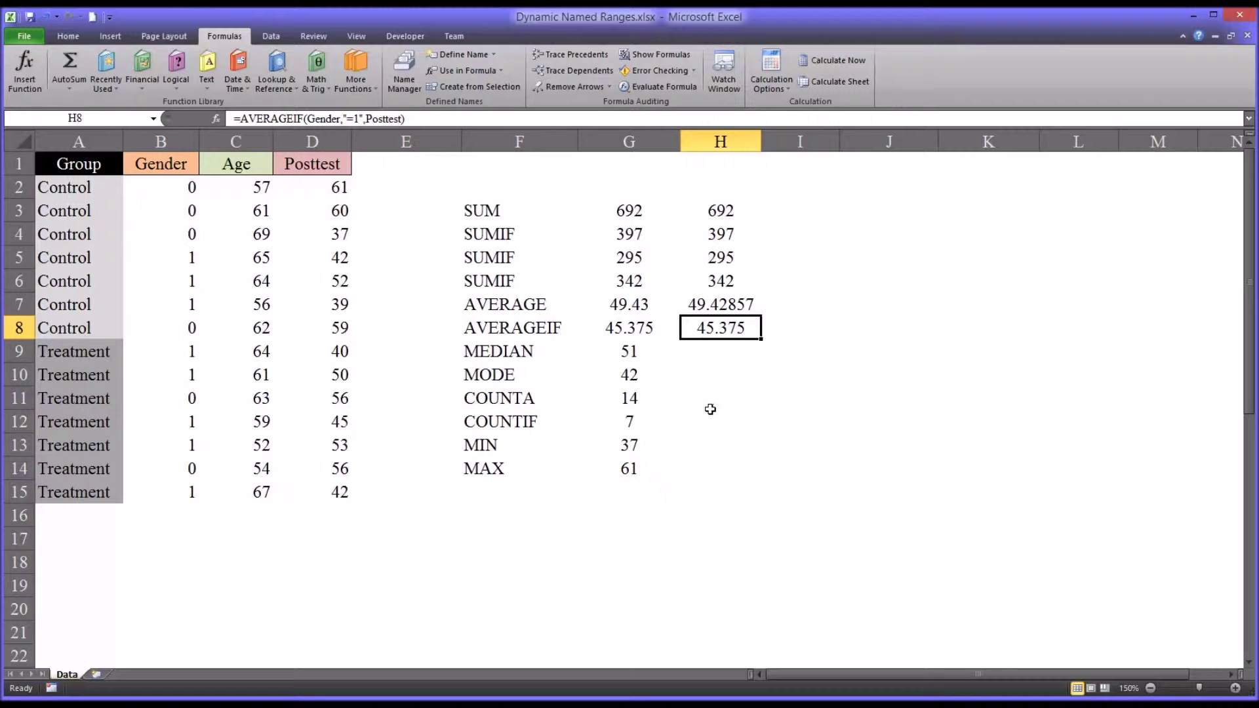
# - Enter =MEDIAN(Posttest) in H9, returning 51
pyautogui.click(692, 352)
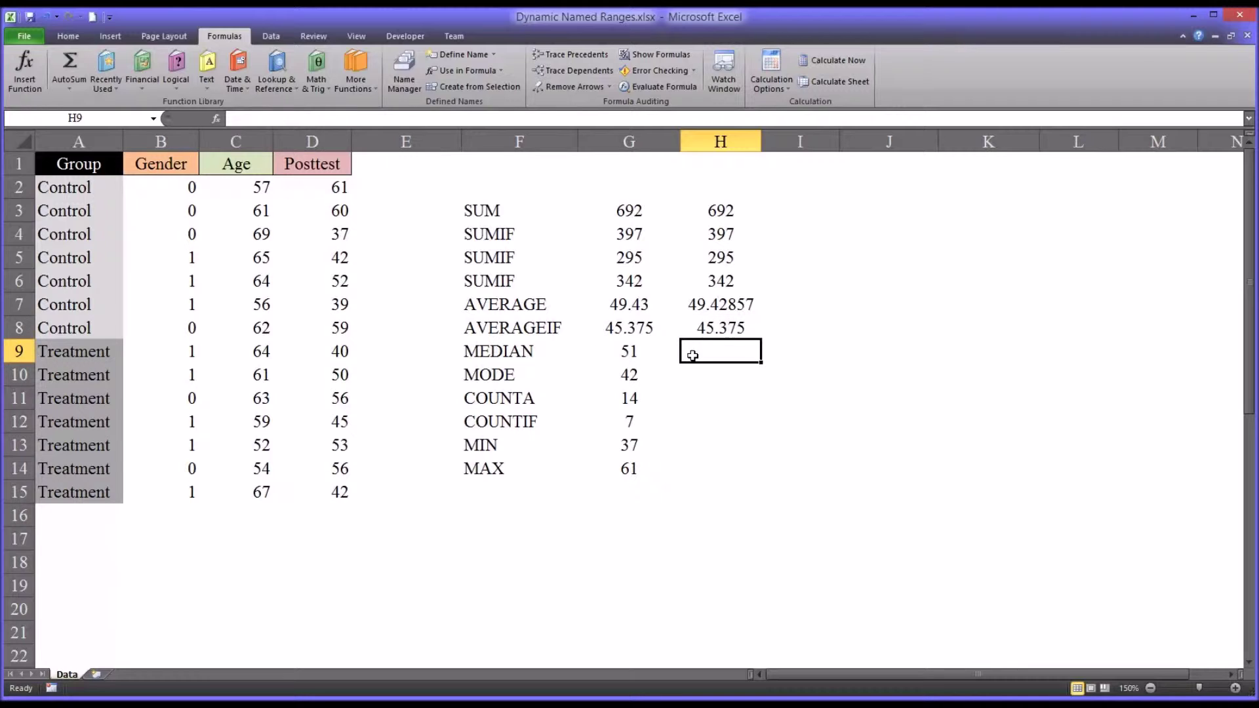
pyautogui.click(648, 352)
pyautogui.click(698, 358)
pyautogui.write('=me')
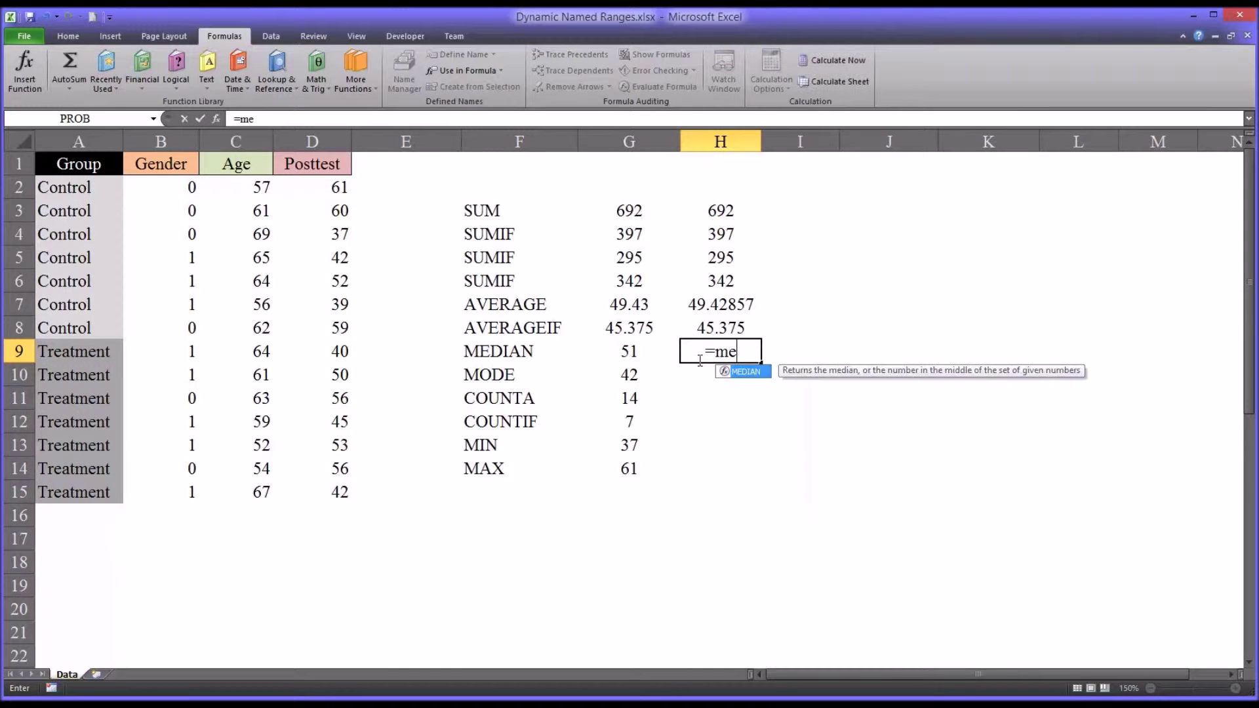
pyautogui.press('Tab')
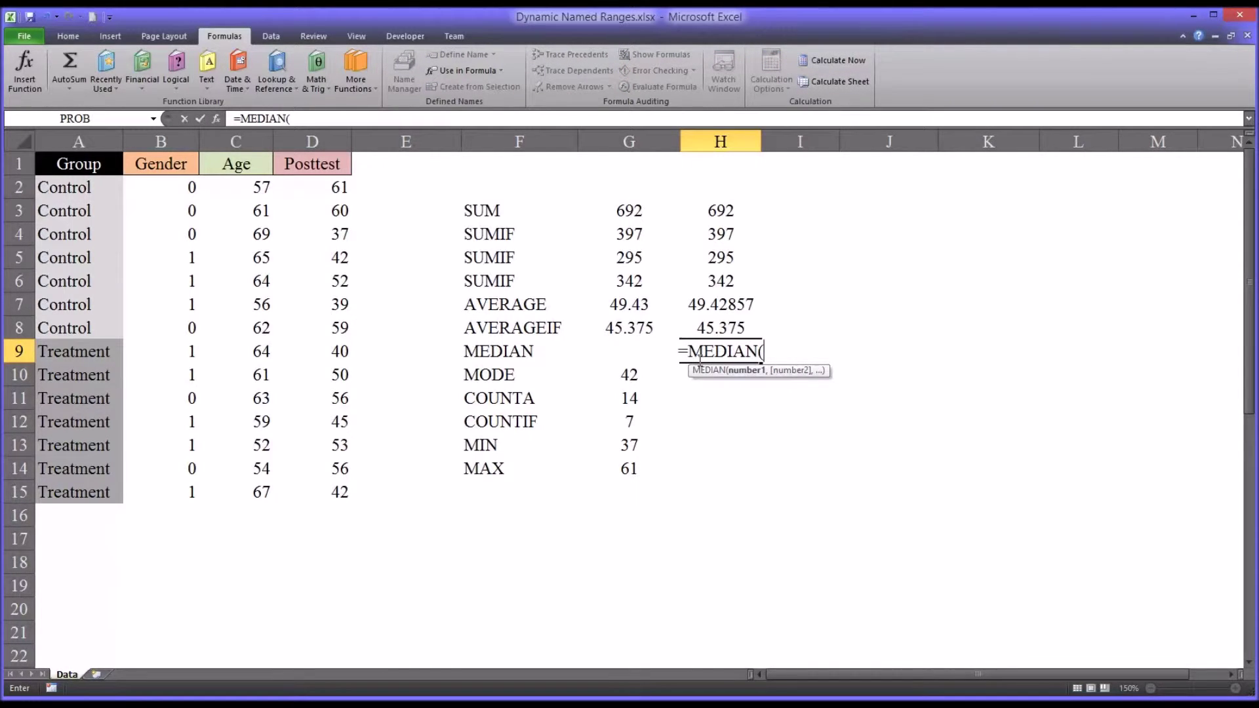
pyautogui.write('po')
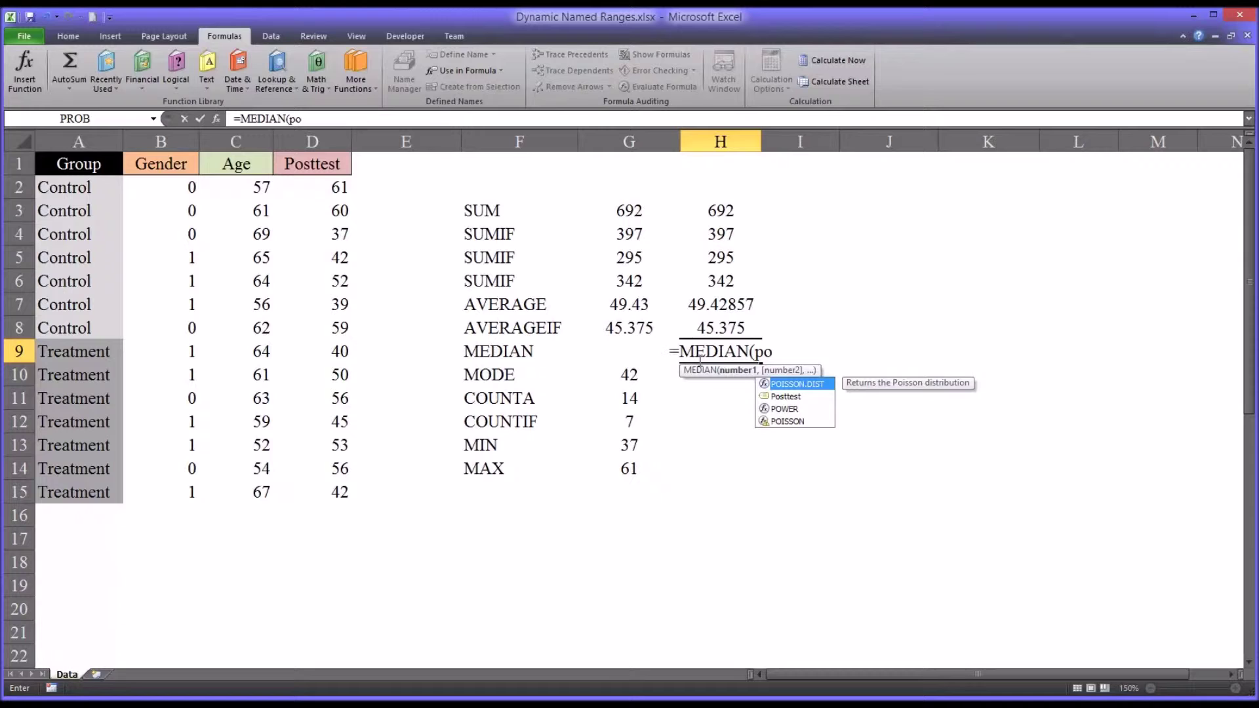
pyautogui.press('Down')
pyautogui.press('Tab')
pyautogui.press('Return')
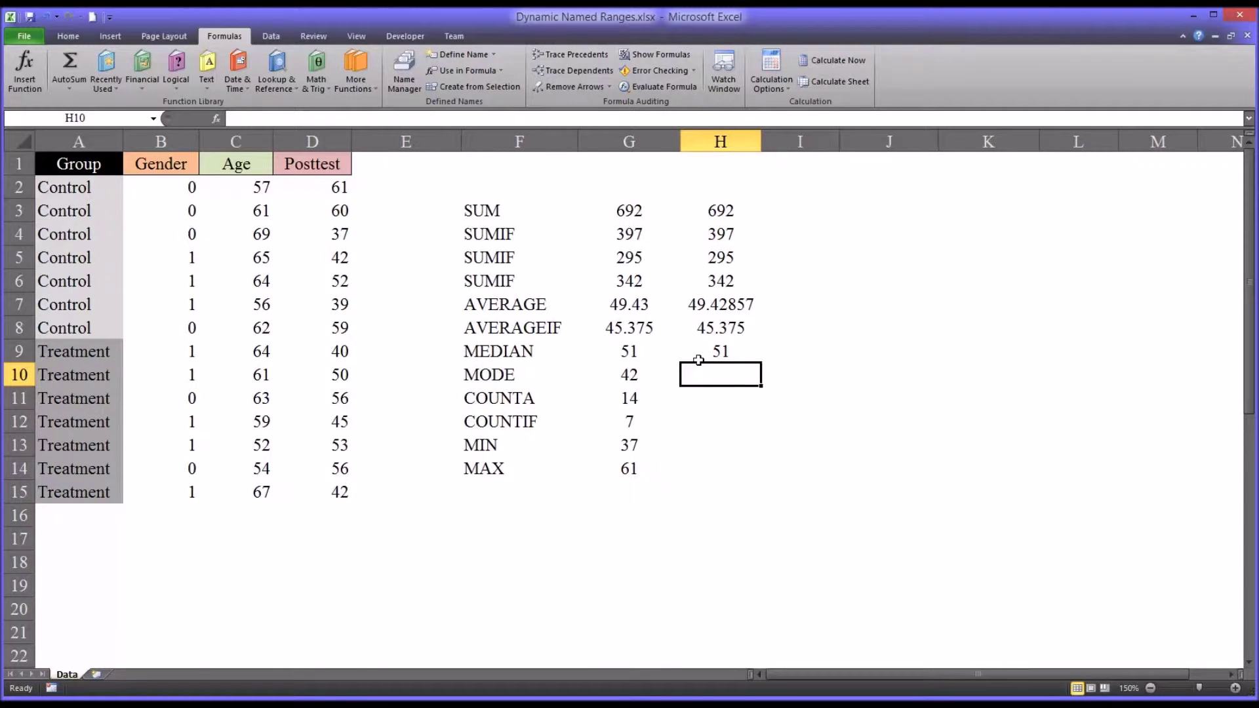
# - Enter =MODE.SNGL(Posttest) in H10, returning 42
pyautogui.write('=mo')
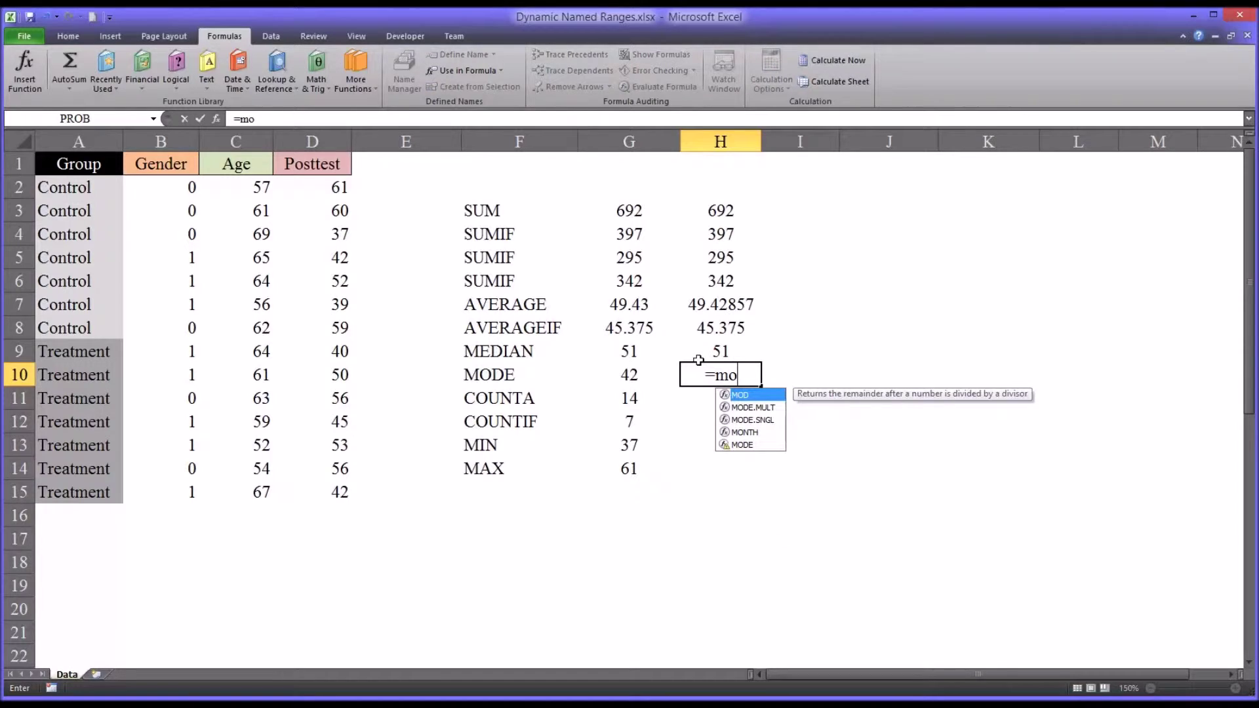
pyautogui.write('de')
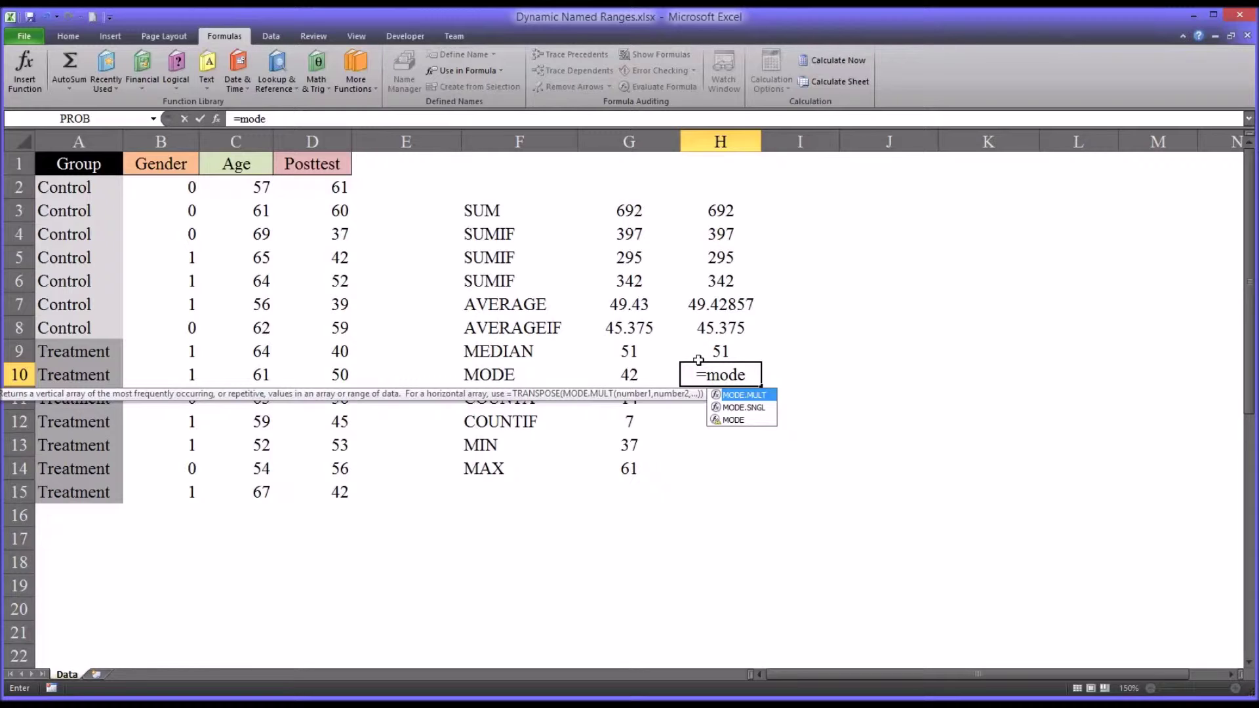
pyautogui.press('Down')
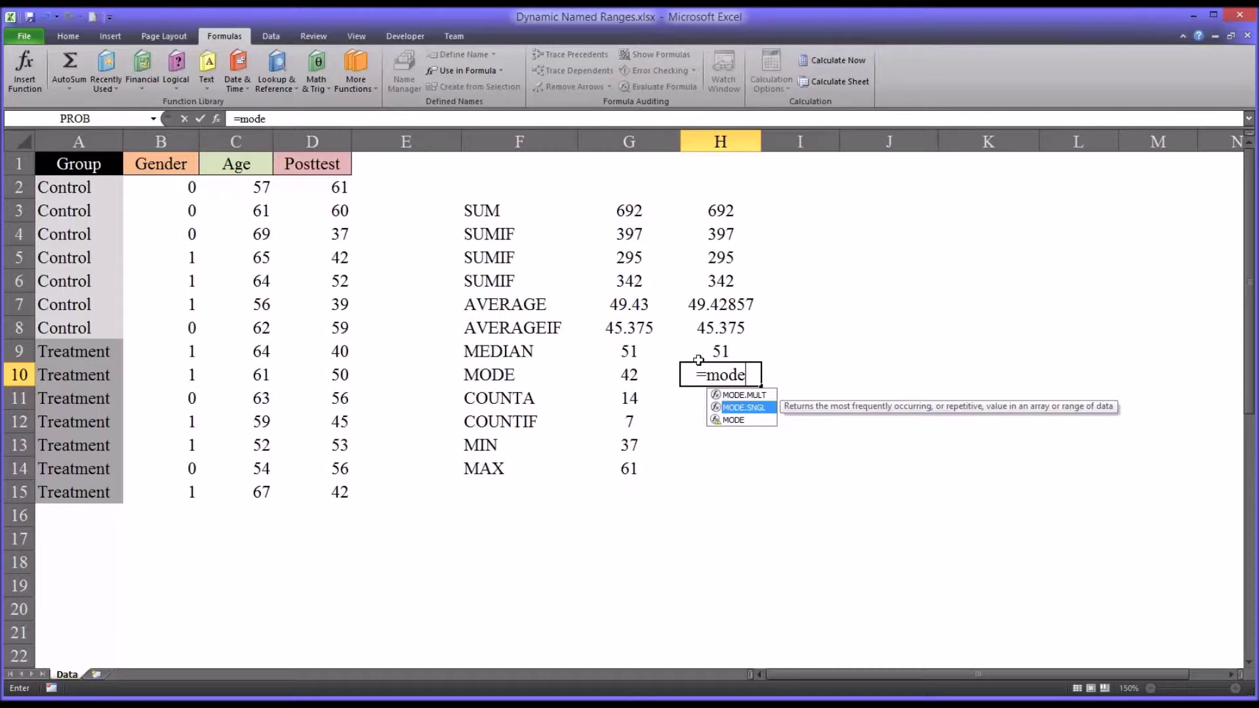
pyautogui.press('Tab')
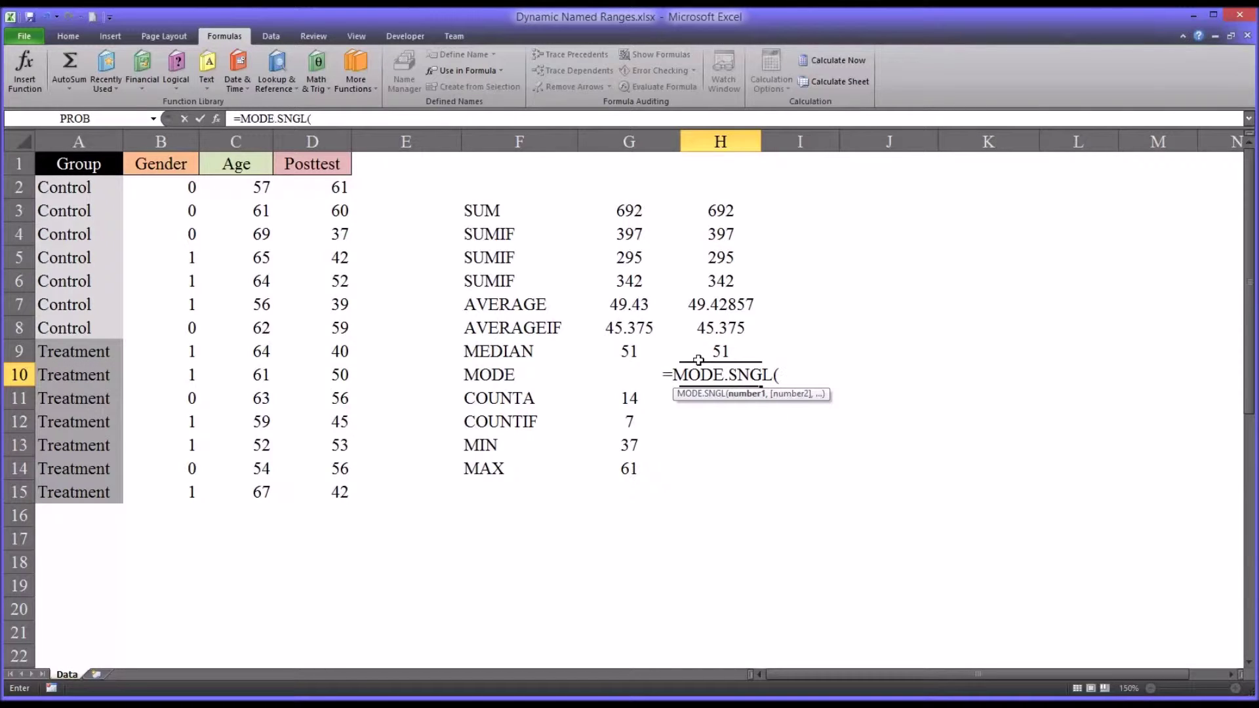
pyautogui.write('po')
pyautogui.press('Down')
pyautogui.press('Tab')
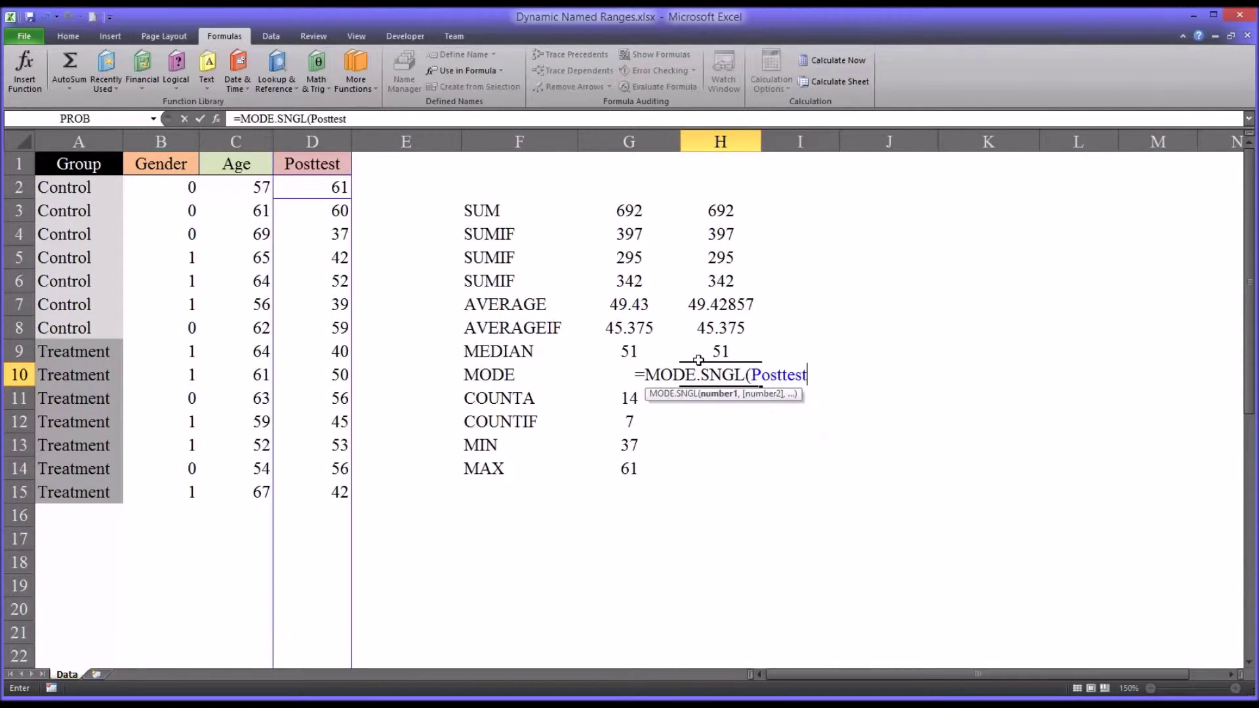
pyautogui.press('Return')
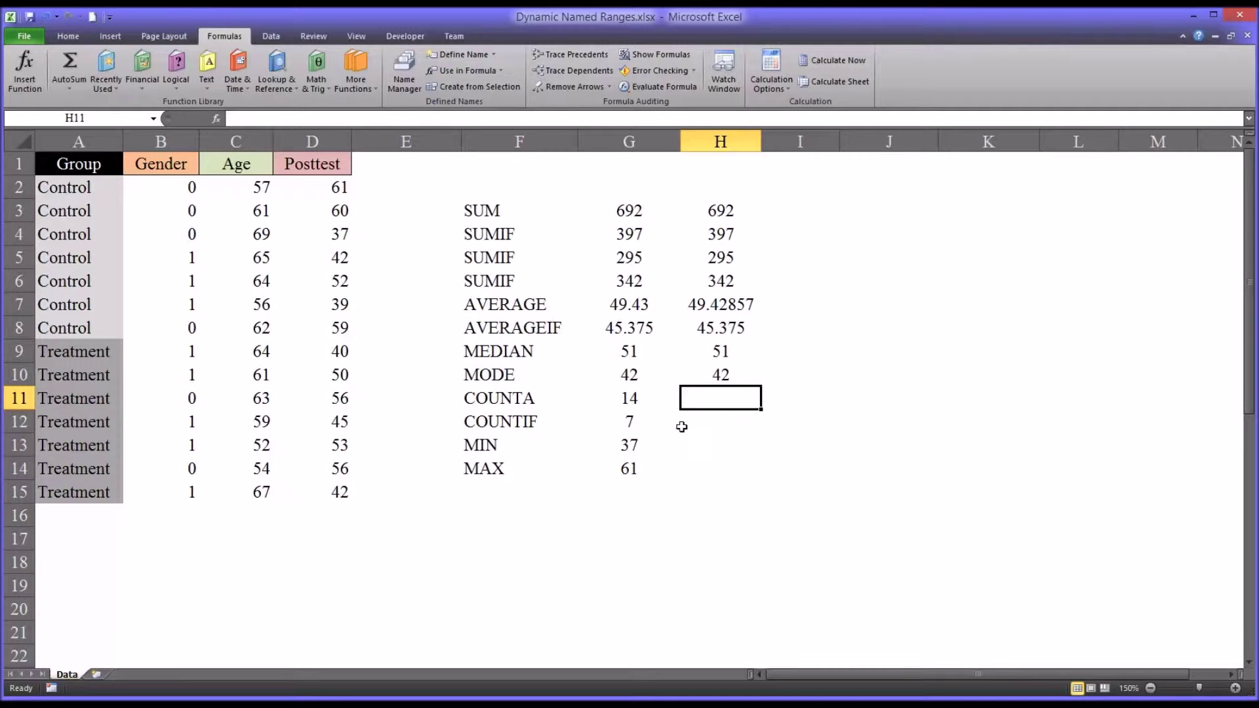
# - Enter =COUNTA(Group) in H11, counting 14 entries
pyautogui.write('=coun')
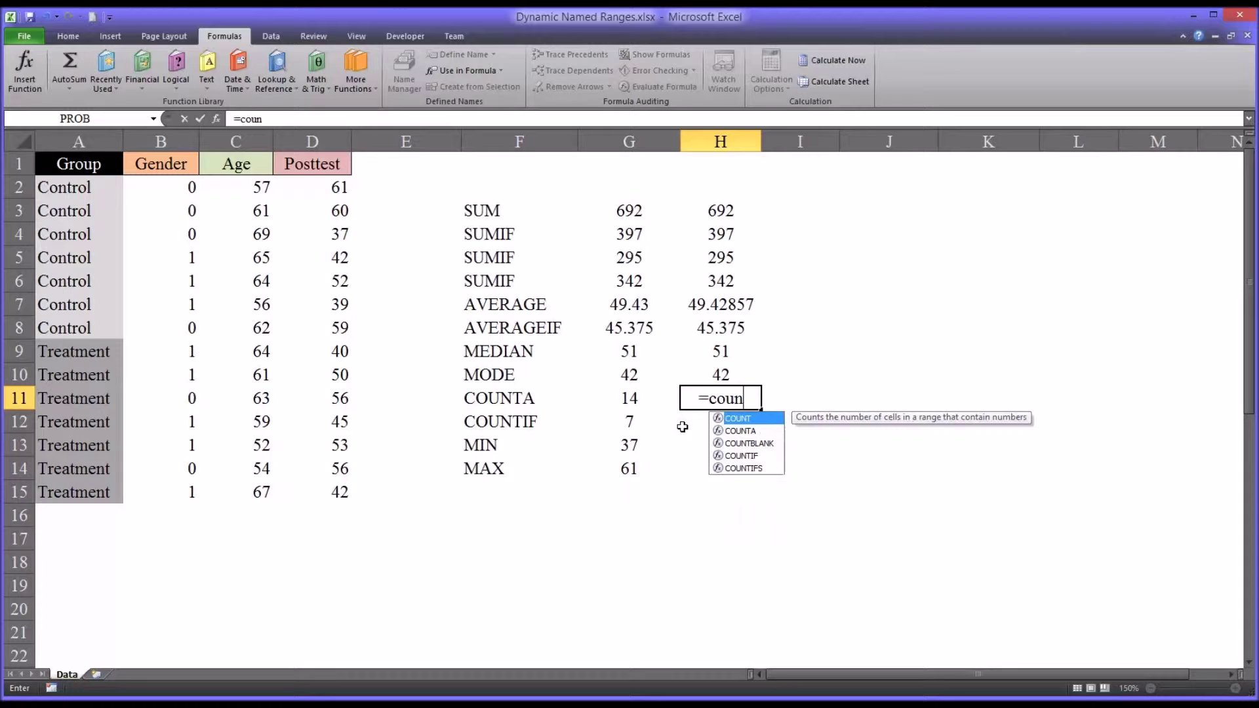
pyautogui.press('Down')
pyautogui.press('Tab')
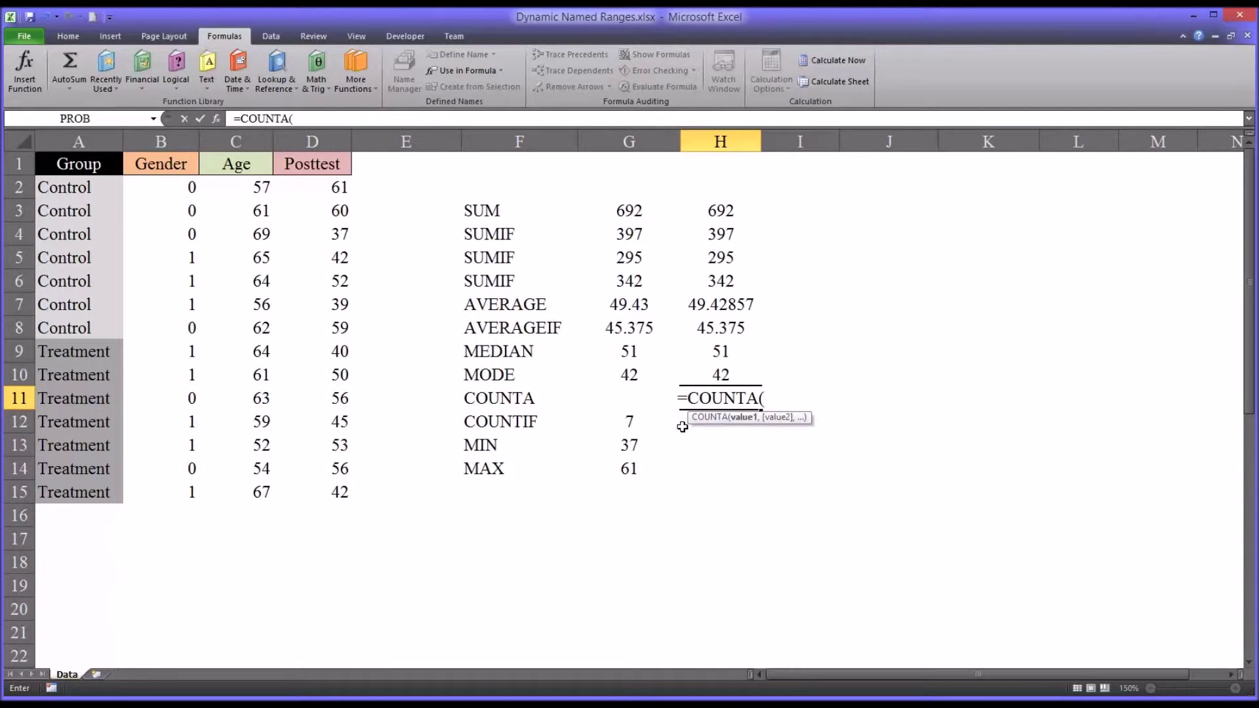
pyautogui.write('Group')
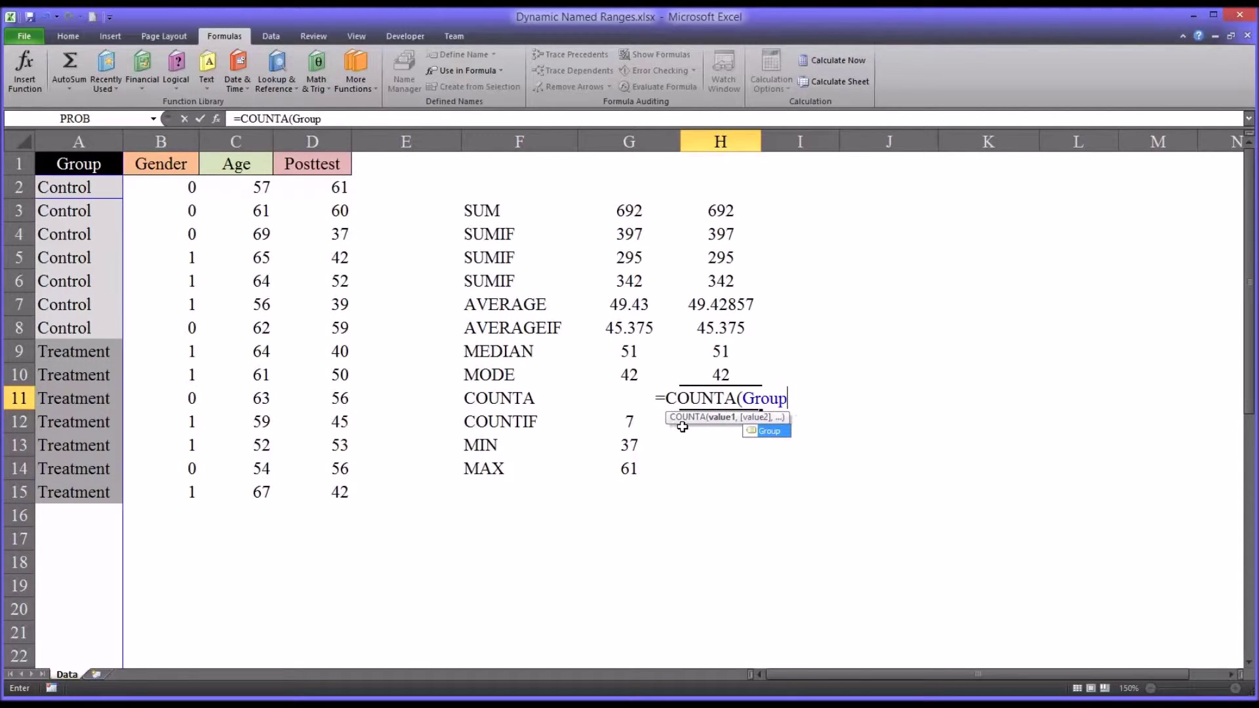
pyautogui.press('Return')
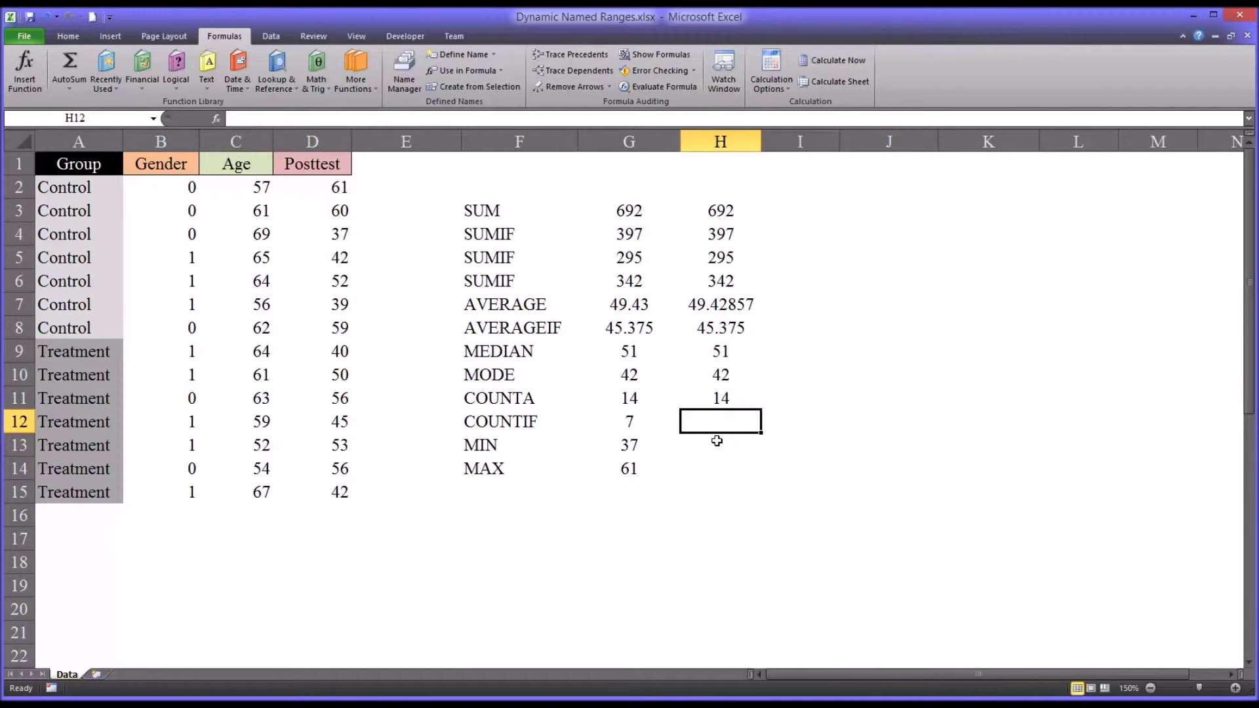
# - Enter =COUNTIF(group,"Control") in H12, returning 7
pyautogui.write('=coun')
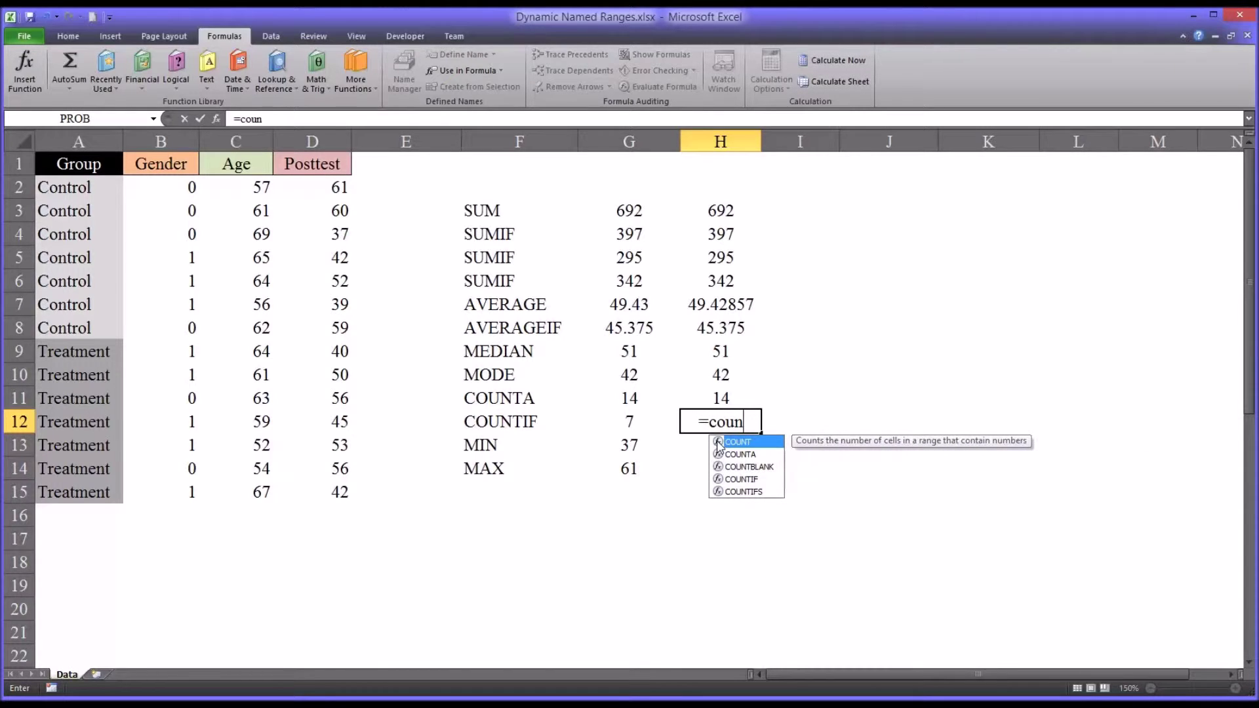
pyautogui.press('Down')
pyautogui.press('Down')
pyautogui.press('Down')
pyautogui.press('Tab')
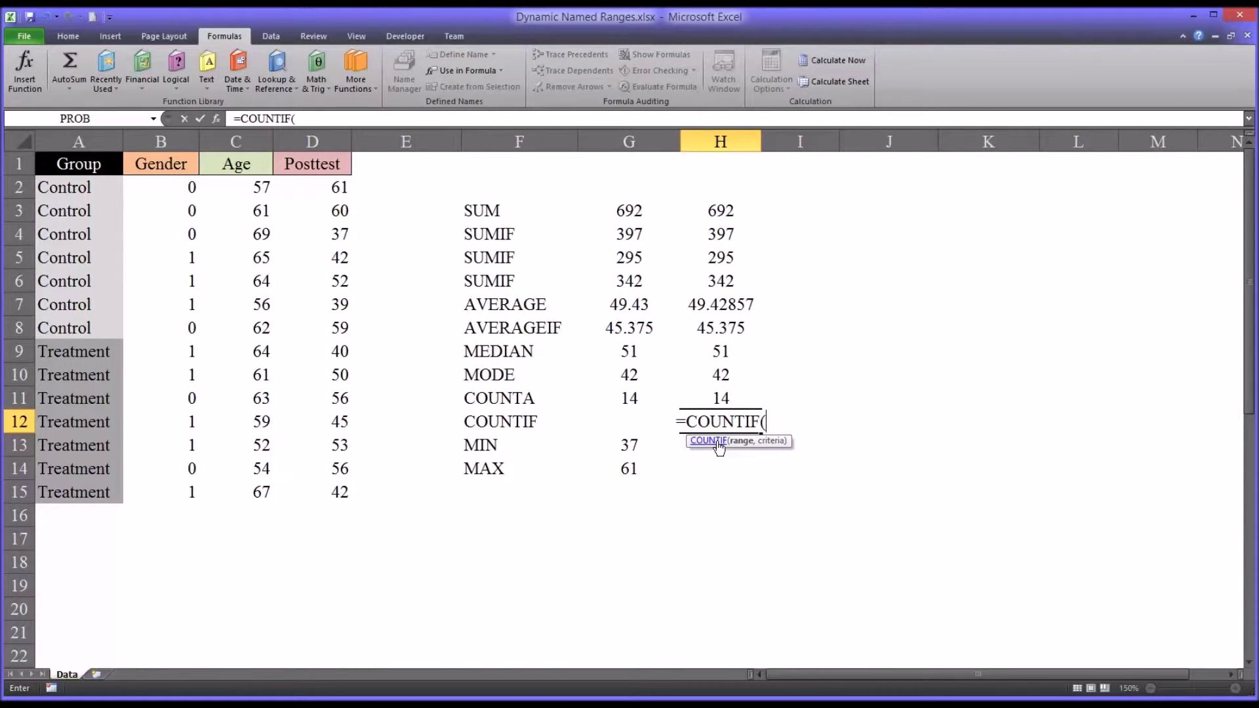
pyautogui.write('gr')
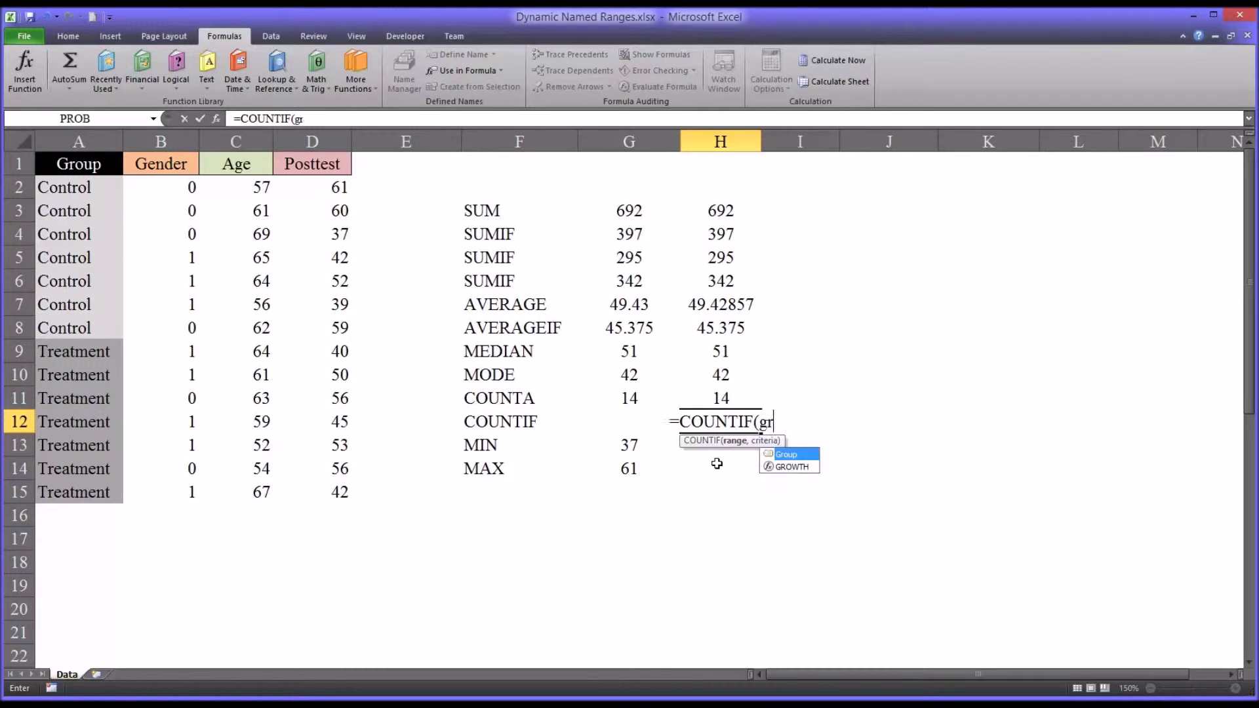
pyautogui.write('oup,')
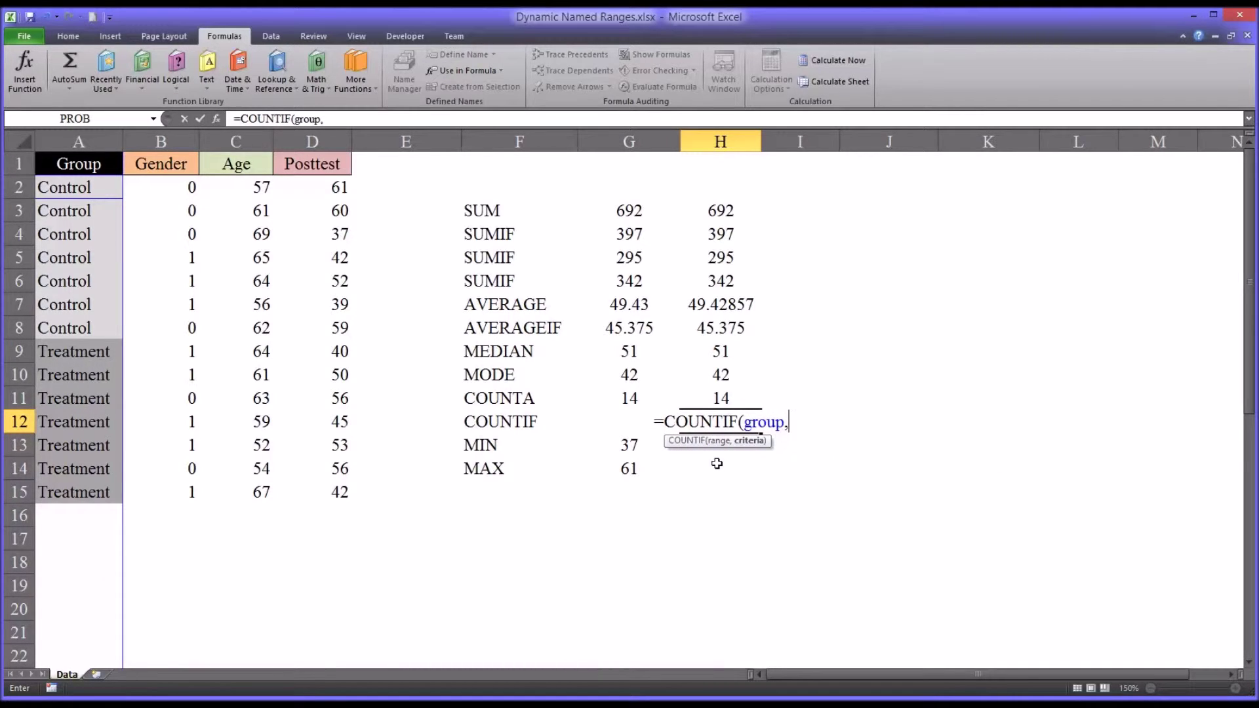
pyautogui.write('"Contol')
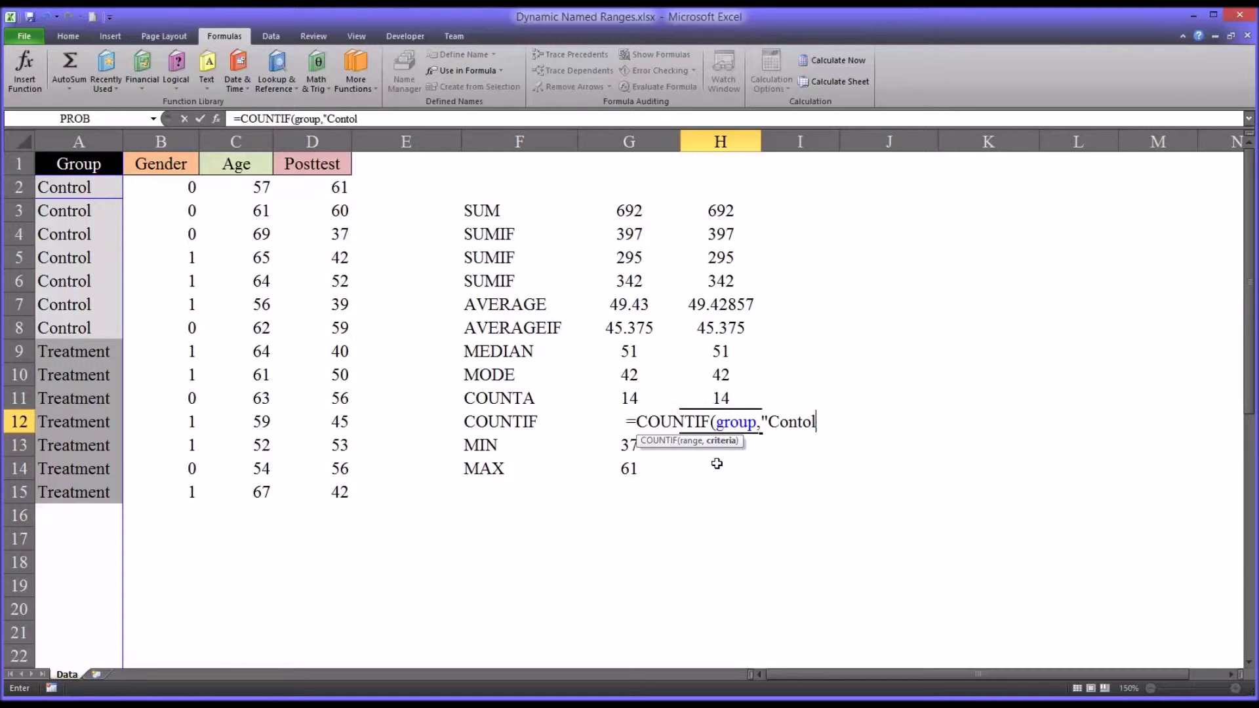
pyautogui.press('BackSpace')
pyautogui.write('rol')
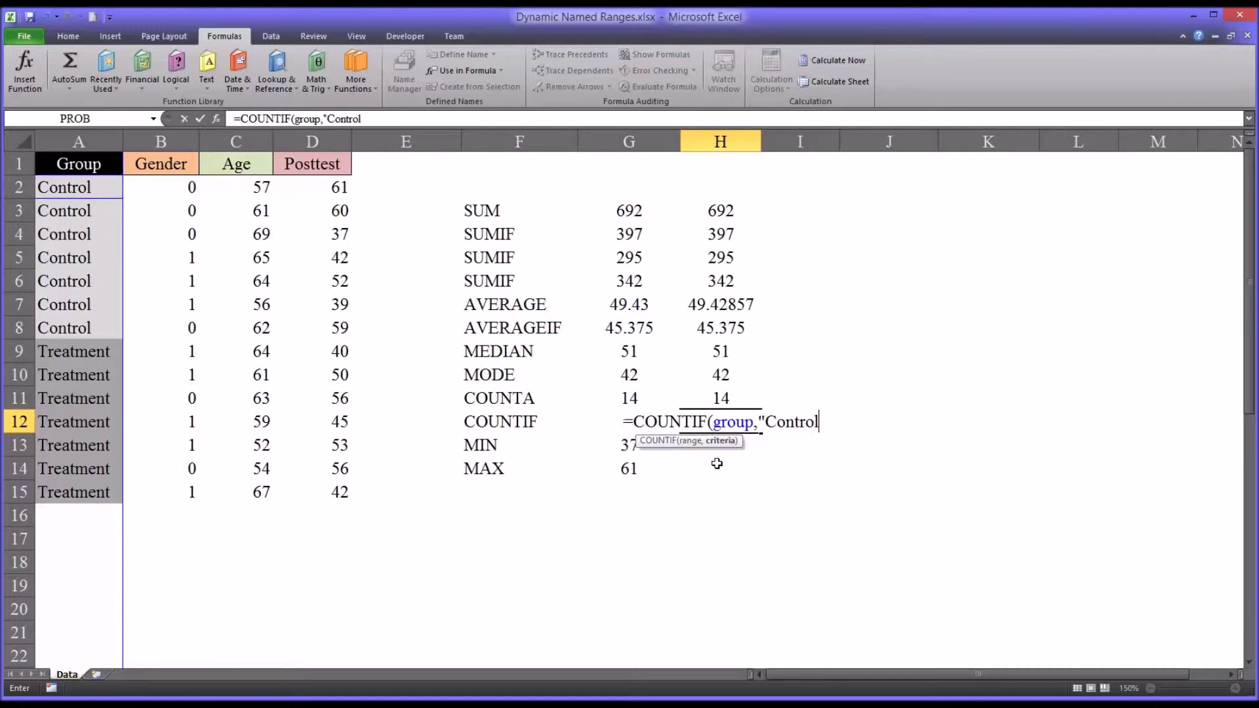
pyautogui.write('"')
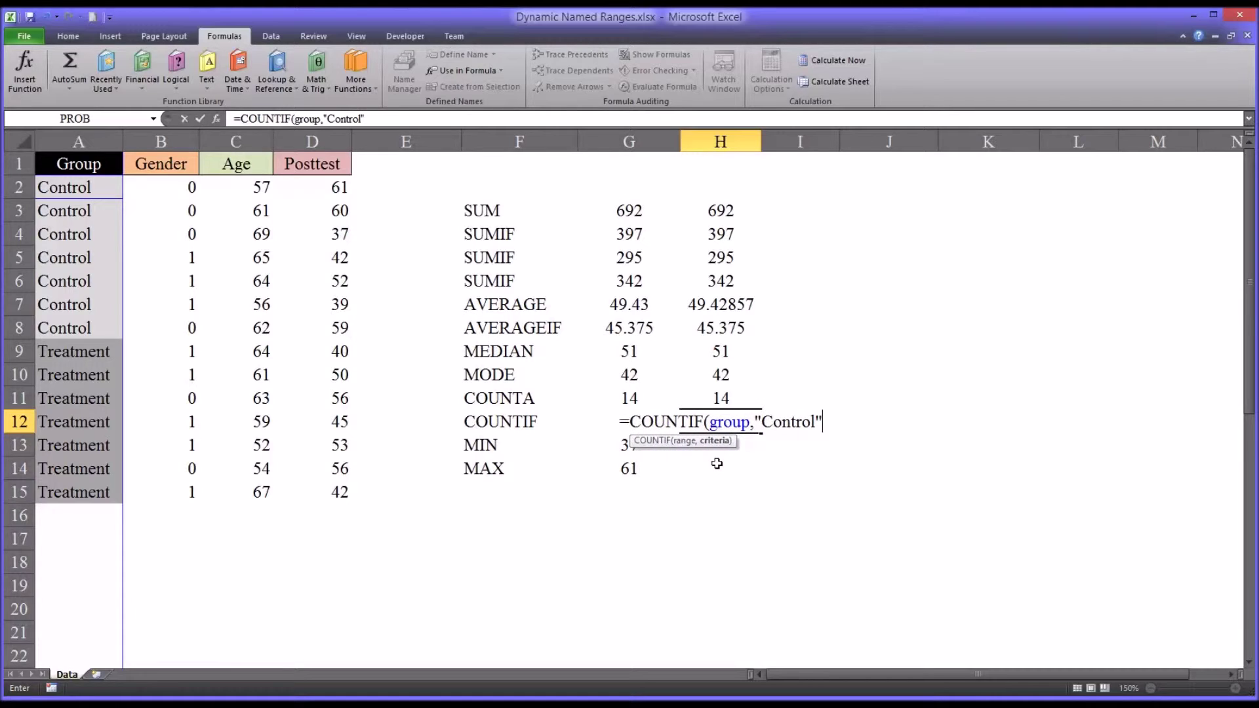
pyautogui.press('Return')
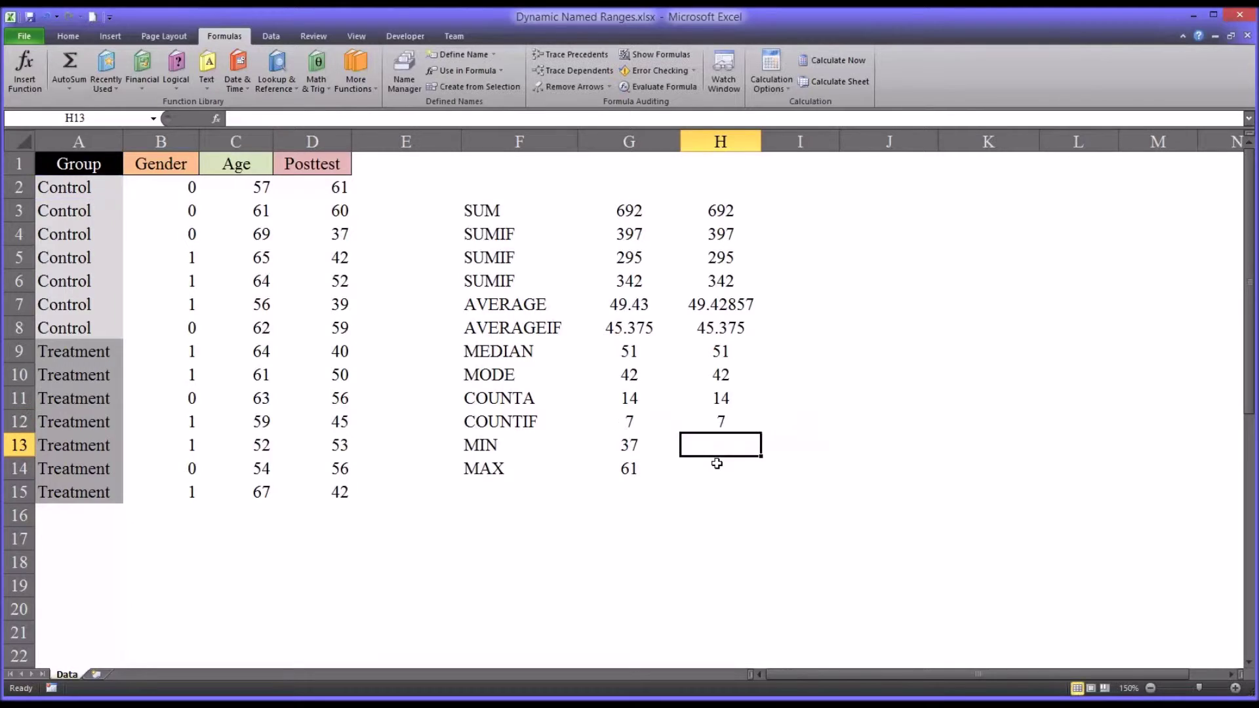
# - Verify H12's COUNTIF against the seven Control cells in A2:A8 and inspect G13's MIN formula
pyautogui.click(689, 423)
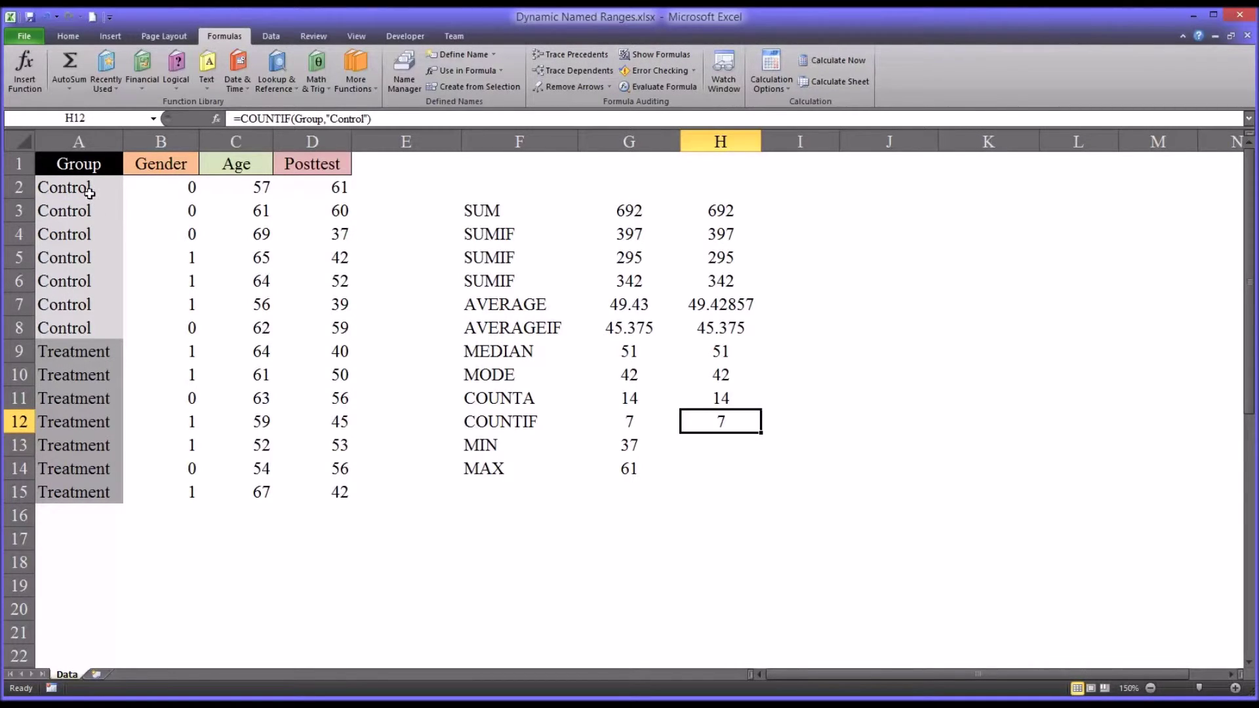
pyautogui.moveTo(84, 190); pyautogui.dragTo(90, 320)
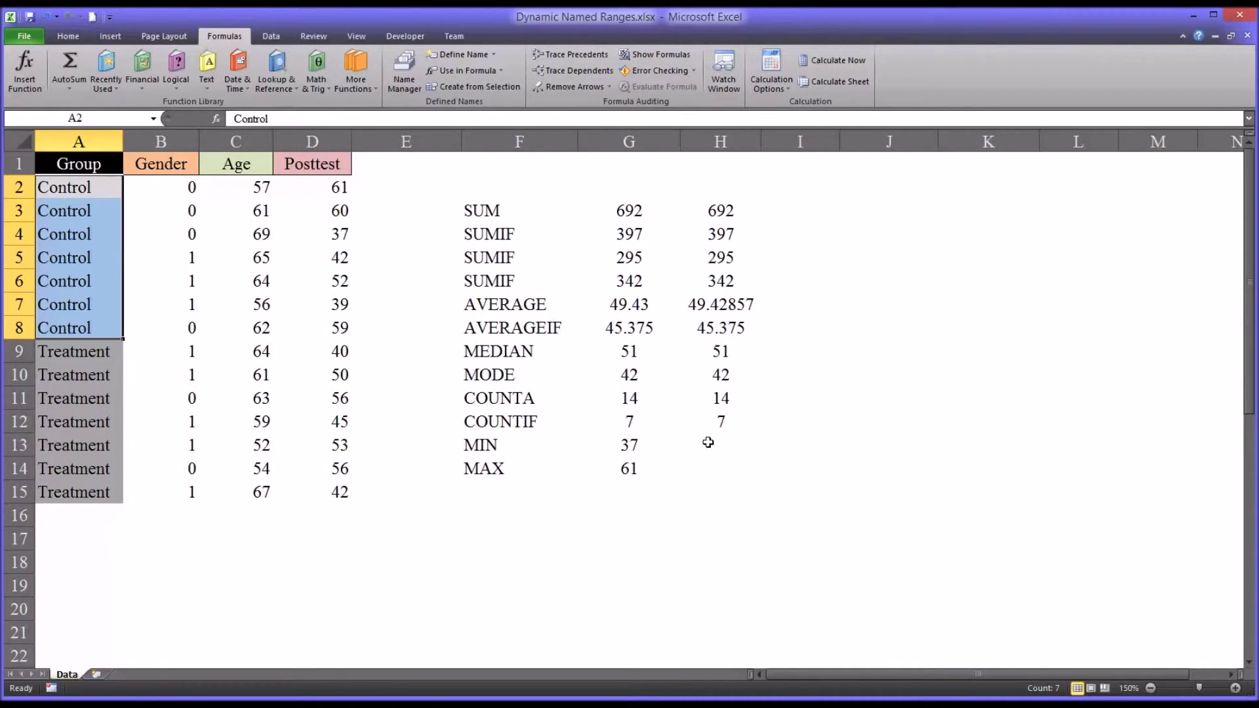
pyautogui.click(633, 444)
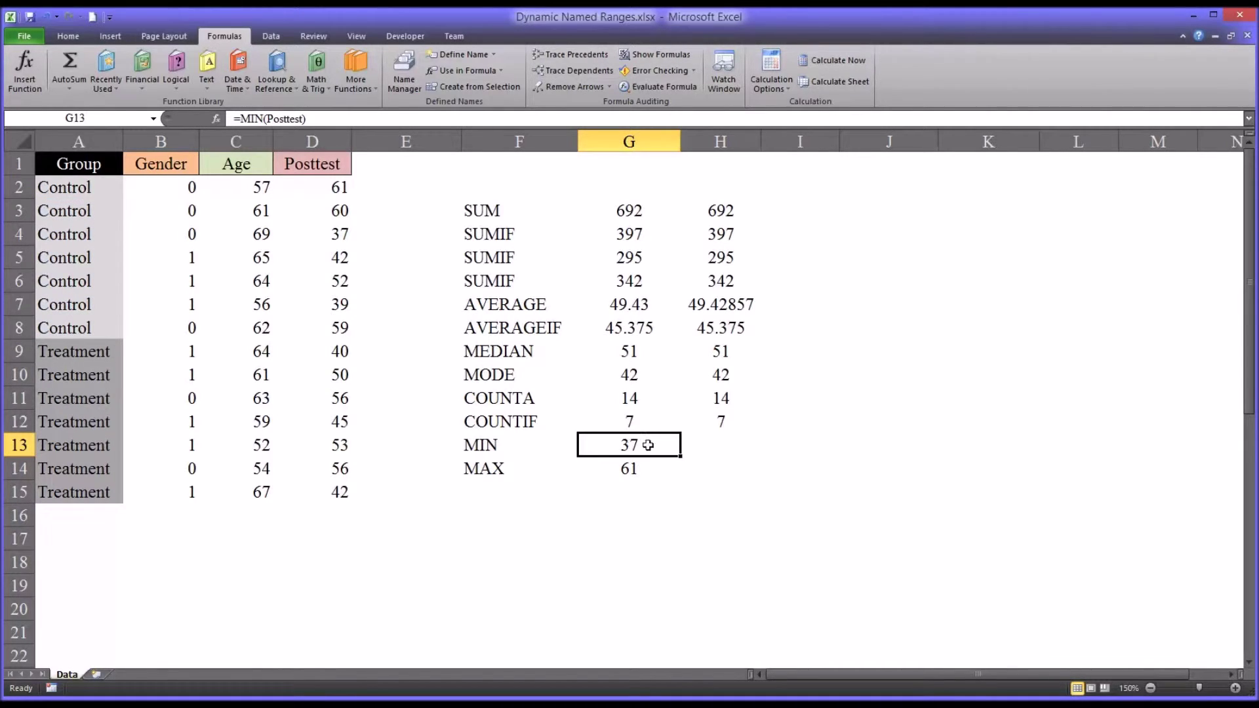
# - Enter =MIN(Posttest) in H13 and =MAX(Posttest) in H14, returning 37 and 61
pyautogui.click(713, 448)
pyautogui.write('=min')
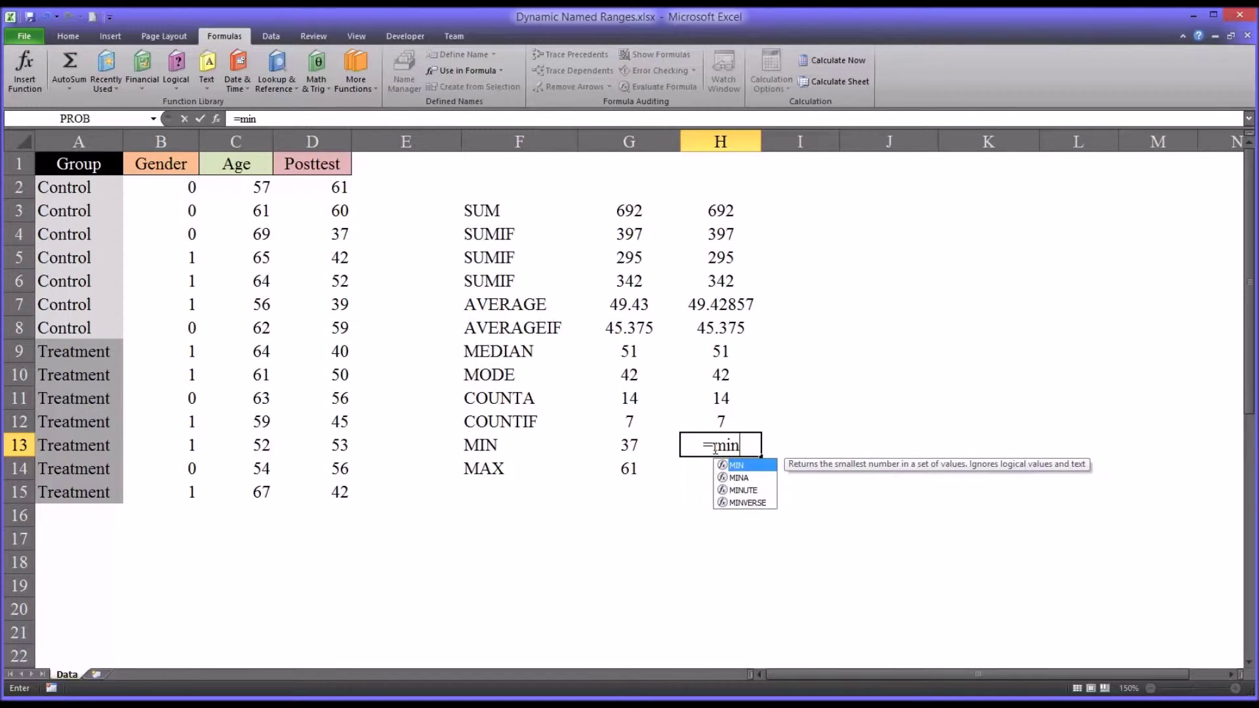
pyautogui.write('(')
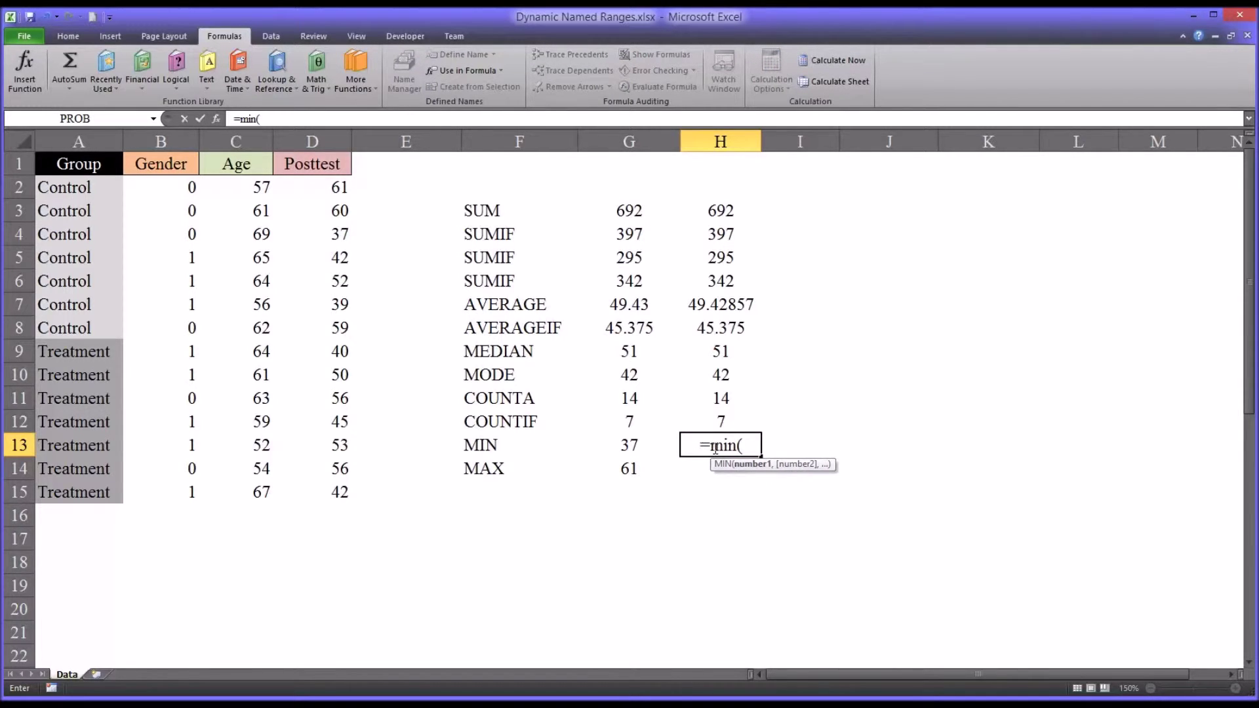
pyautogui.write('po')
pyautogui.press('Down')
pyautogui.press('Tab')
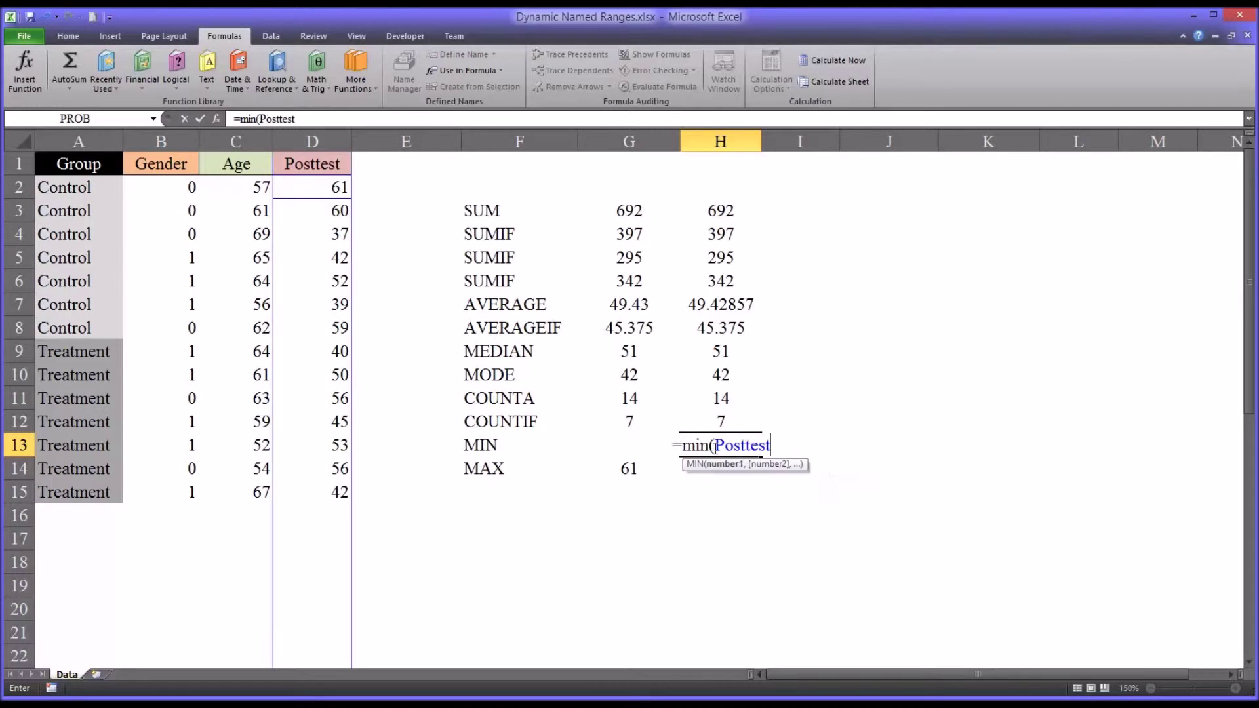
pyautogui.press('Return')
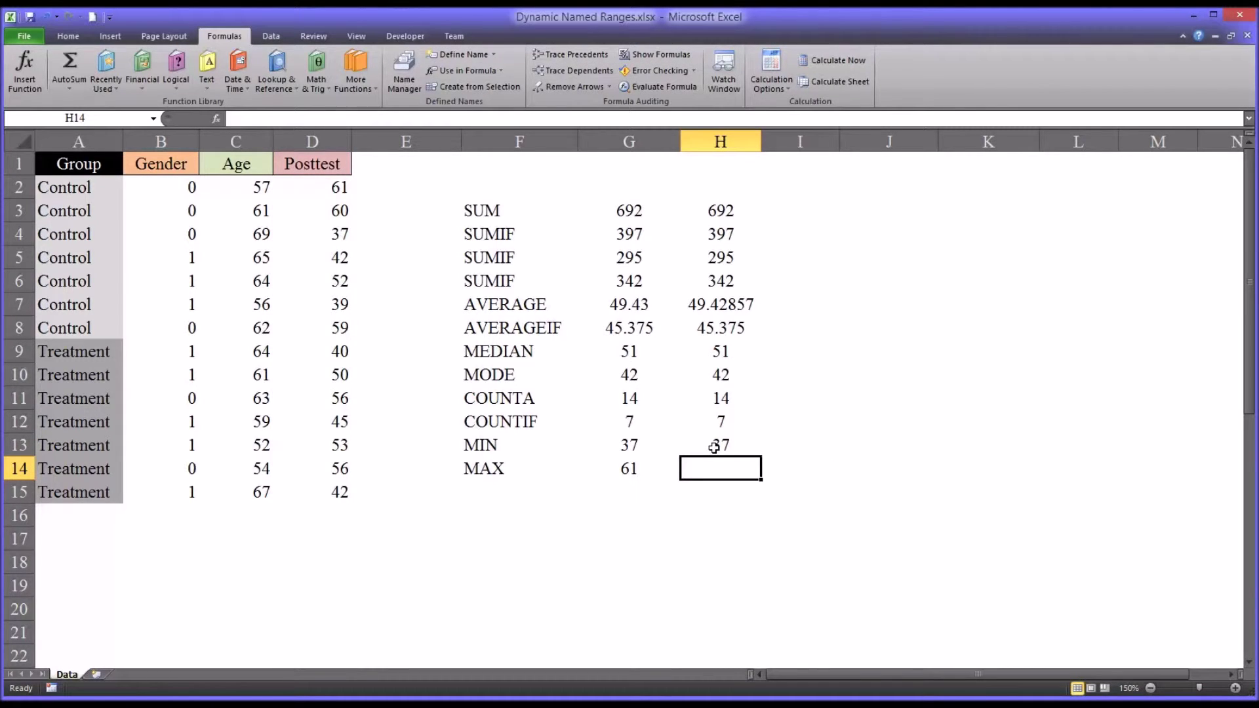
pyautogui.write('=max')
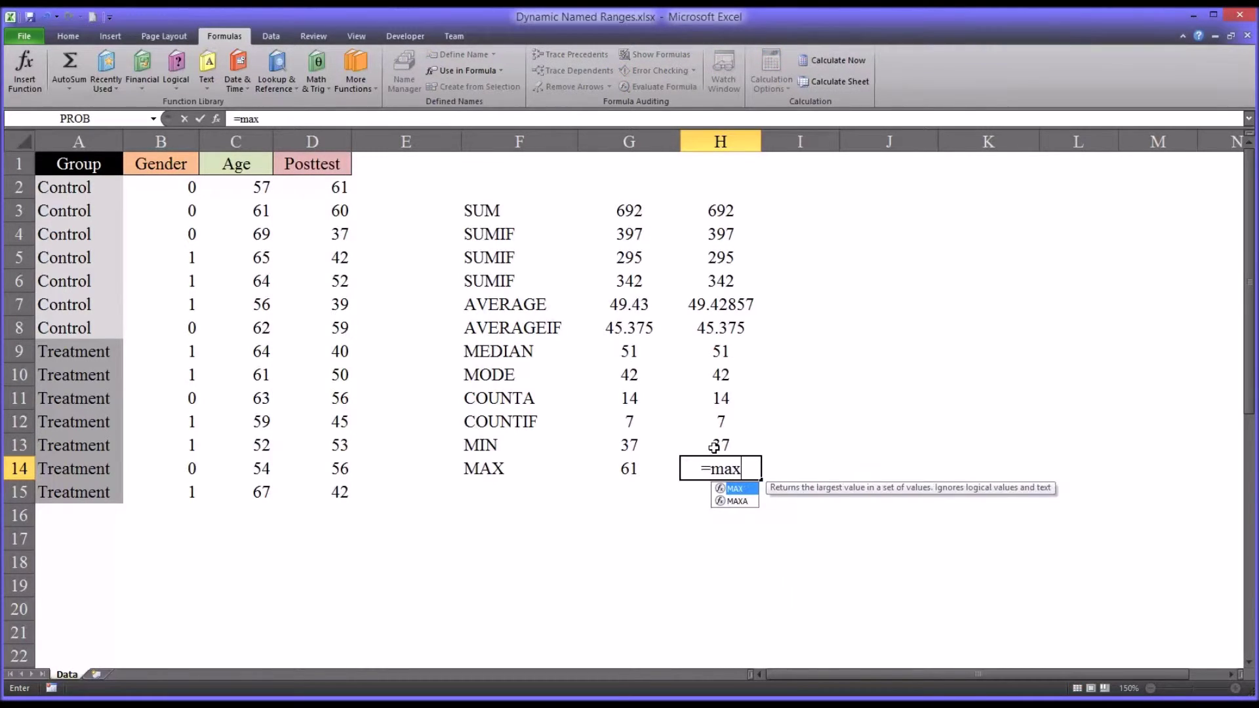
pyautogui.write('(')
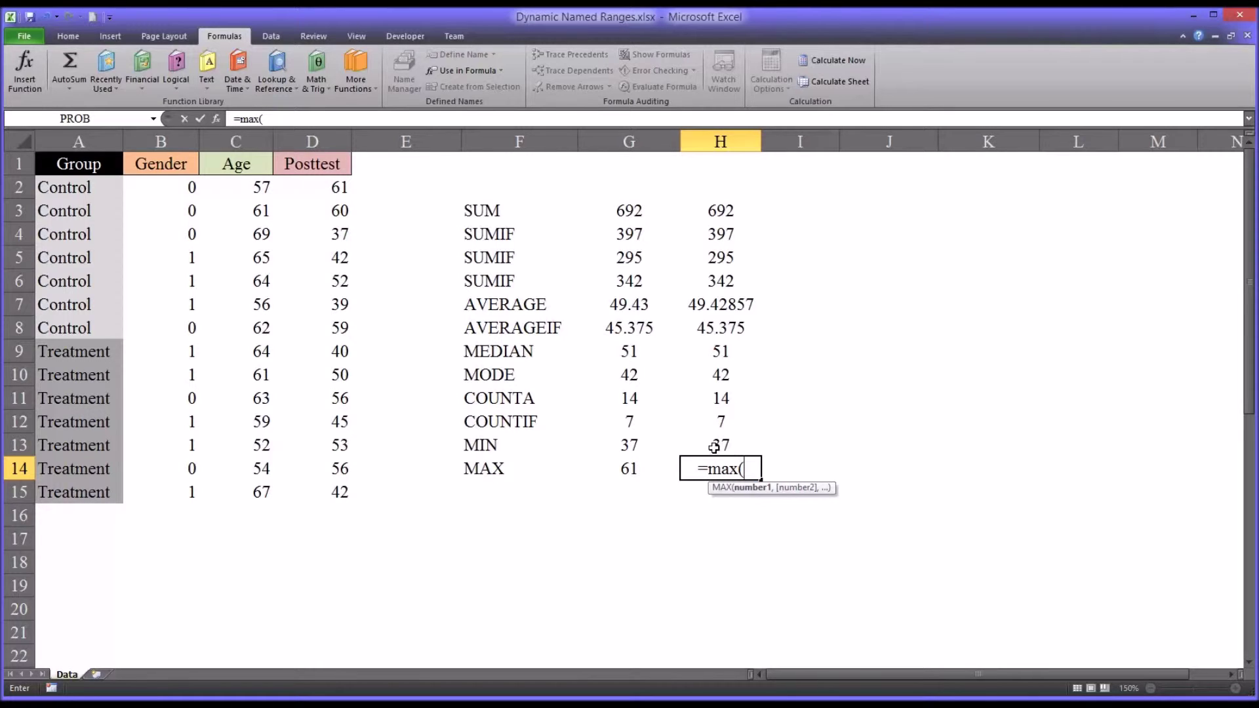
pyautogui.write('pos')
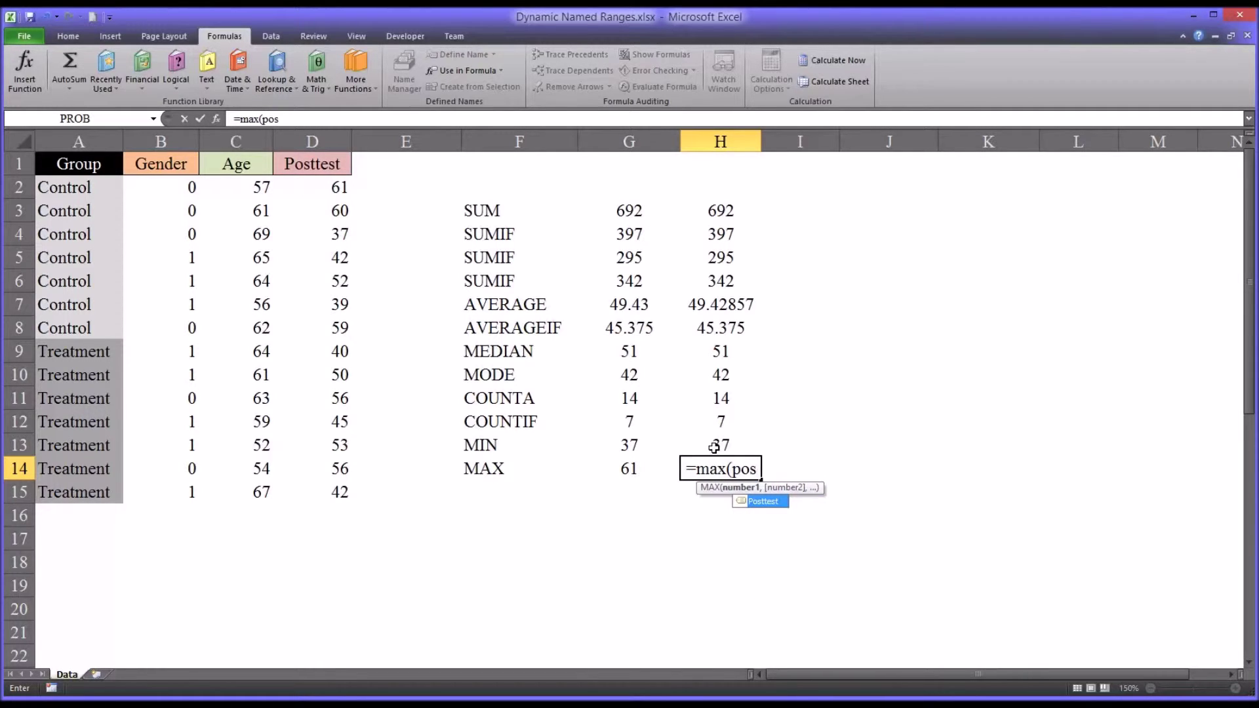
pyautogui.press('Tab')
pyautogui.press('Return')
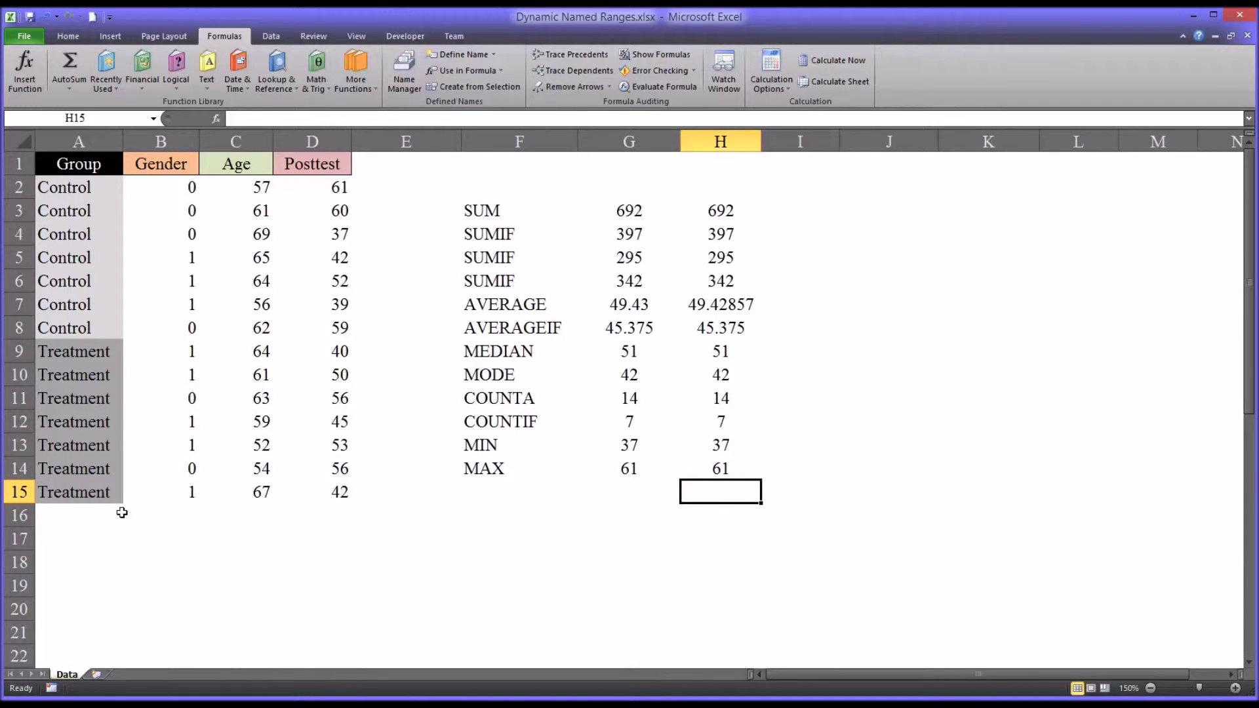
# - Fill row 16 with Control, Gender 0, Age 65, Posttest 57, bringing the SUM to 749
pyautogui.click(95, 517)
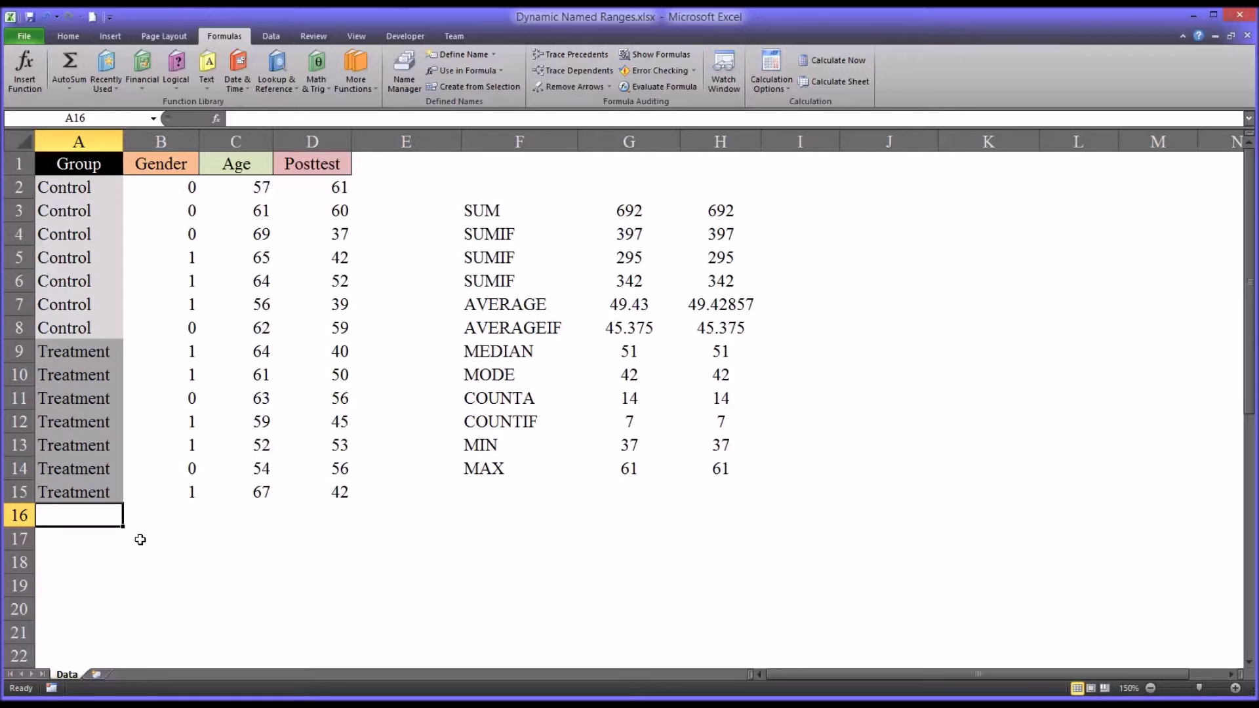
pyautogui.write('C')
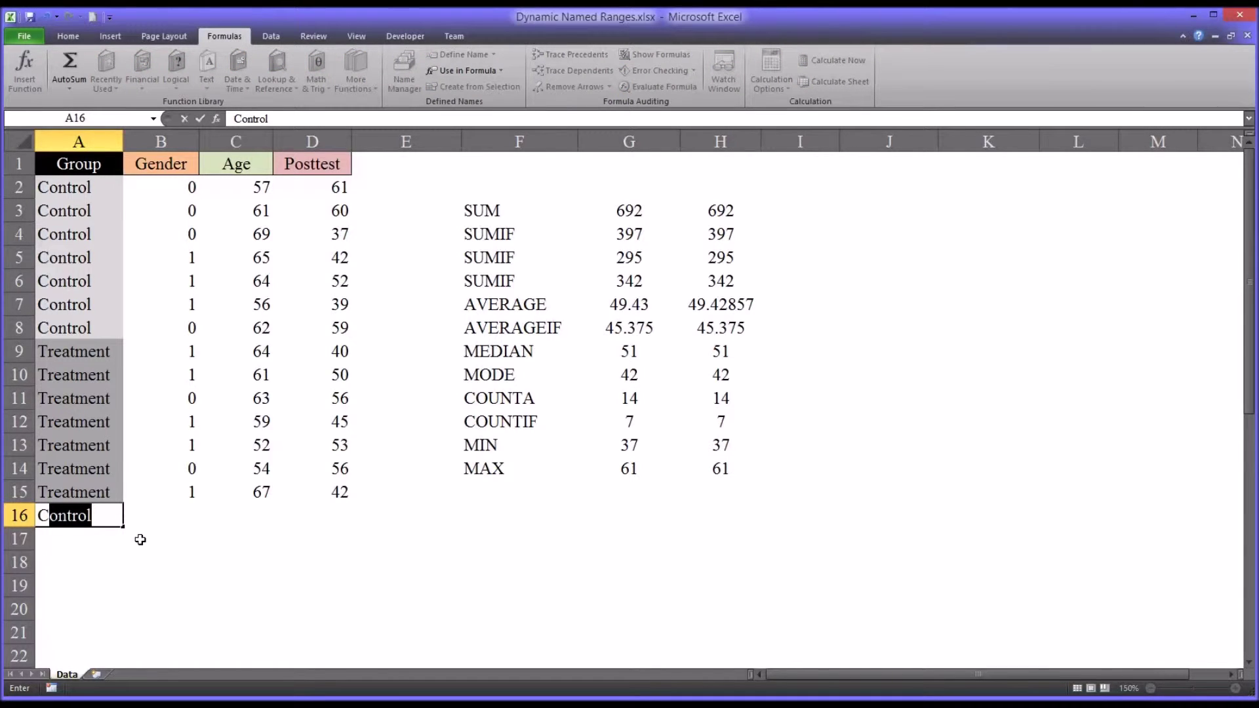
pyautogui.write('ontrol')
pyautogui.press('Tab')
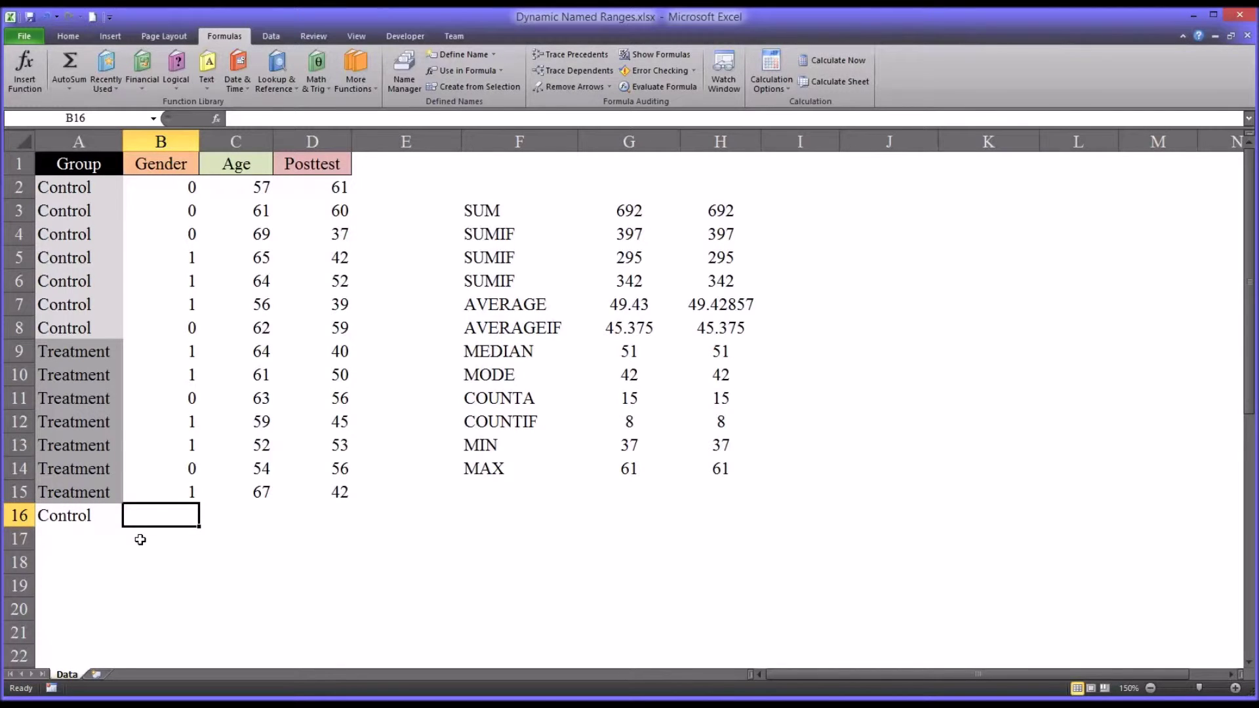
pyautogui.write('0')
pyautogui.press('Tab')
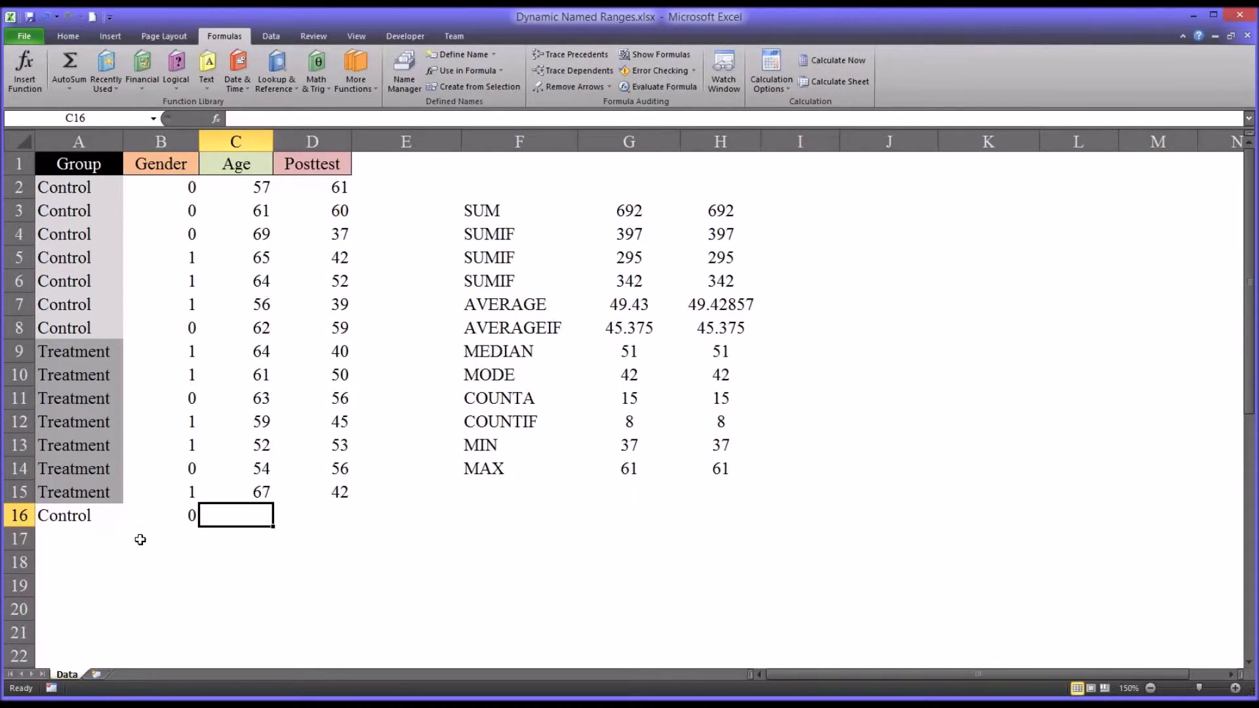
pyautogui.write('65')
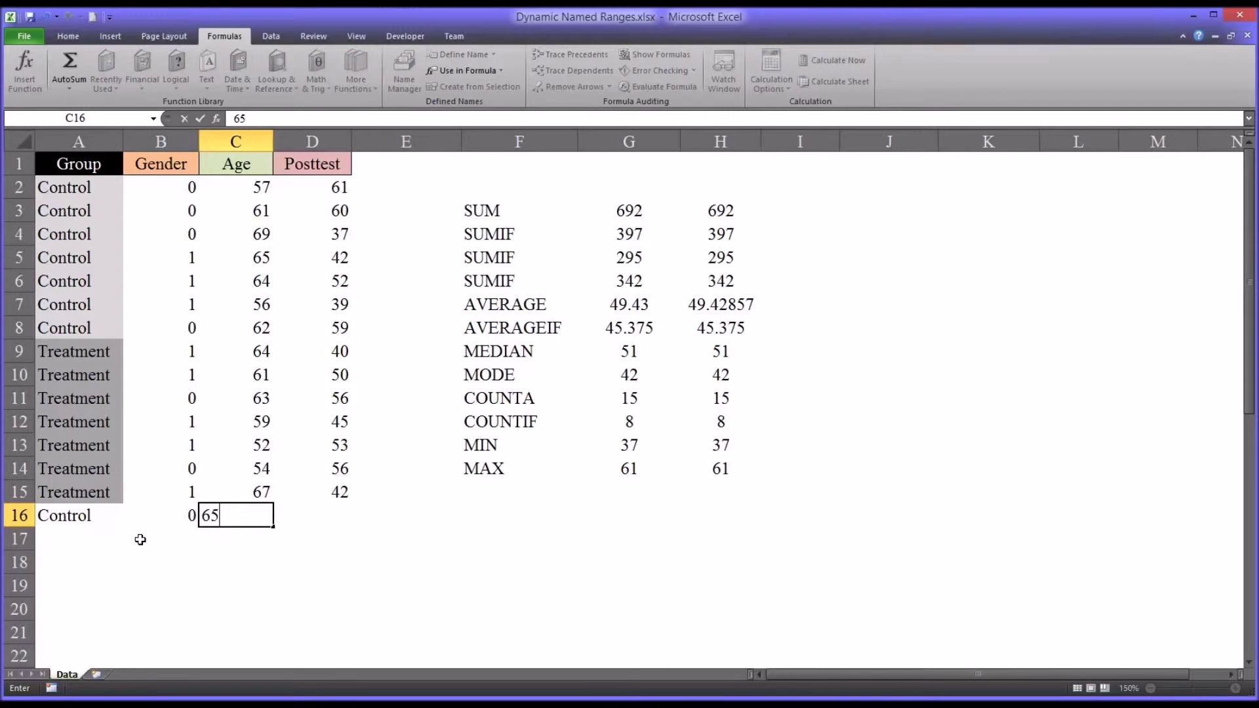
pyautogui.press('Tab')
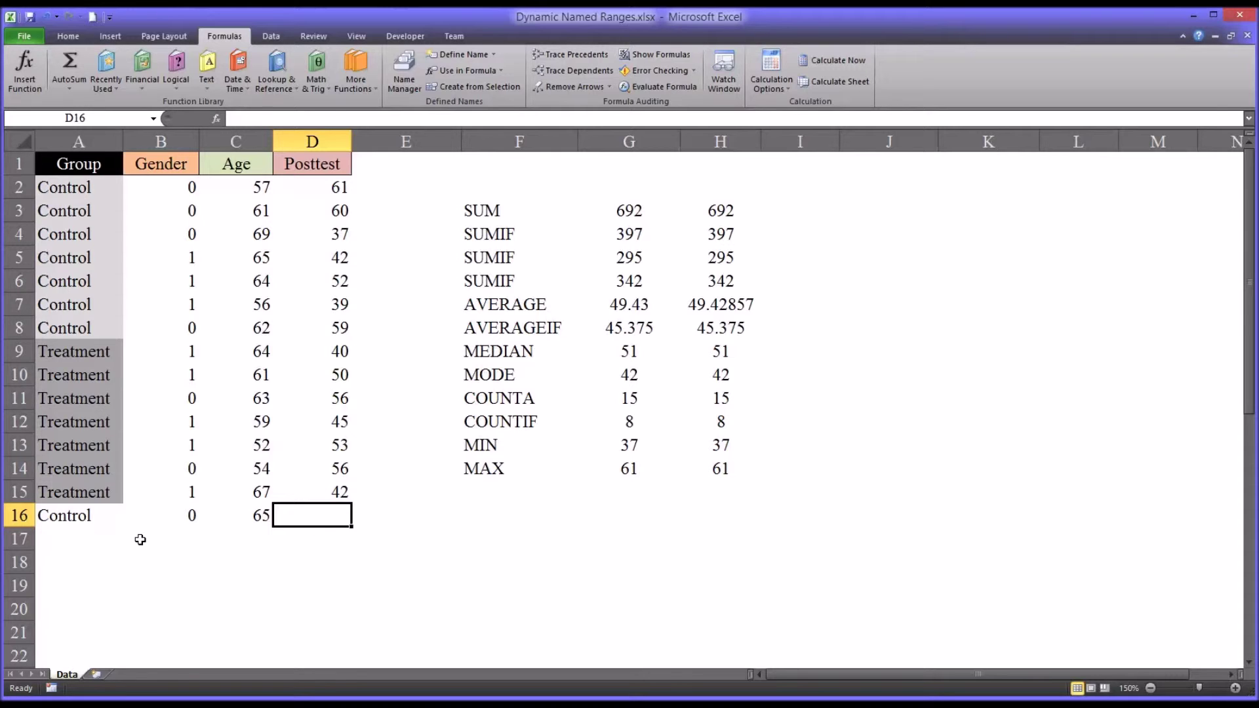
pyautogui.write('57')
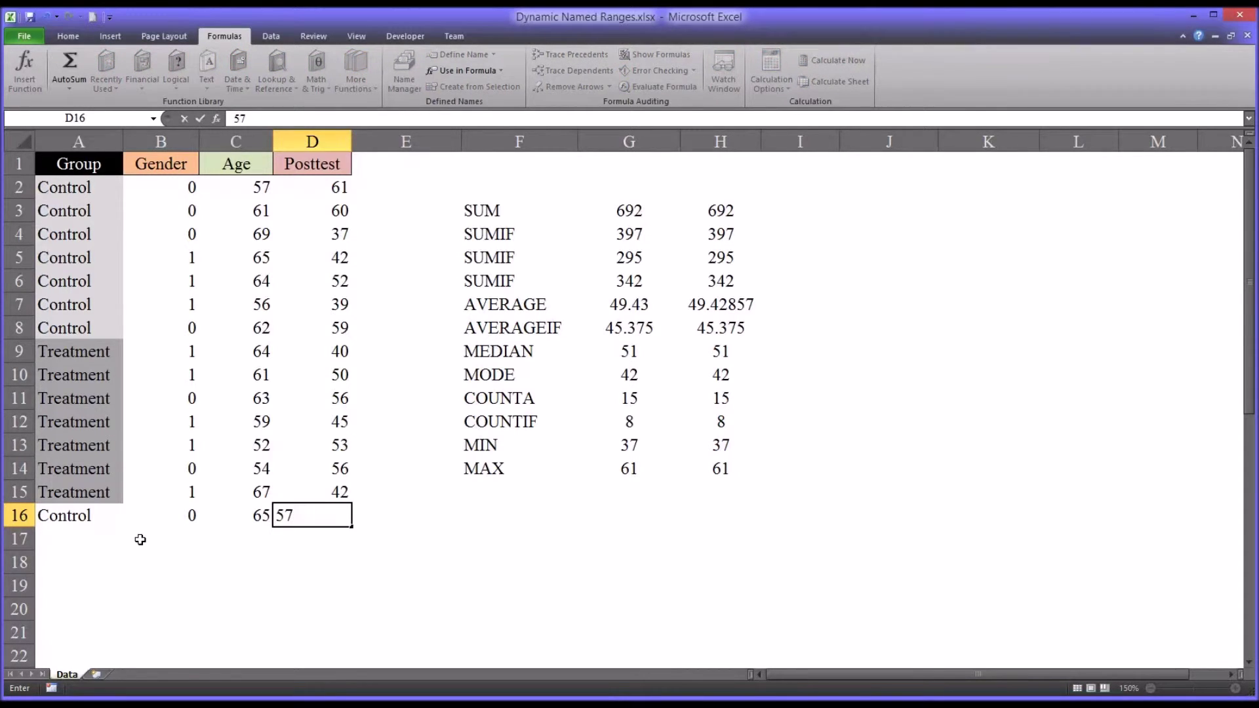
pyautogui.press('Return')
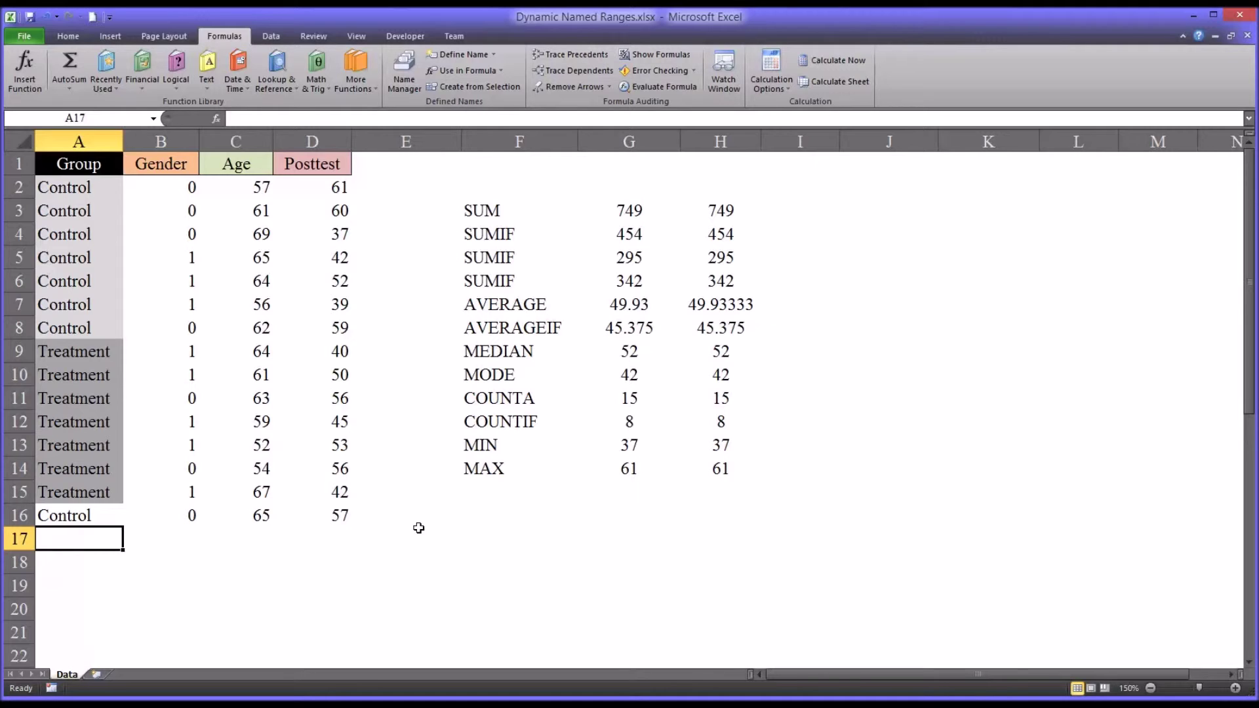
pyautogui.moveTo(716, 211); pyautogui.dragTo(703, 467)
pyautogui.press('Delete')
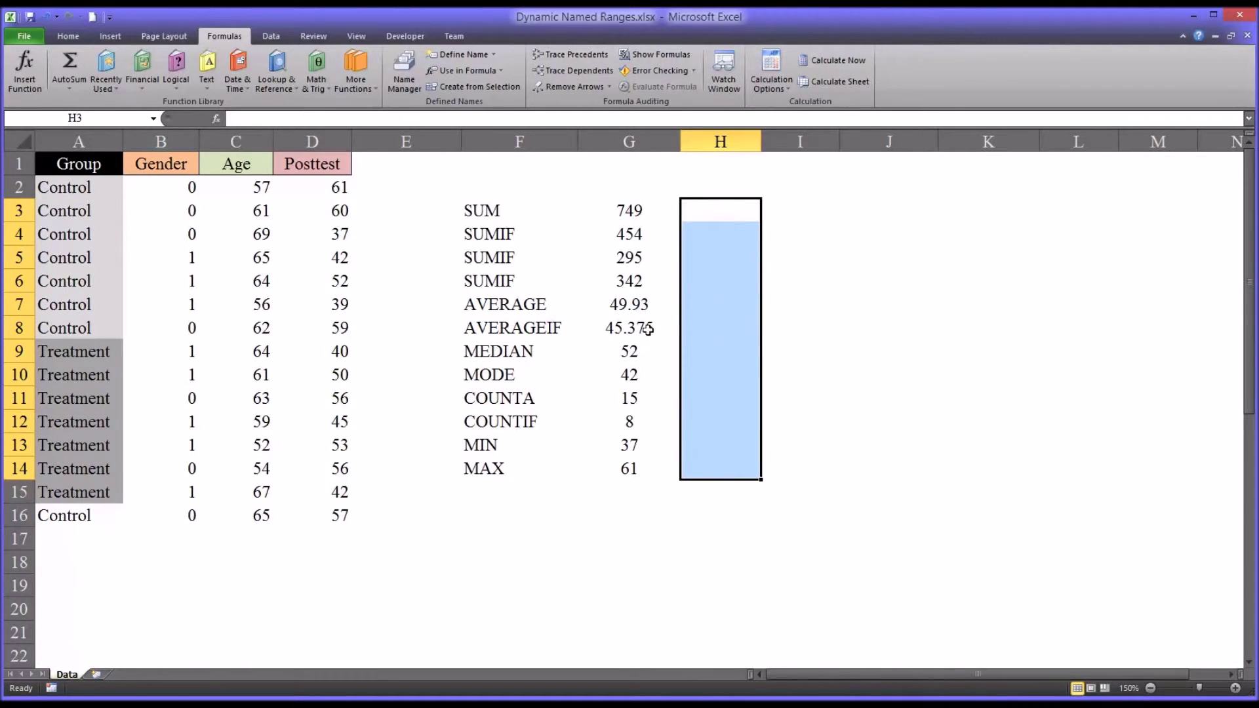
pyautogui.click(602, 209)
pyautogui.click(592, 231)
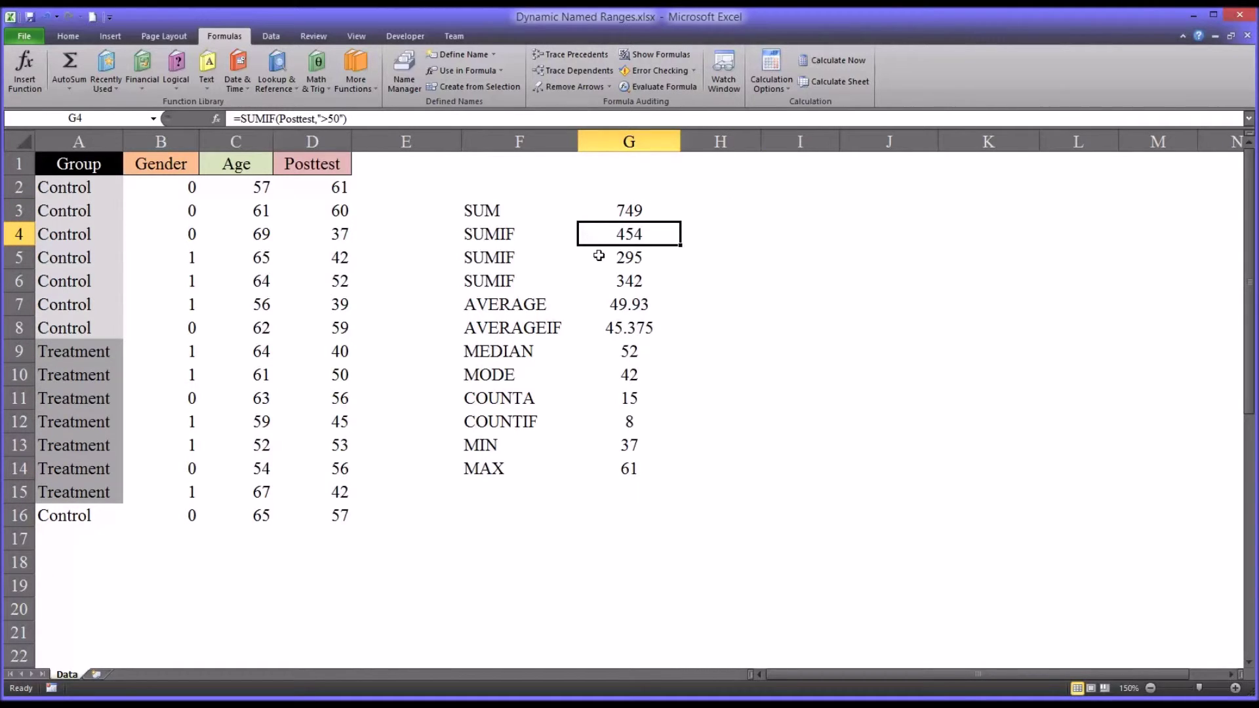
pyautogui.click(598, 256)
pyautogui.click(600, 283)
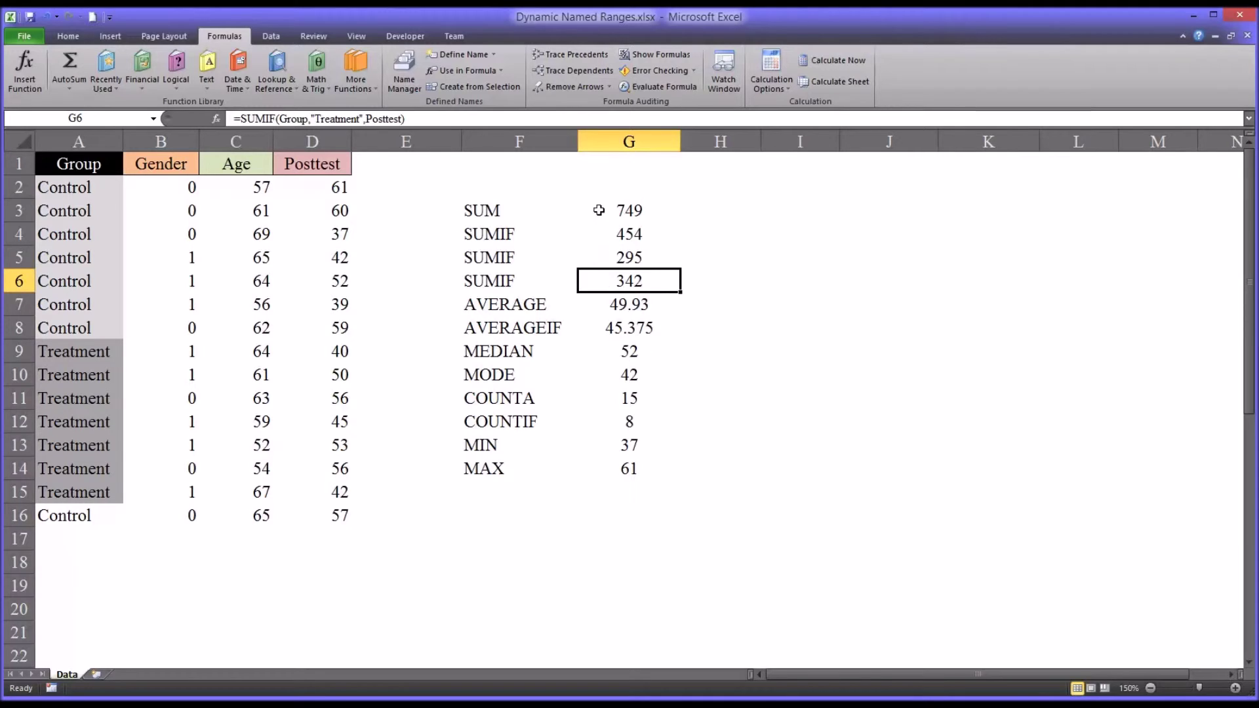
pyautogui.moveTo(599, 210); pyautogui.dragTo(594, 472)
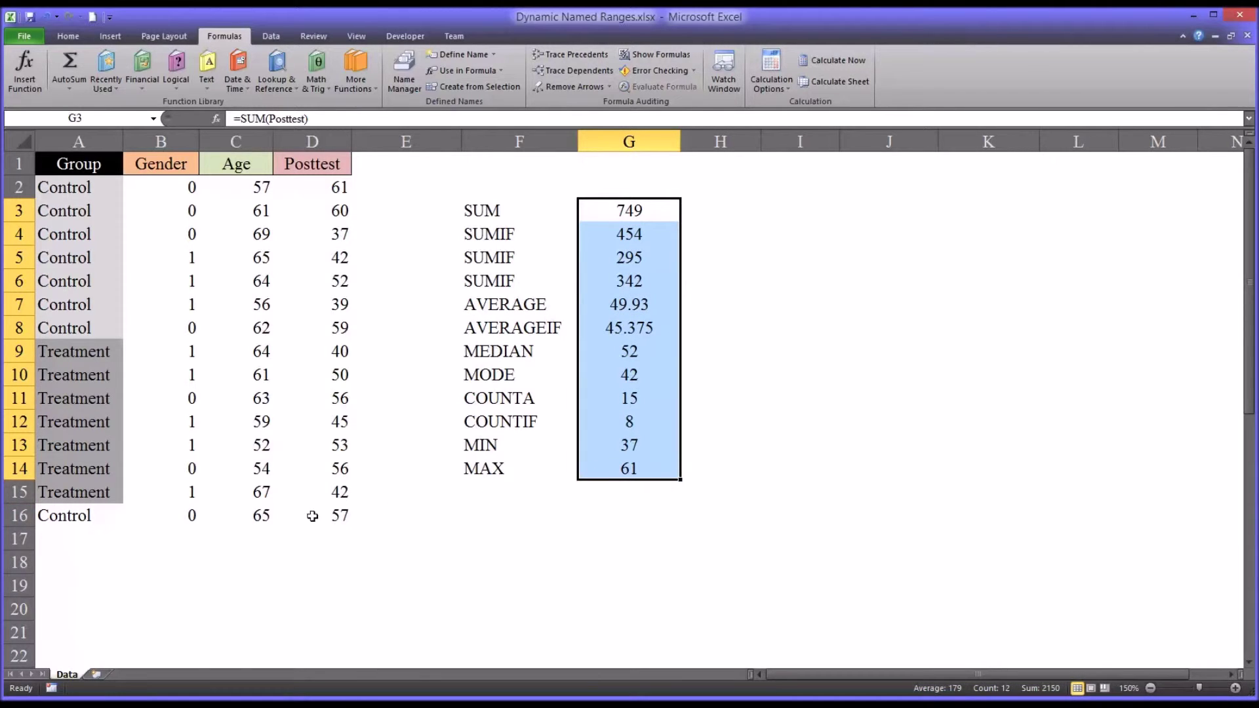
pyautogui.click(112, 514)
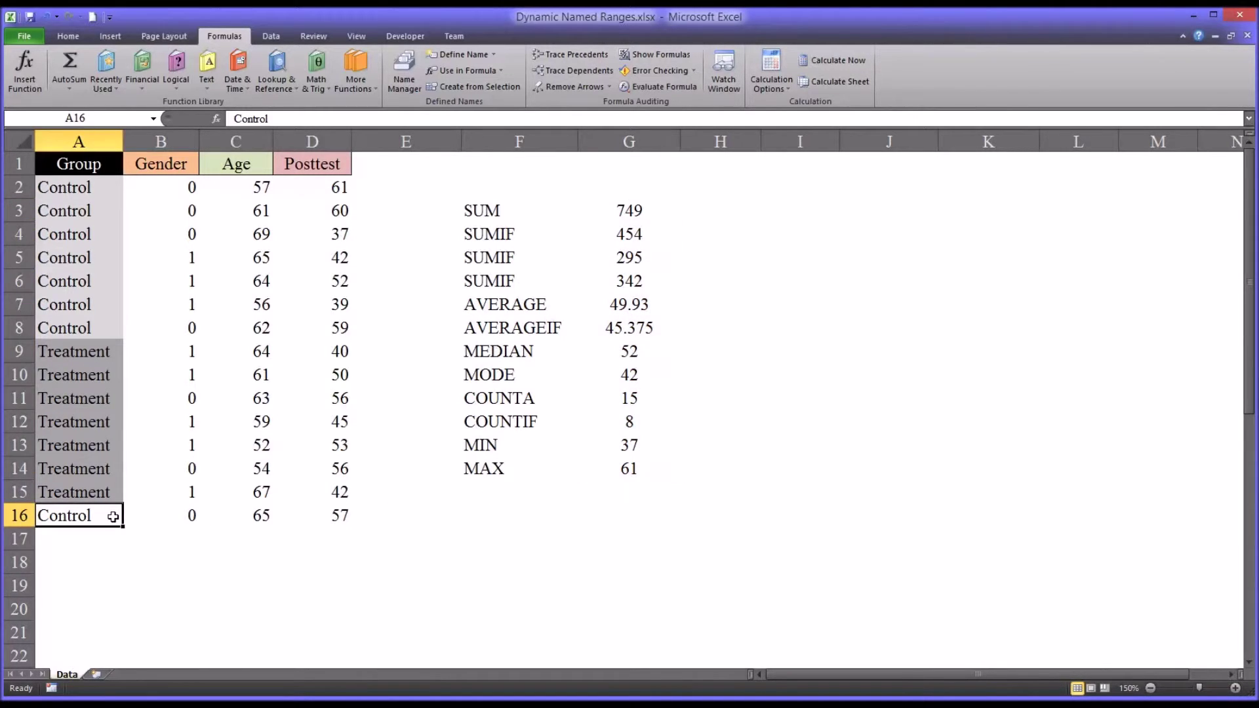
pyautogui.click(592, 421)
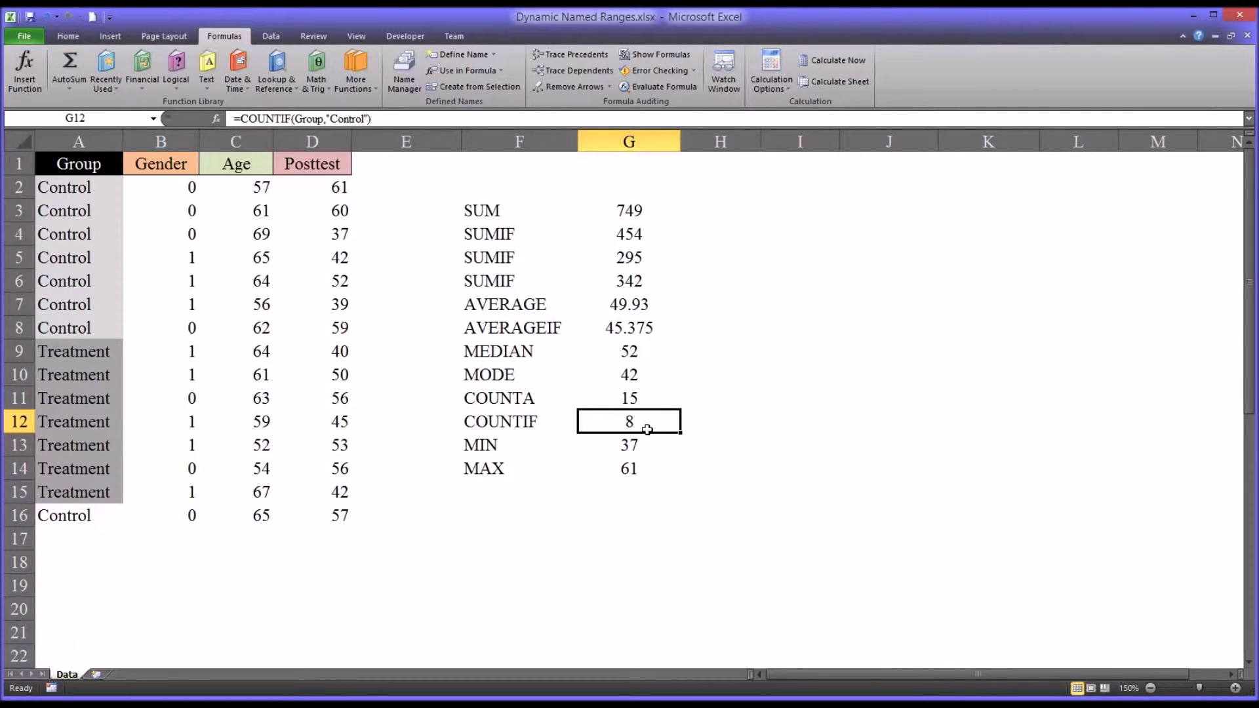
pyautogui.click(81, 516)
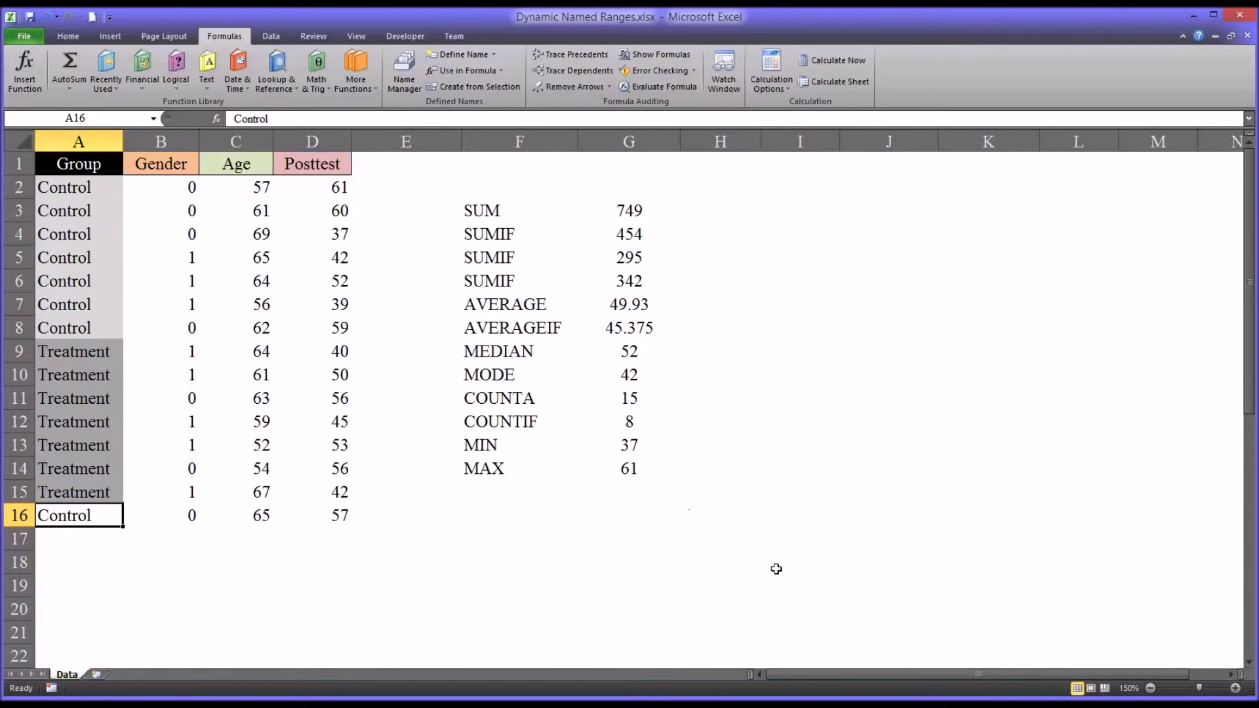
pyautogui.click(347, 515)
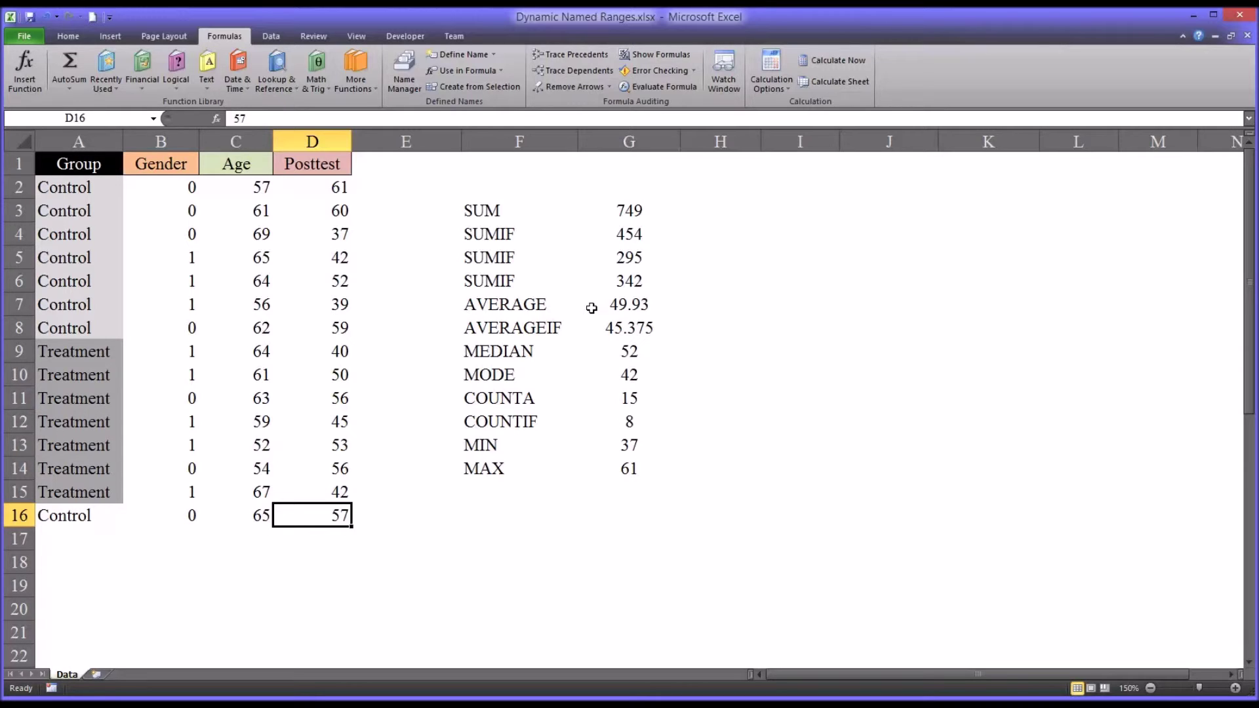
pyautogui.press('Left')
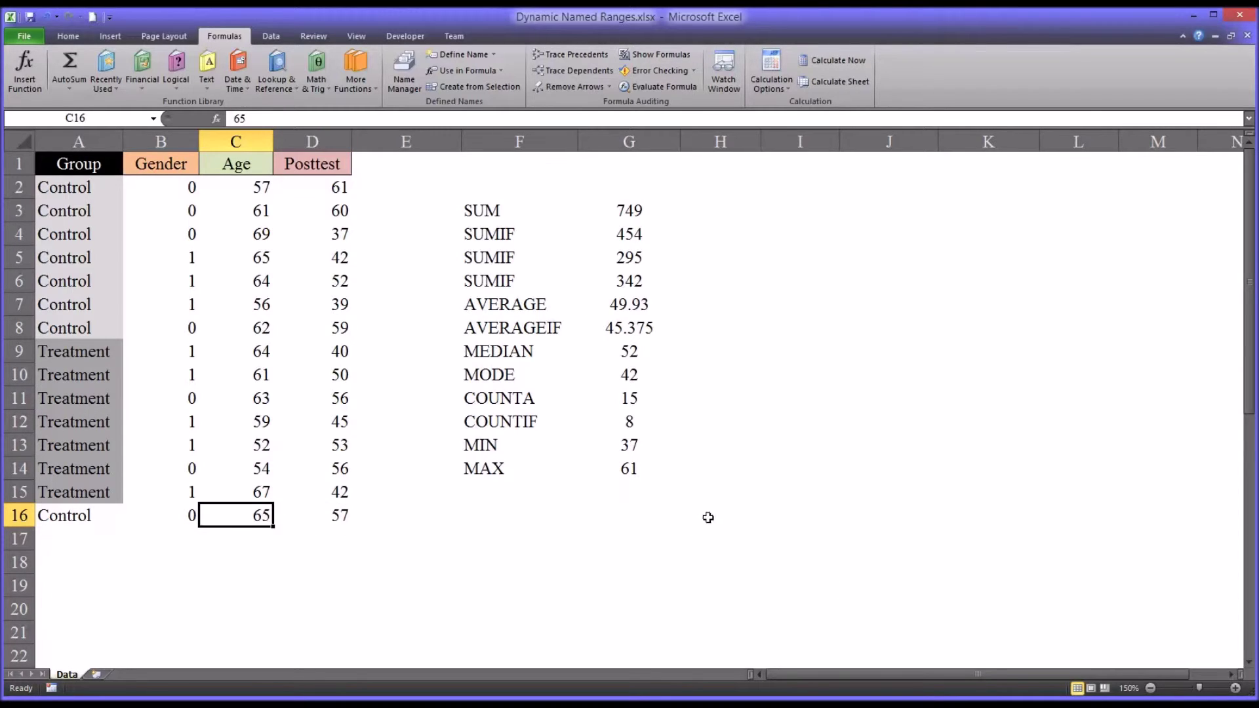
pyautogui.click(601, 330)
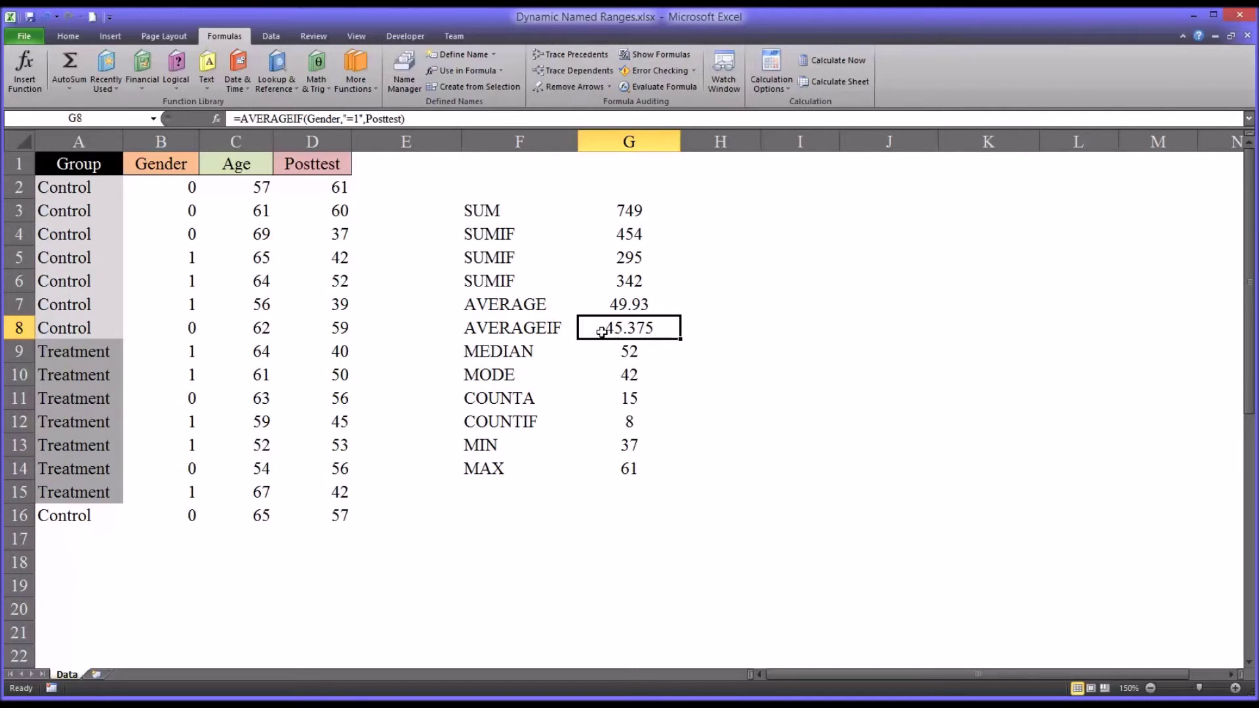
pyautogui.click(191, 515)
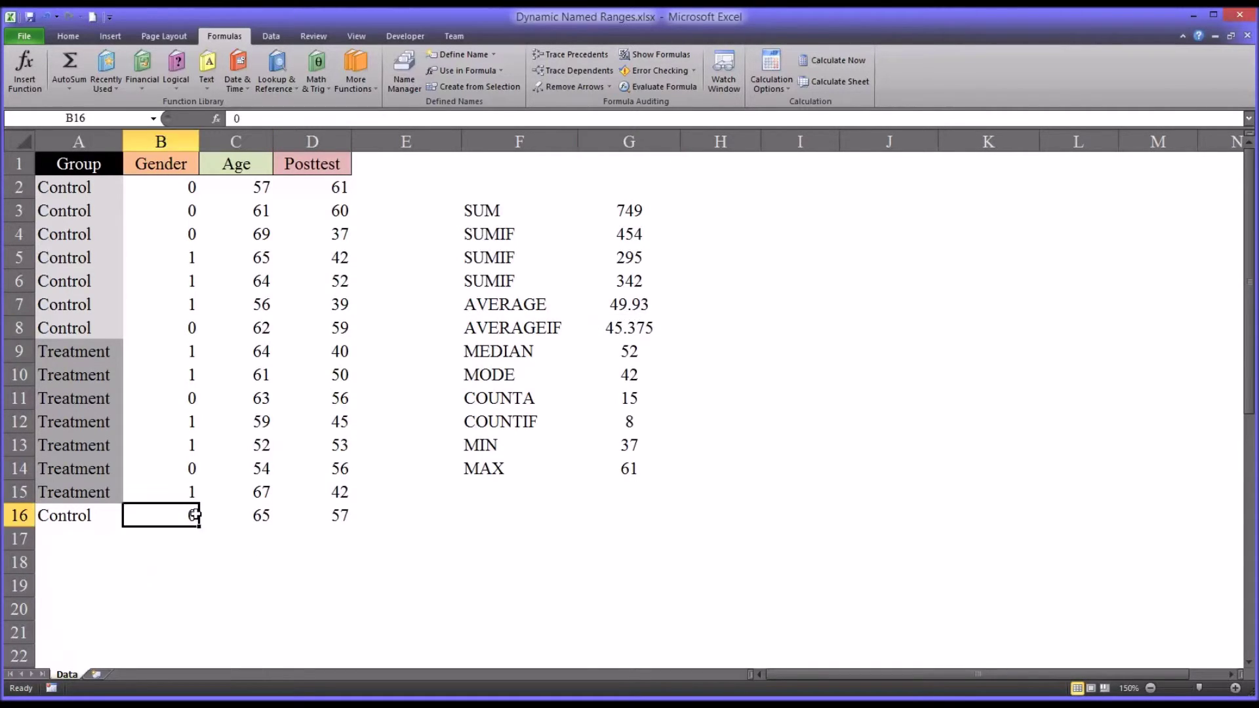
# - Fill row 17 with Treatment, Gender 1, Age 64 and Posttest 63
pyautogui.click(82, 536)
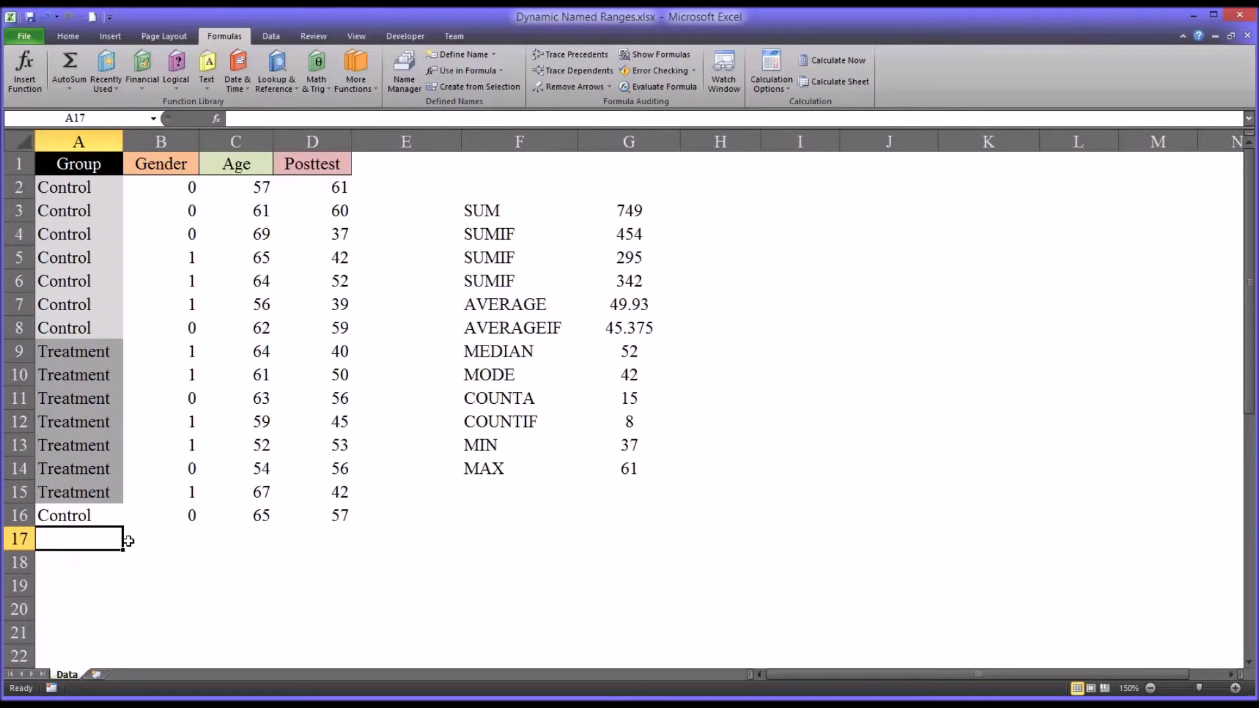
pyautogui.write('Treatment')
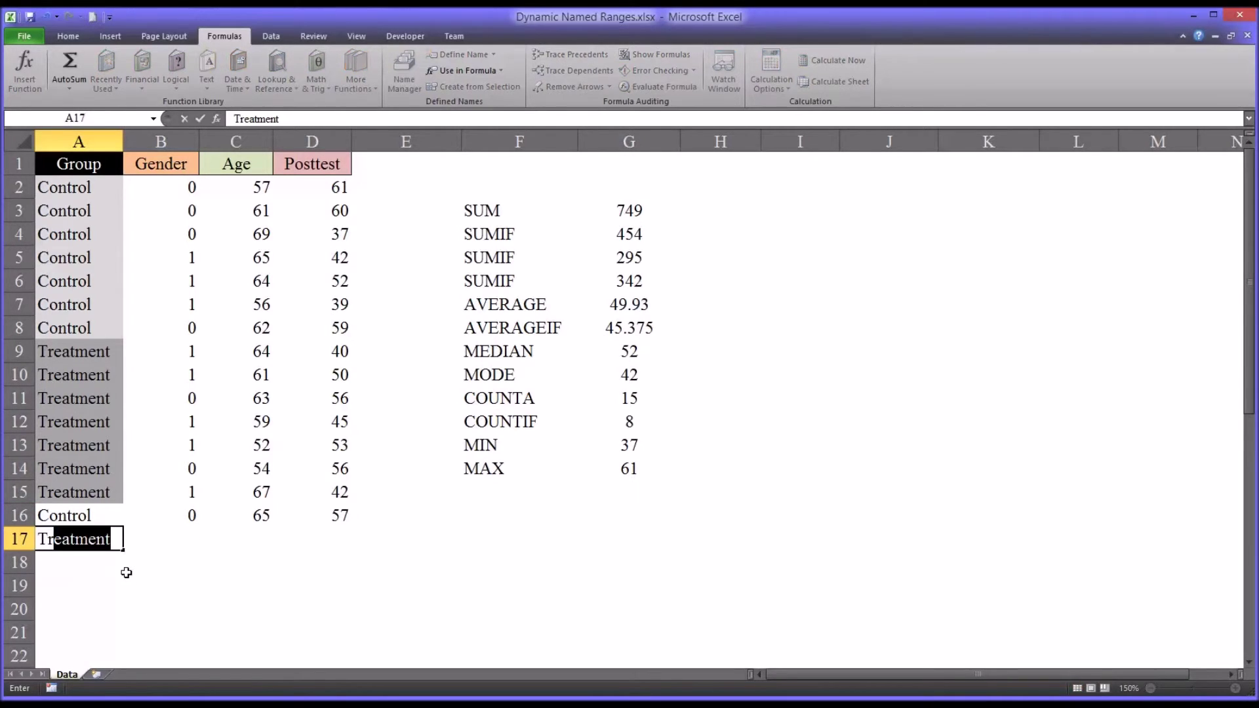
pyautogui.press('Tab')
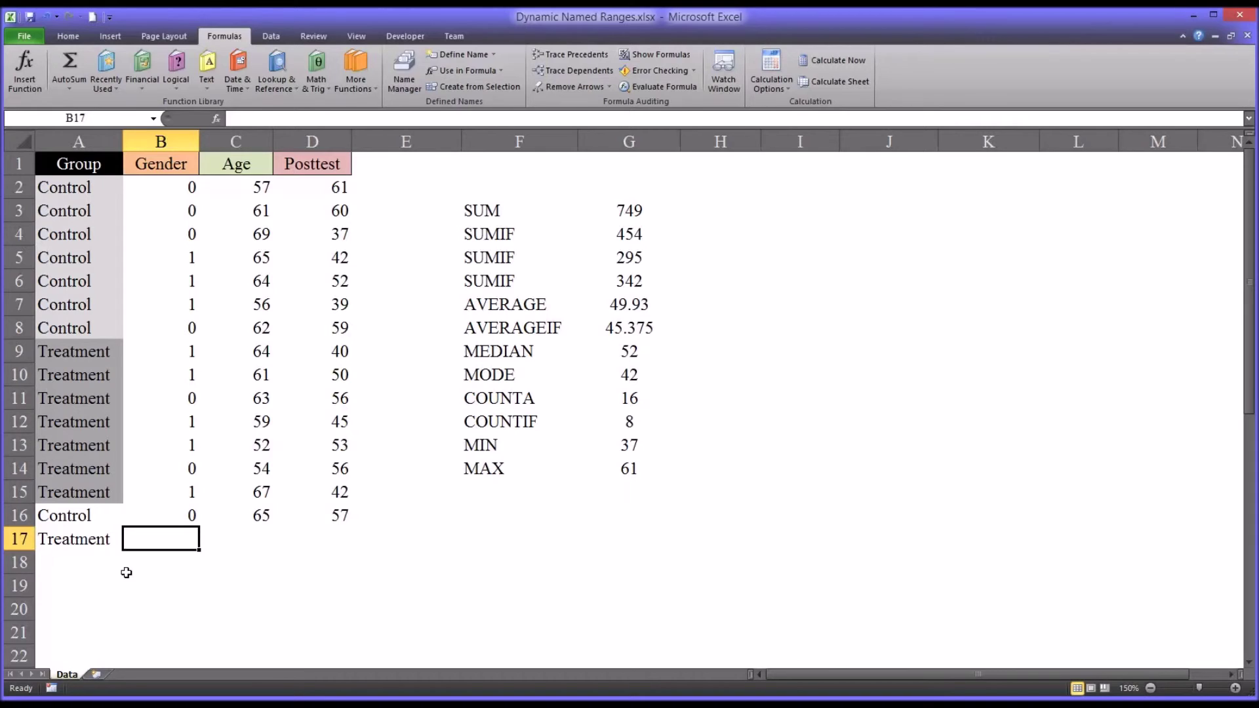
pyautogui.write('1')
pyautogui.press('Tab')
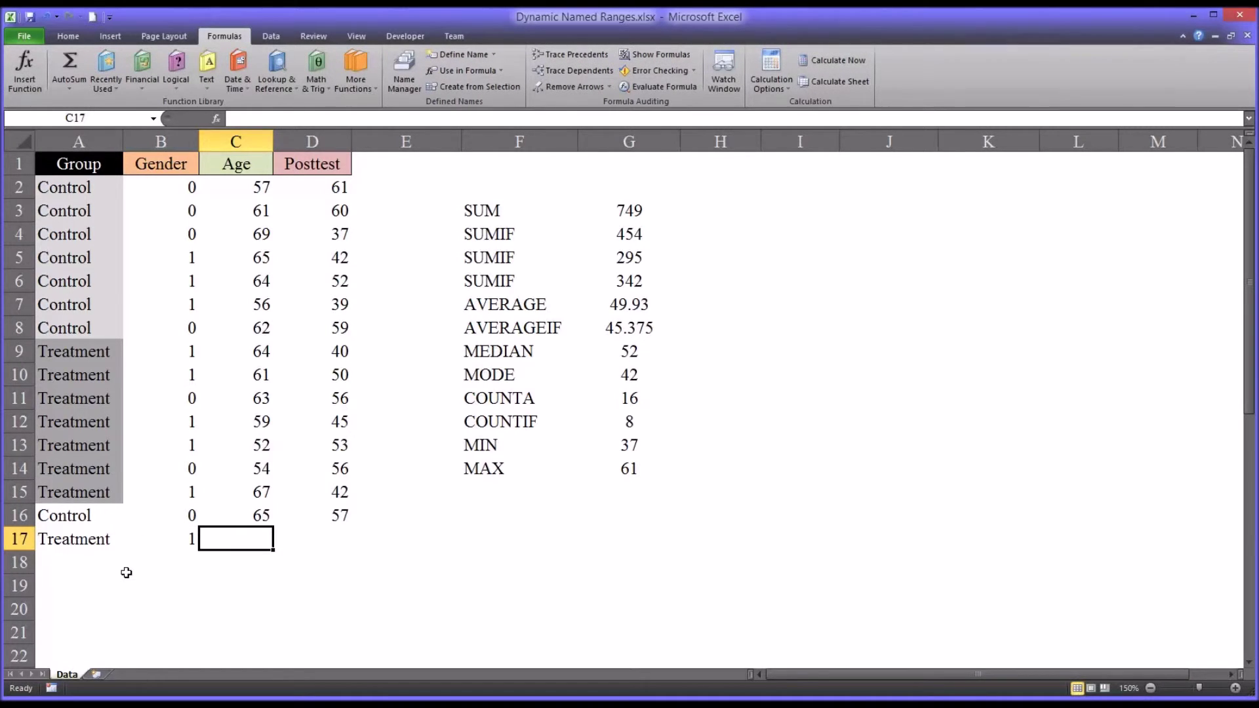
pyautogui.write('6')
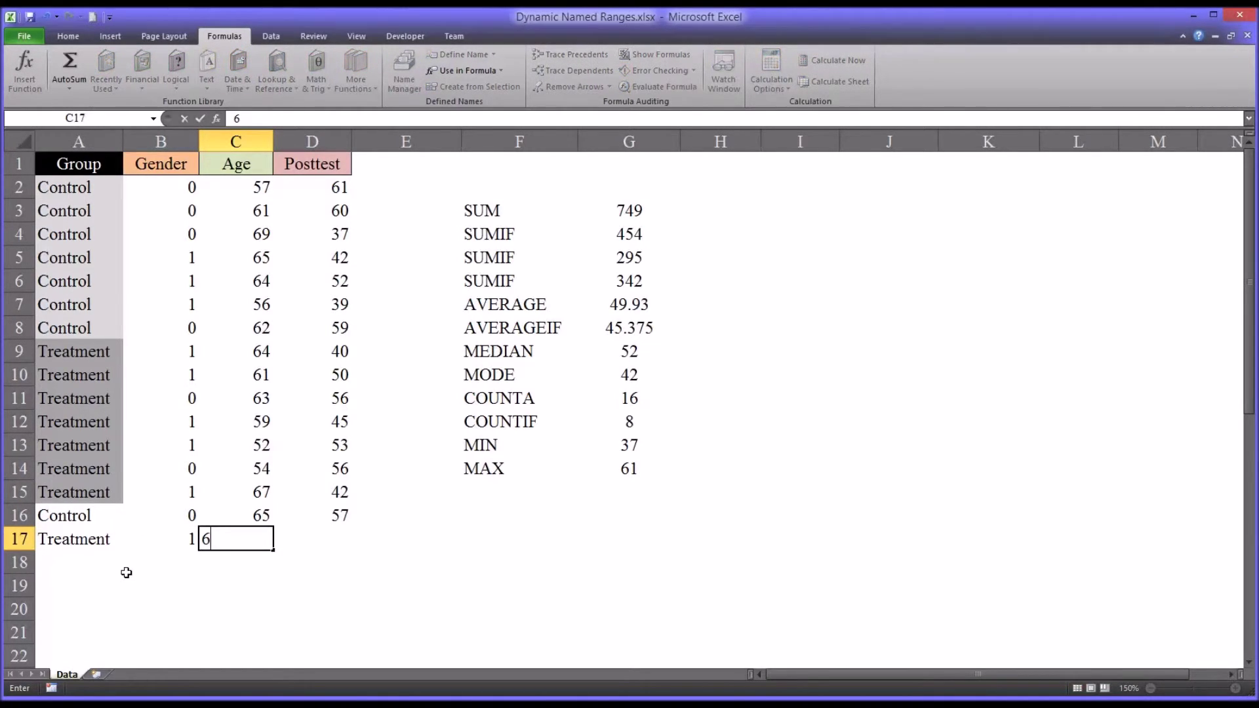
pyautogui.write('4')
pyautogui.press('Tab')
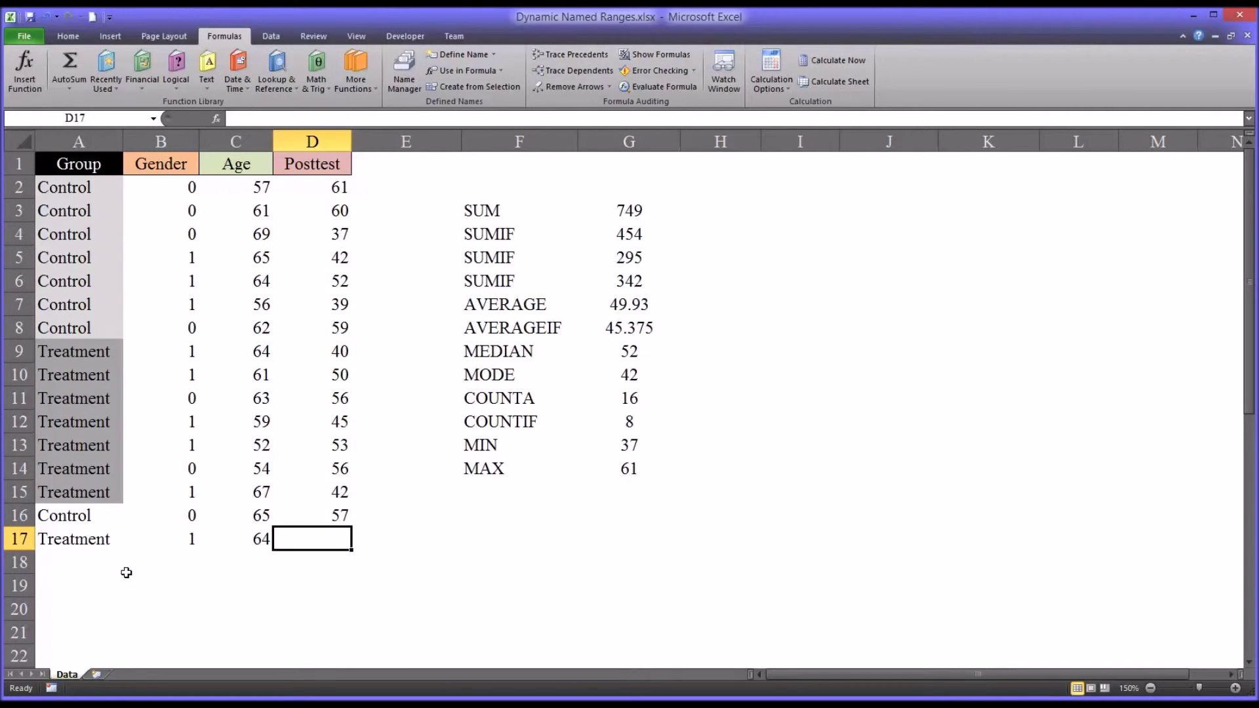
pyautogui.write('63')
pyautogui.press('Return')
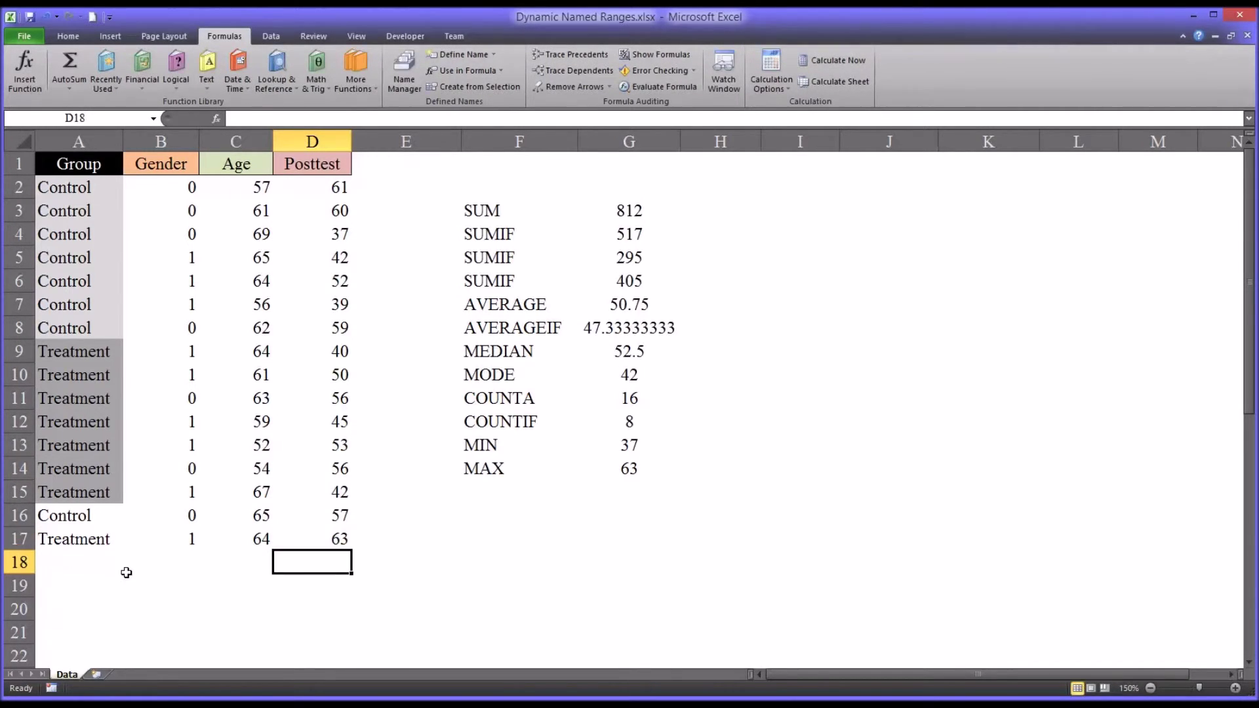
# - Check the recalculated MAX, AVERAGEIF and AVERAGE results in G14, G8 and G7
pyautogui.click(590, 470)
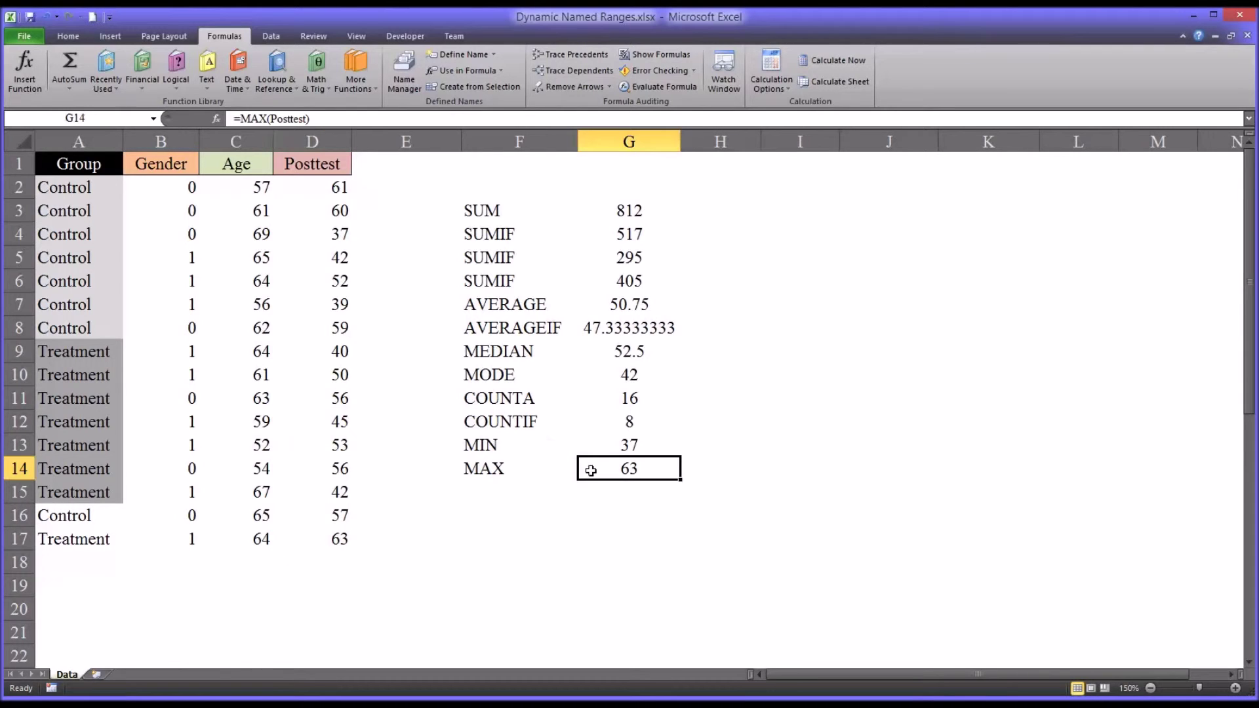
pyautogui.click(597, 331)
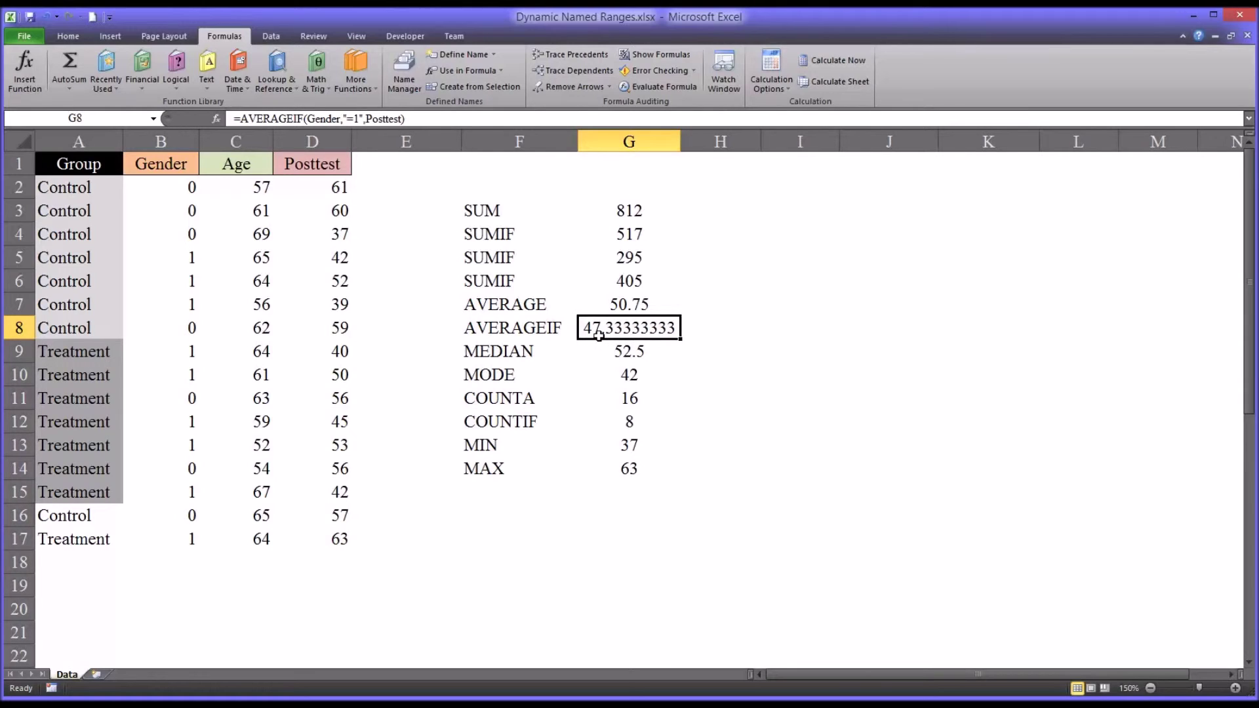
pyautogui.click(595, 307)
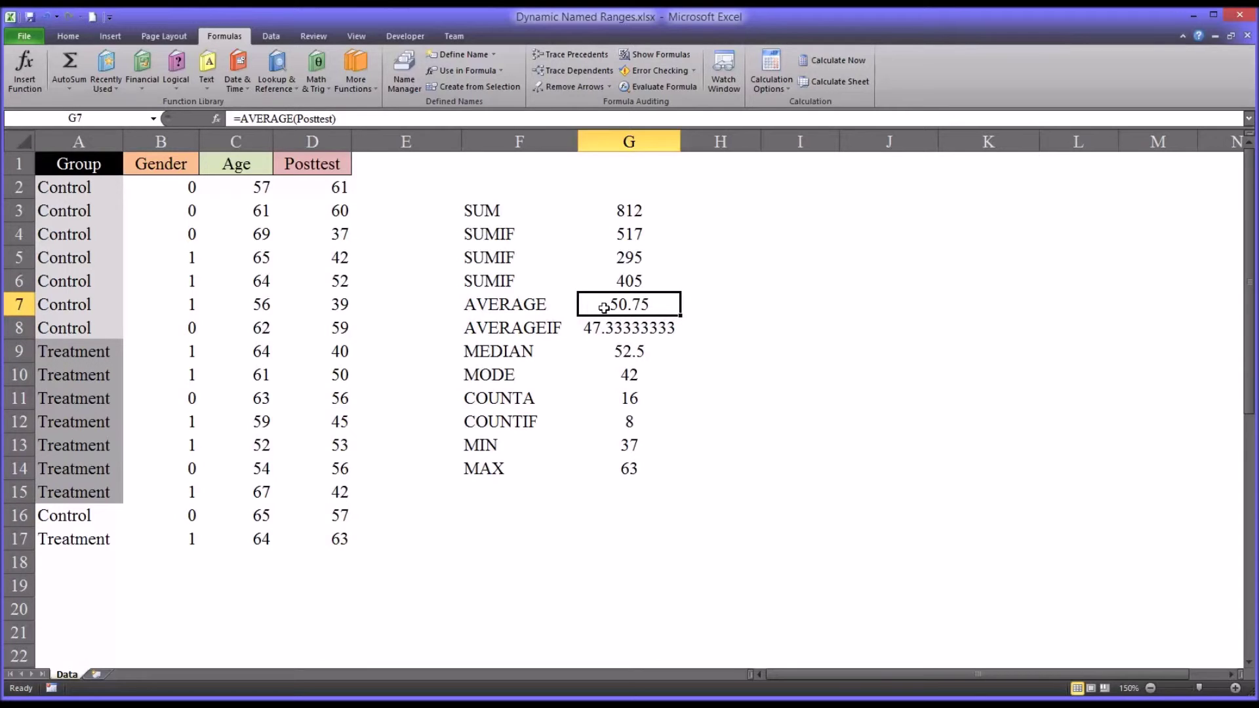
pyautogui.click(624, 496)
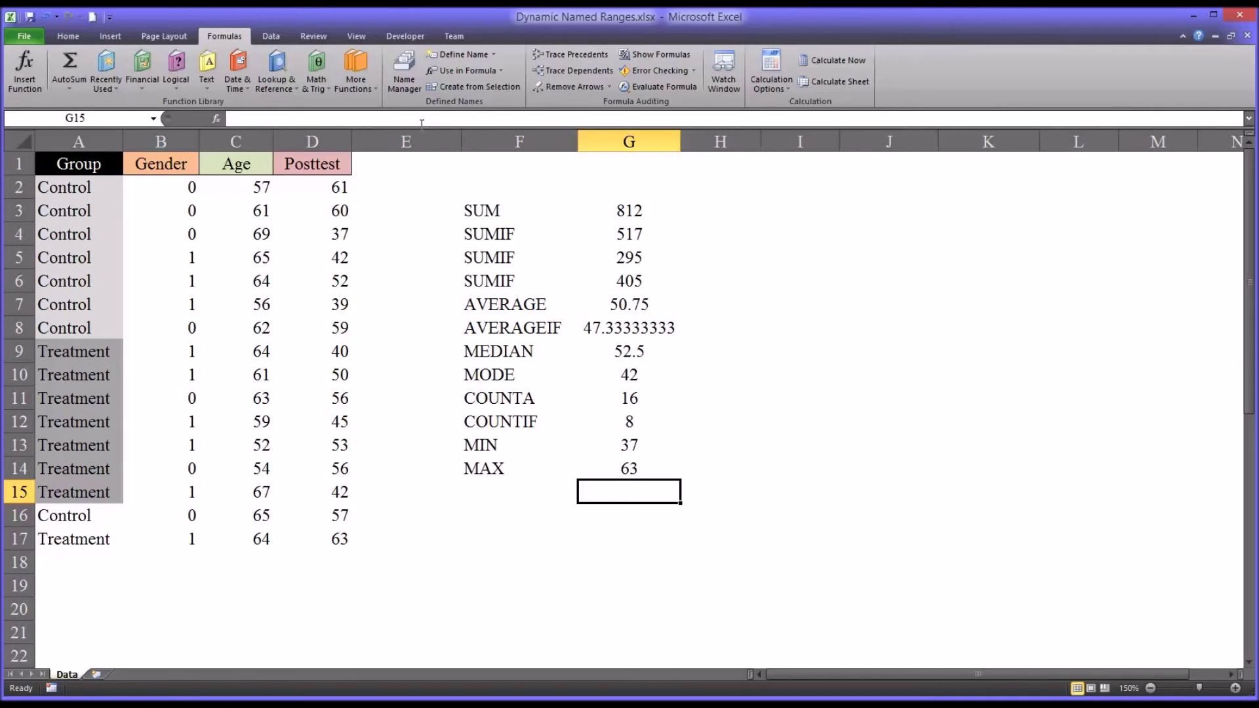
# - Open the Name Manager to list the Age, Gender, Group and Posttest names
pyautogui.click(394, 81)
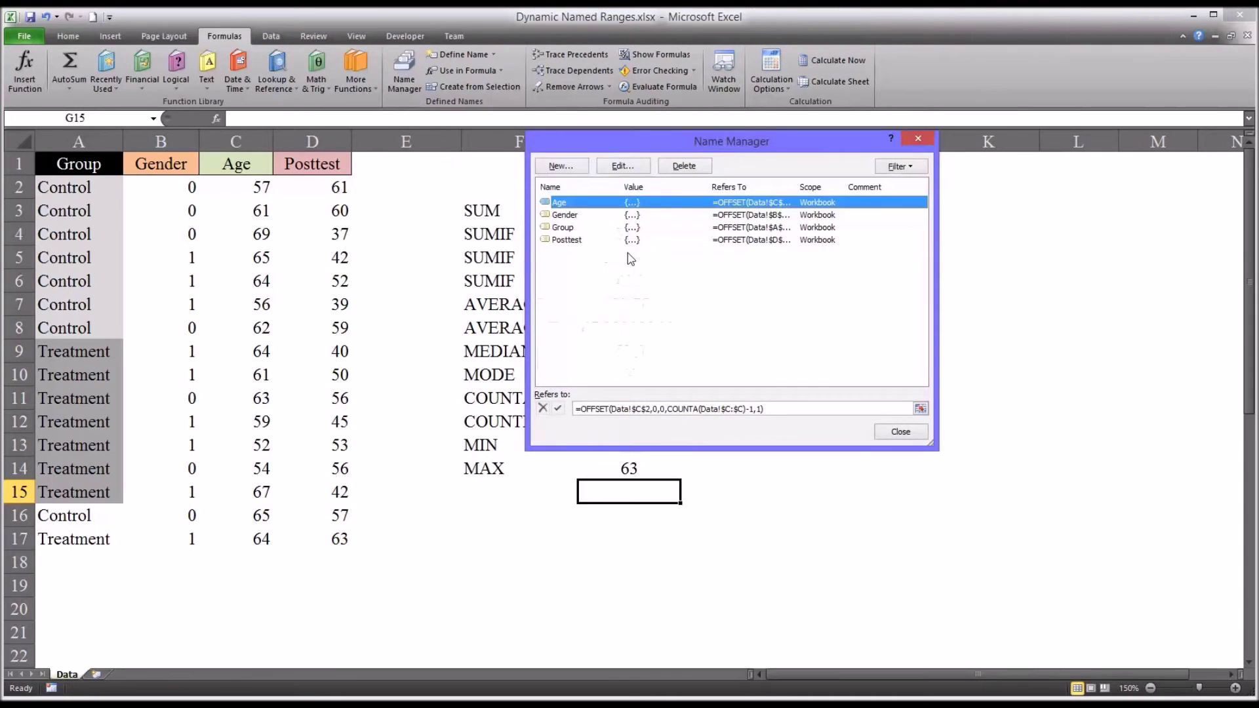
pyautogui.click(576, 215)
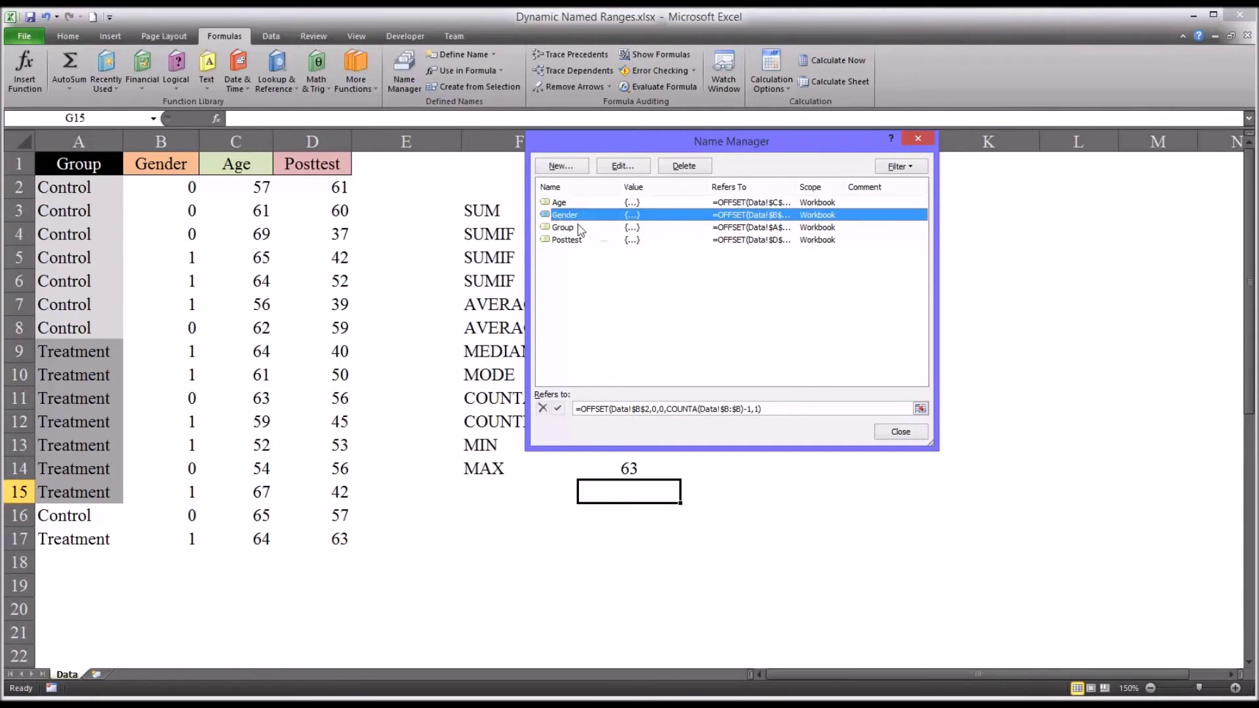
pyautogui.click(580, 227)
pyautogui.click(577, 240)
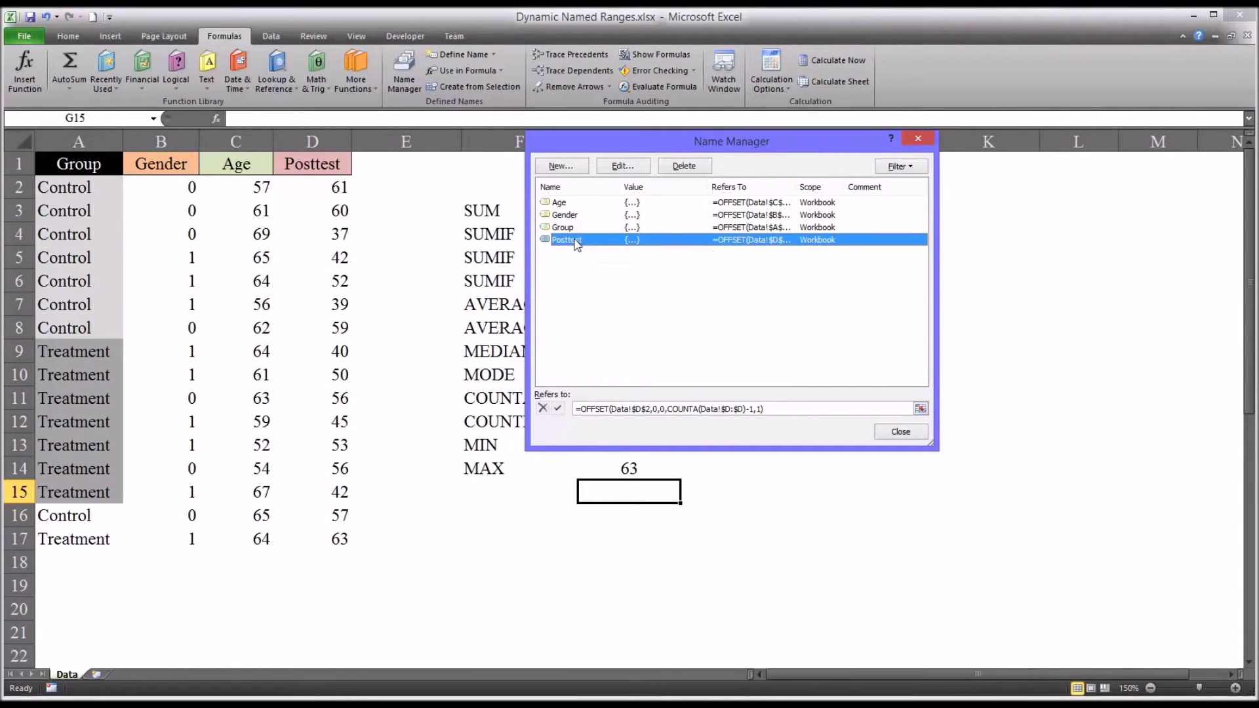
pyautogui.click(567, 203)
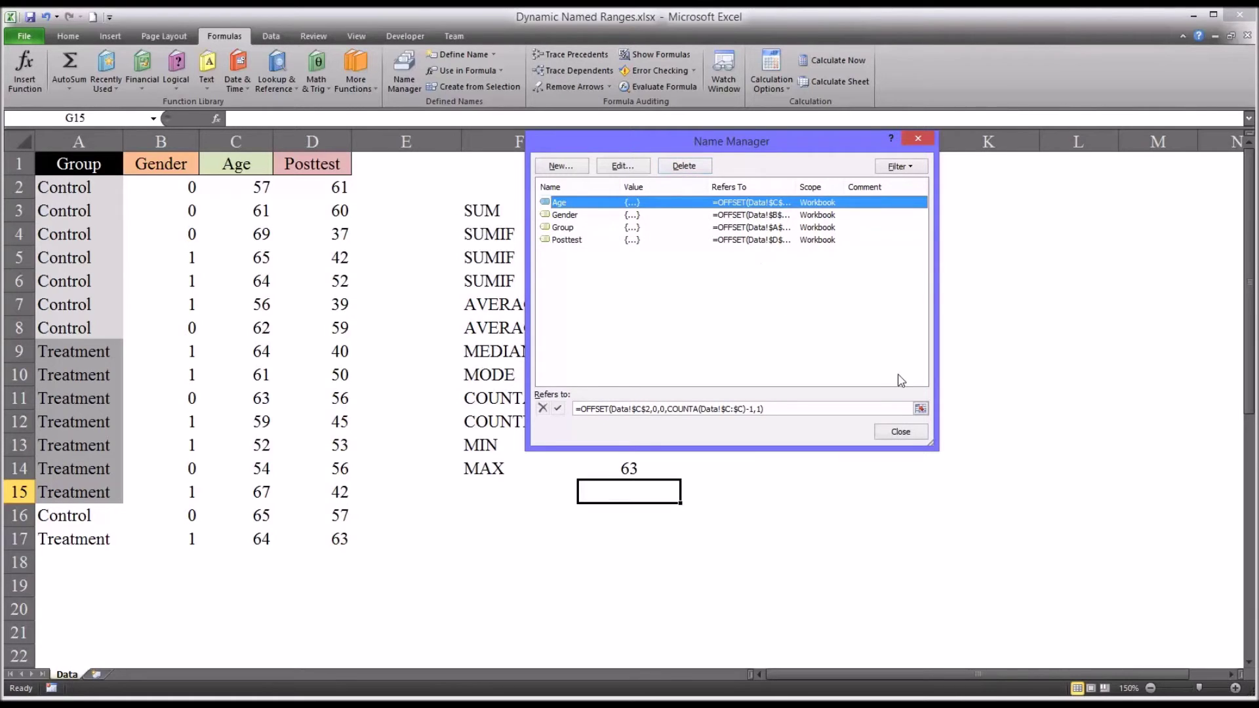
pyautogui.click(905, 436)
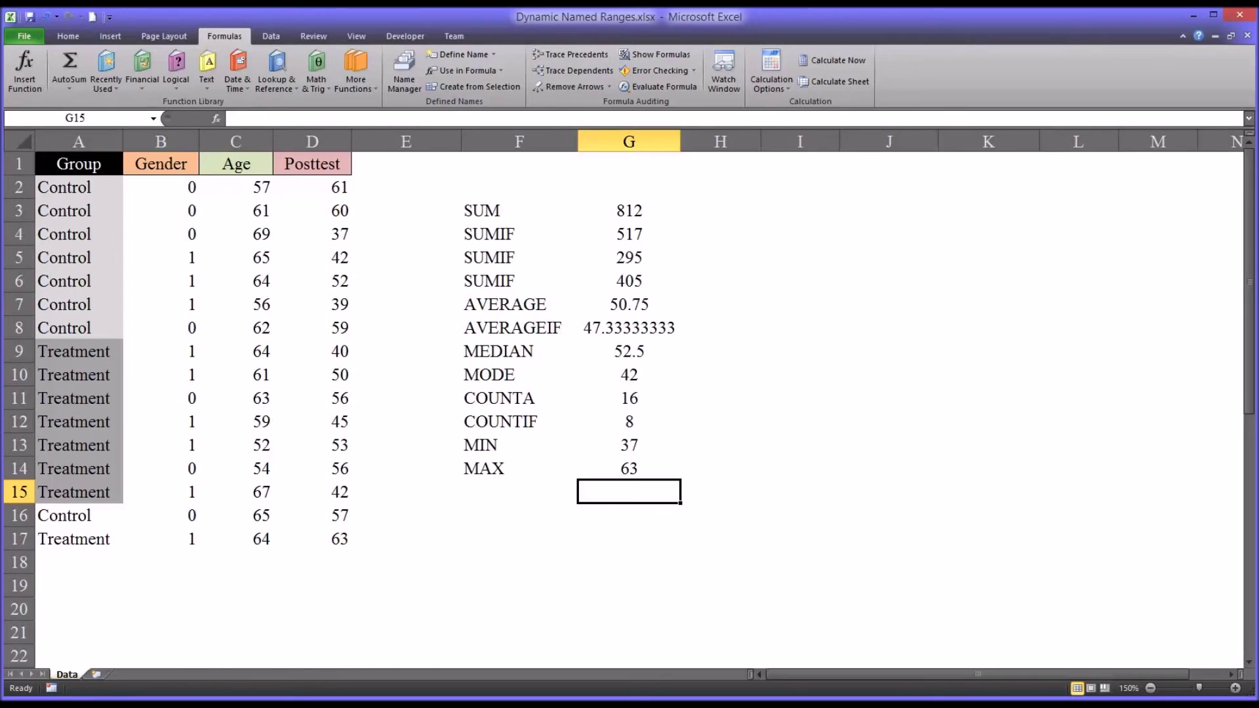
pyautogui.click(404, 83)
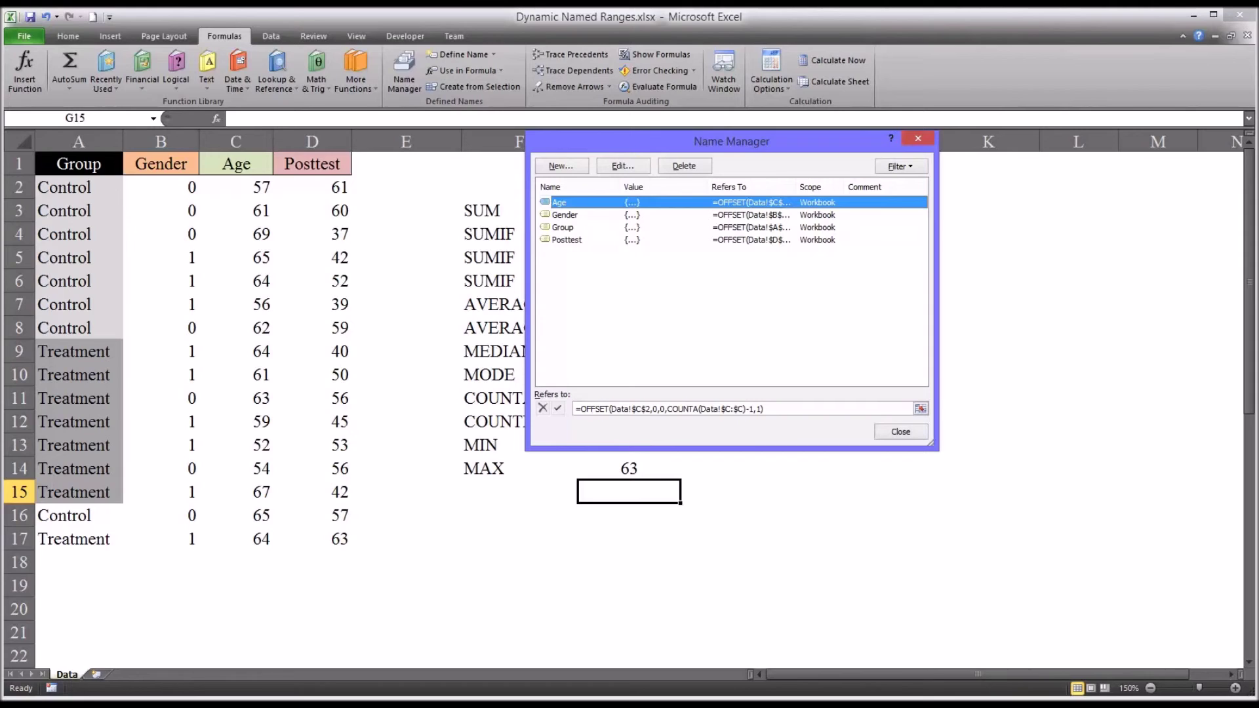
pyautogui.moveTo(689, 141); pyautogui.dragTo(877, 155)
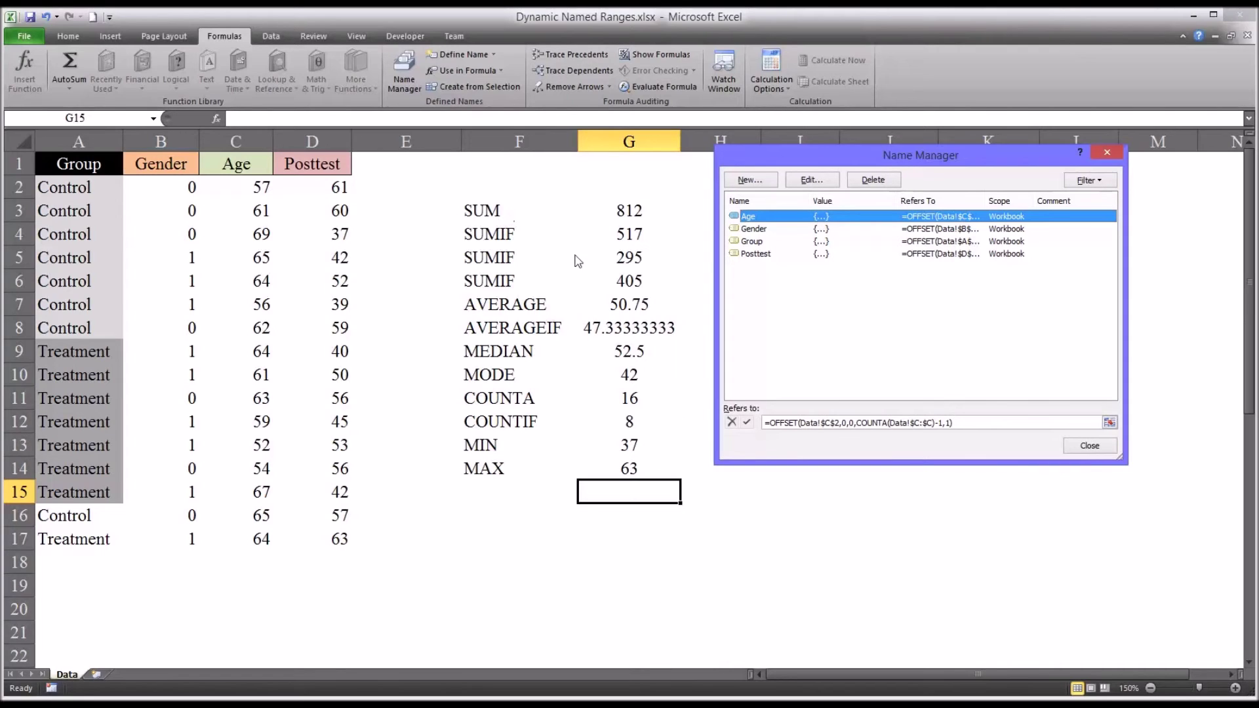
# - Create a new workbook name 'Output' referring to Data!$F$3:$G$14
pyautogui.click(751, 181)
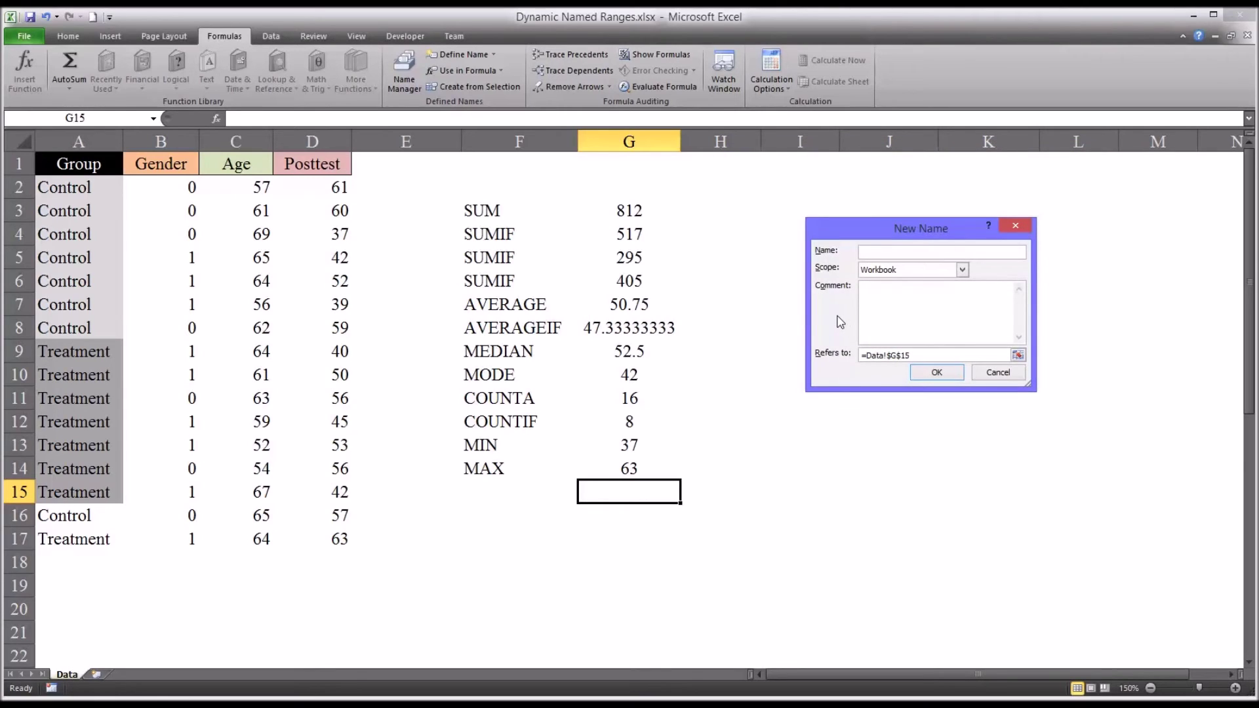
pyautogui.write('Output')
pyautogui.moveTo(911, 356); pyautogui.dragTo(858, 356)
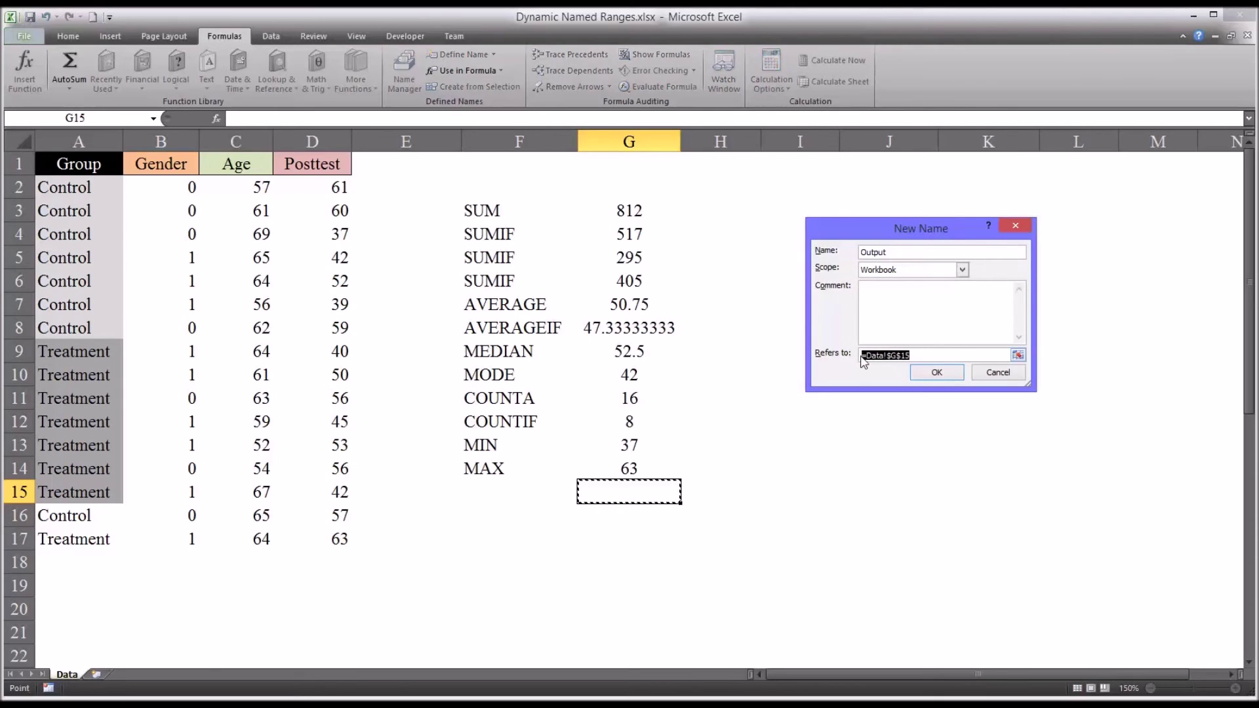
pyautogui.moveTo(511, 212); pyautogui.dragTo(644, 478)
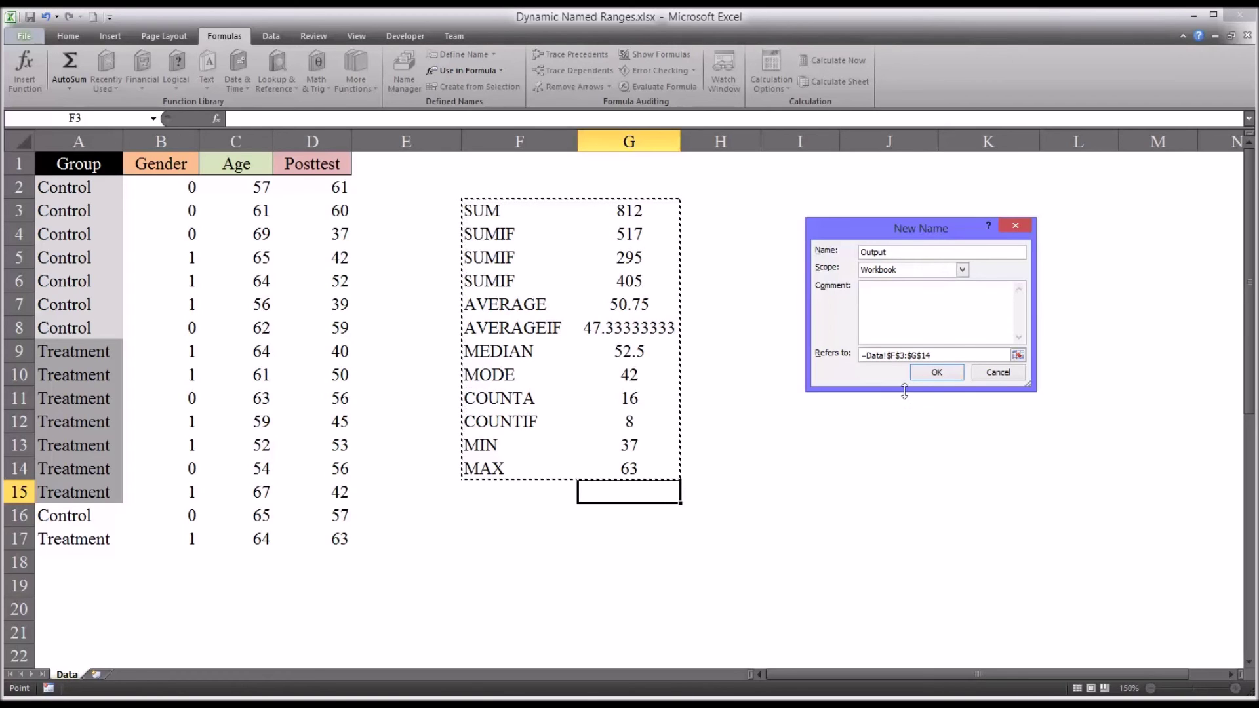
pyautogui.click(935, 372)
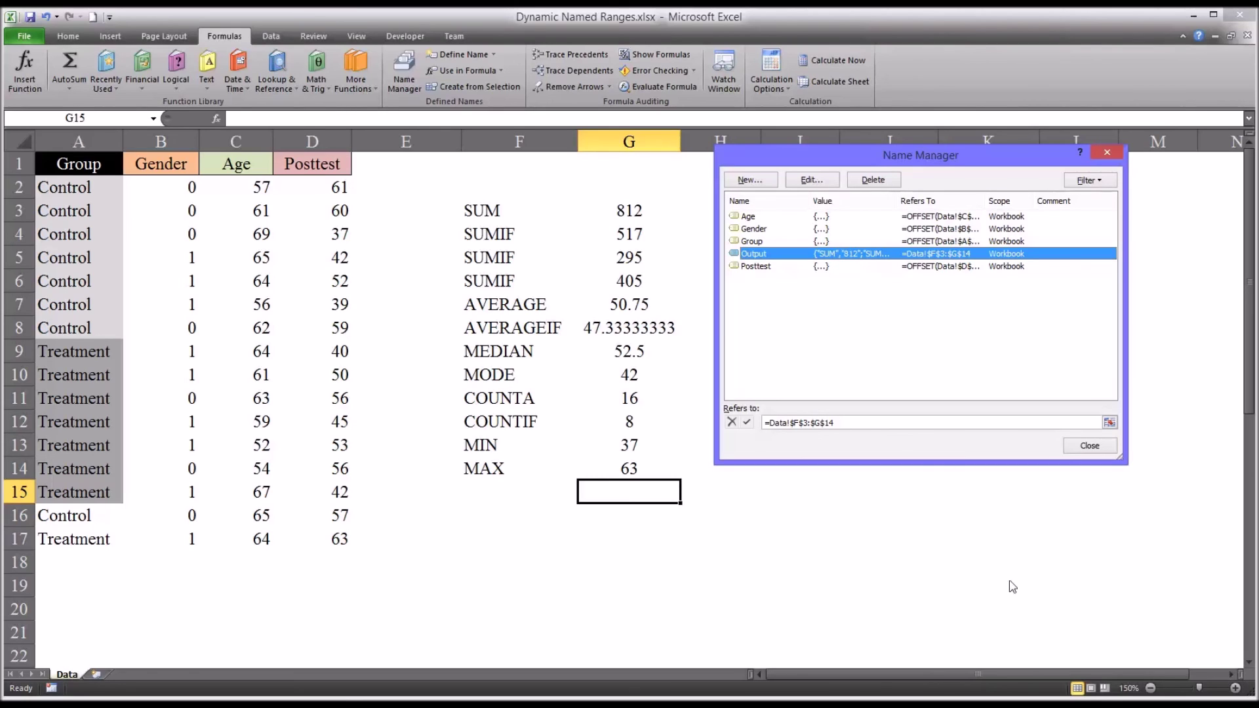
# - Close Name Manager, keeping the five defined names including Output, and return to the Data sheet
pyautogui.click(1075, 446)
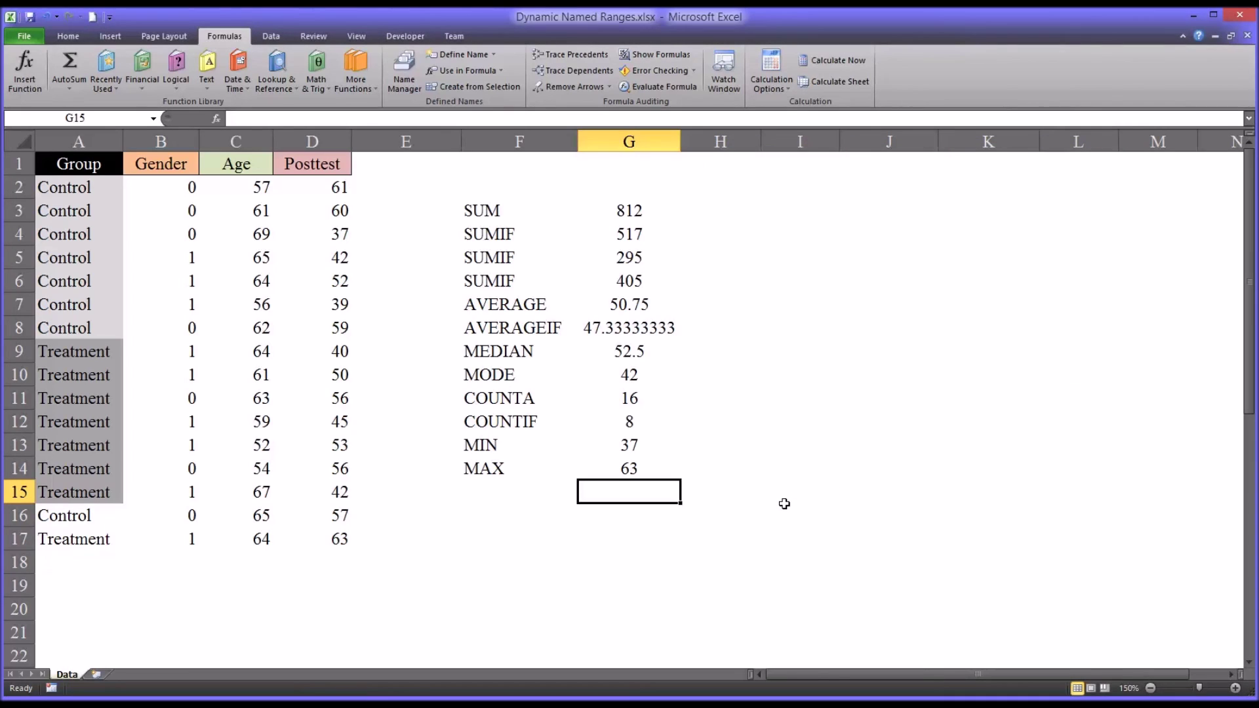